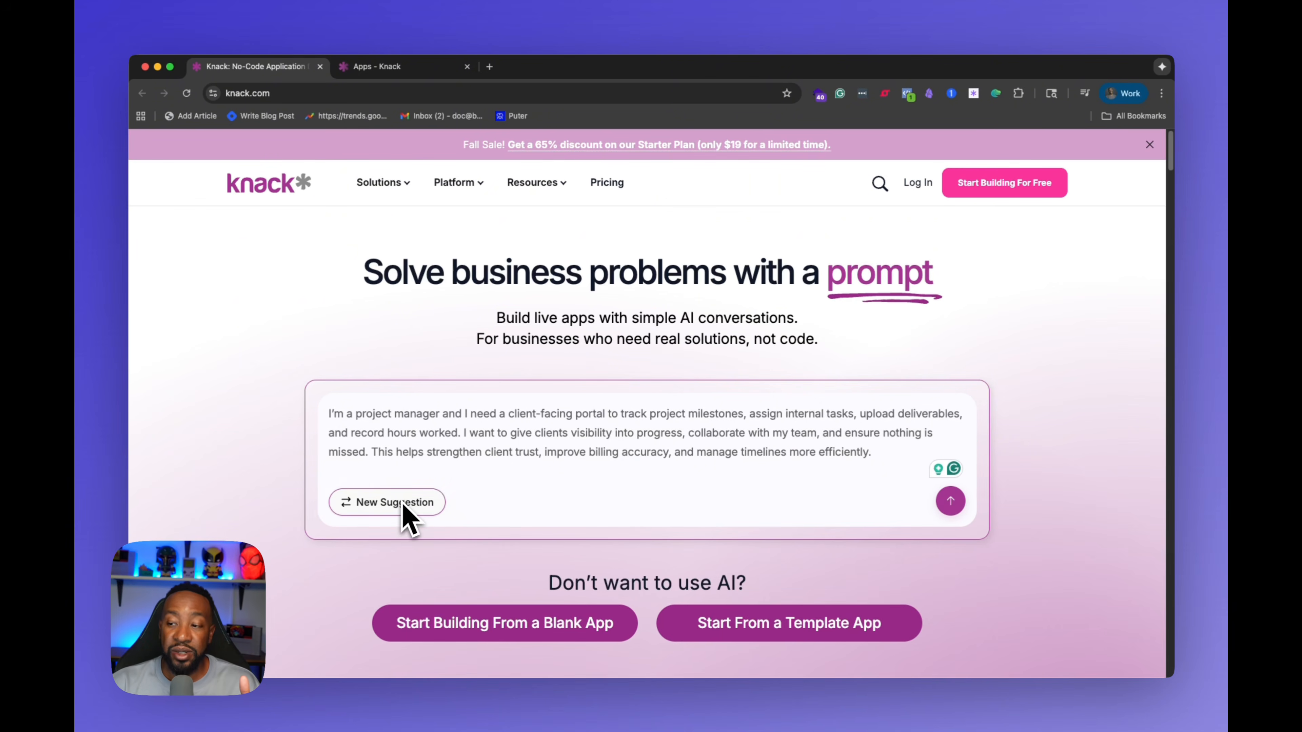
Step: Submit the suggested client-facing project management portal prompt to generate an app with AI
{"action": "left_click", "coordinate": [951, 501]}
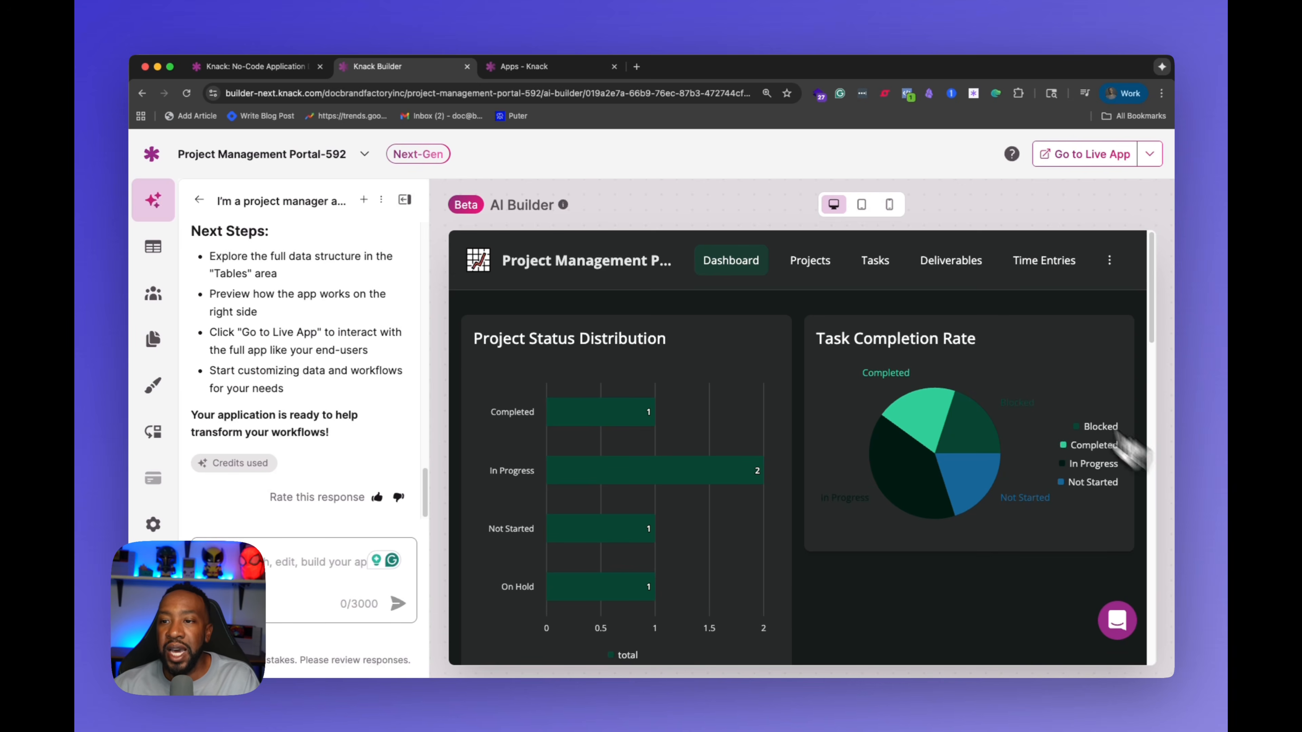
Step: Open the AI Builder chat and read its summary of the generated tables, fields, relationships and pages
{"action": "left_click", "coordinate": [153, 208]}
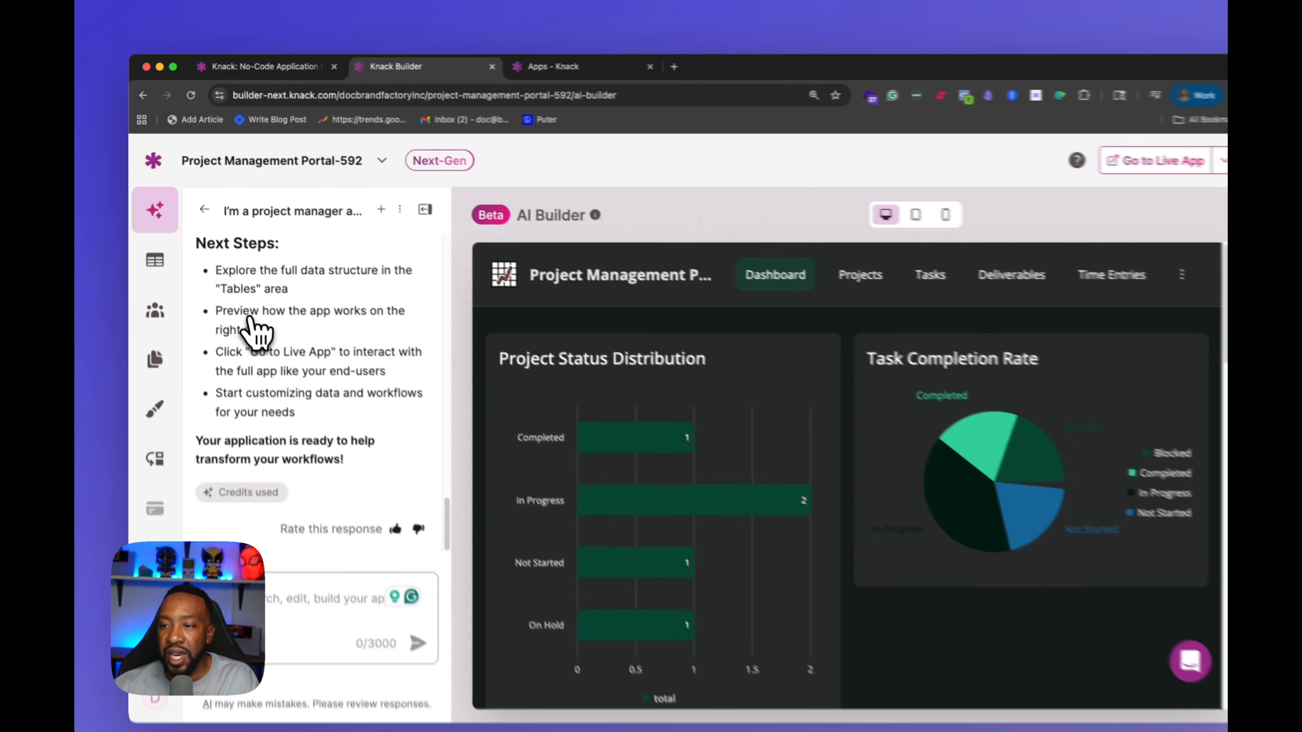
{"action": "scroll", "coordinate": [374, 513], "scroll_direction": "up", "scroll_amount": 5}
{"action": "scroll", "coordinate": [267, 323], "scroll_direction": "up", "scroll_amount": 10}
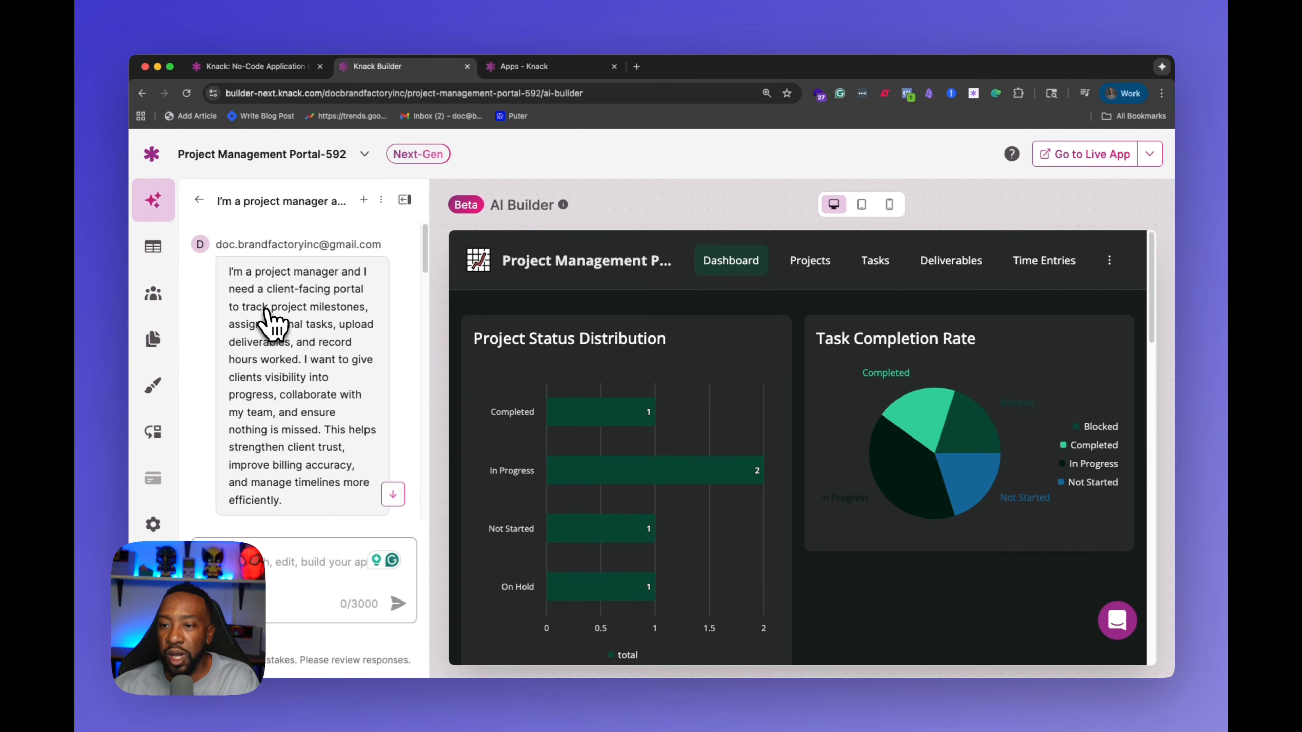
{"action": "scroll", "coordinate": [241, 344], "scroll_direction": "down", "scroll_amount": 2}
{"action": "scroll", "coordinate": [240, 339], "scroll_direction": "down", "scroll_amount": 5}
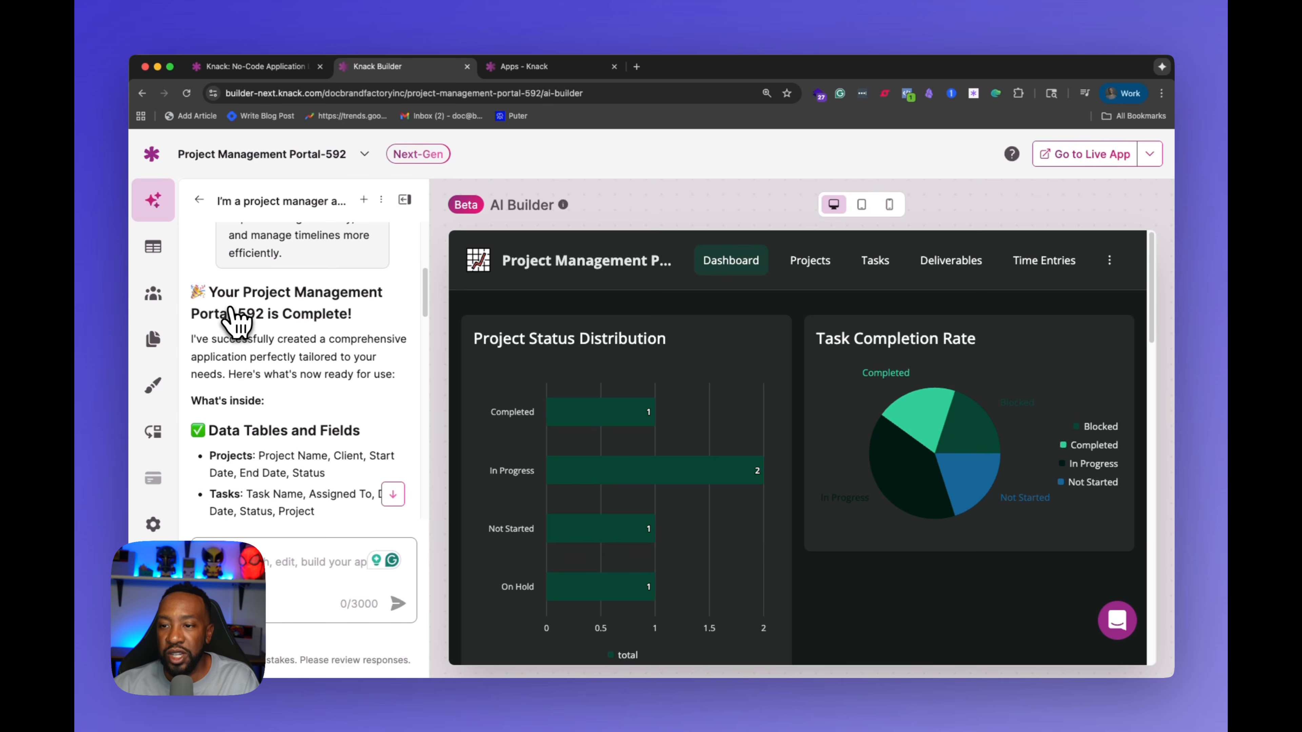
{"action": "scroll", "coordinate": [271, 344], "scroll_direction": "down", "scroll_amount": 2}
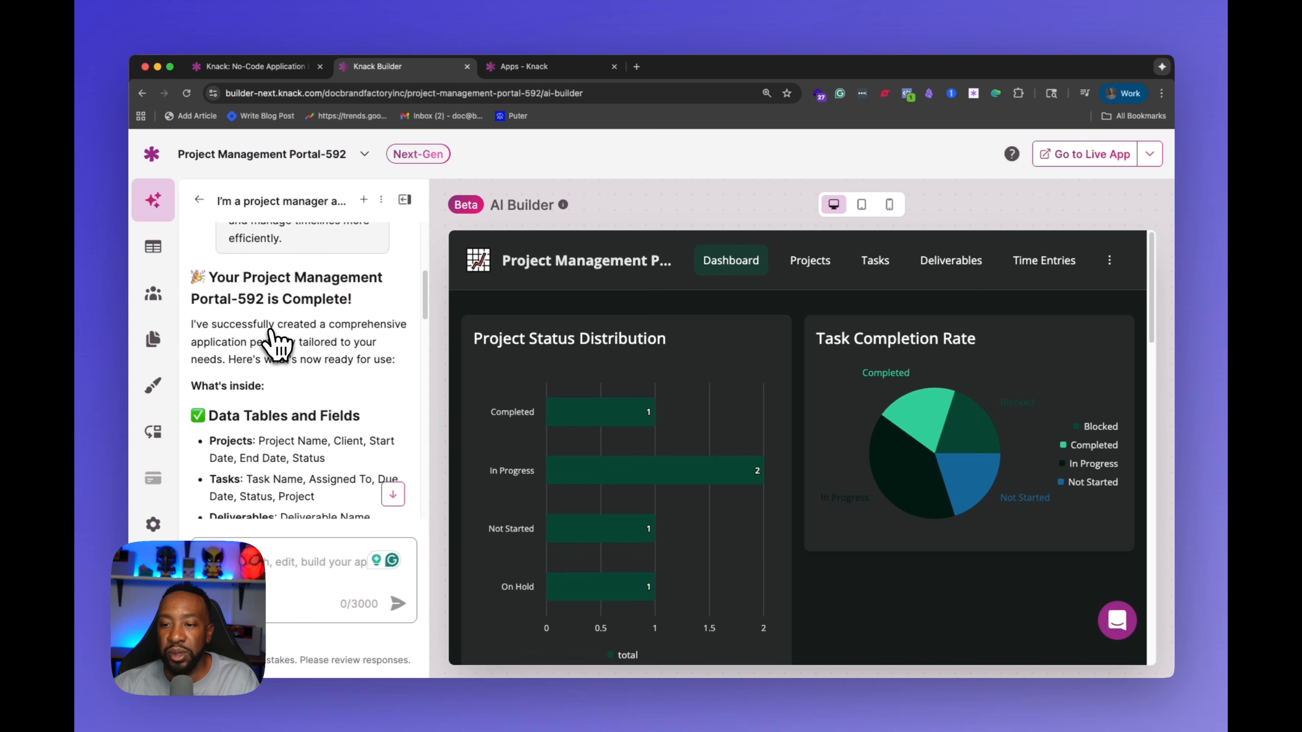
{"action": "scroll", "coordinate": [277, 344], "scroll_direction": "down", "scroll_amount": 2}
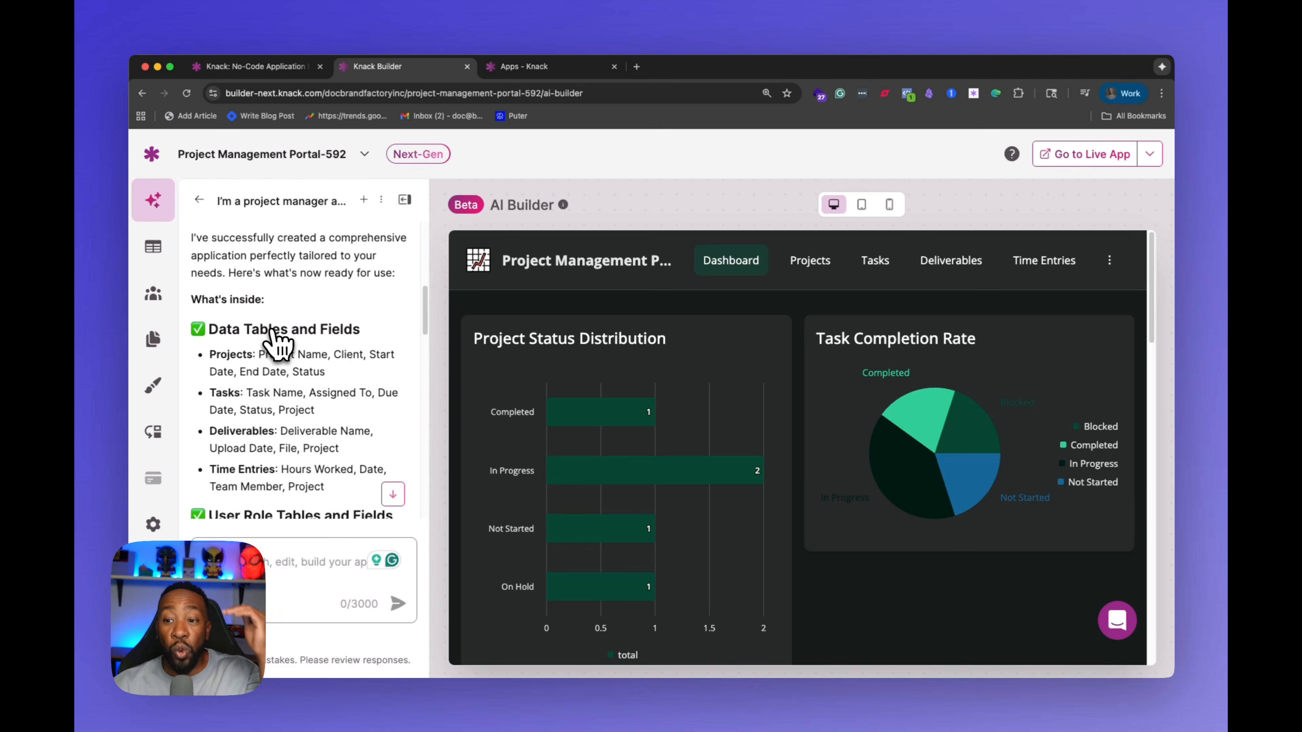
{"action": "scroll", "coordinate": [276, 343], "scroll_direction": "down", "scroll_amount": 2}
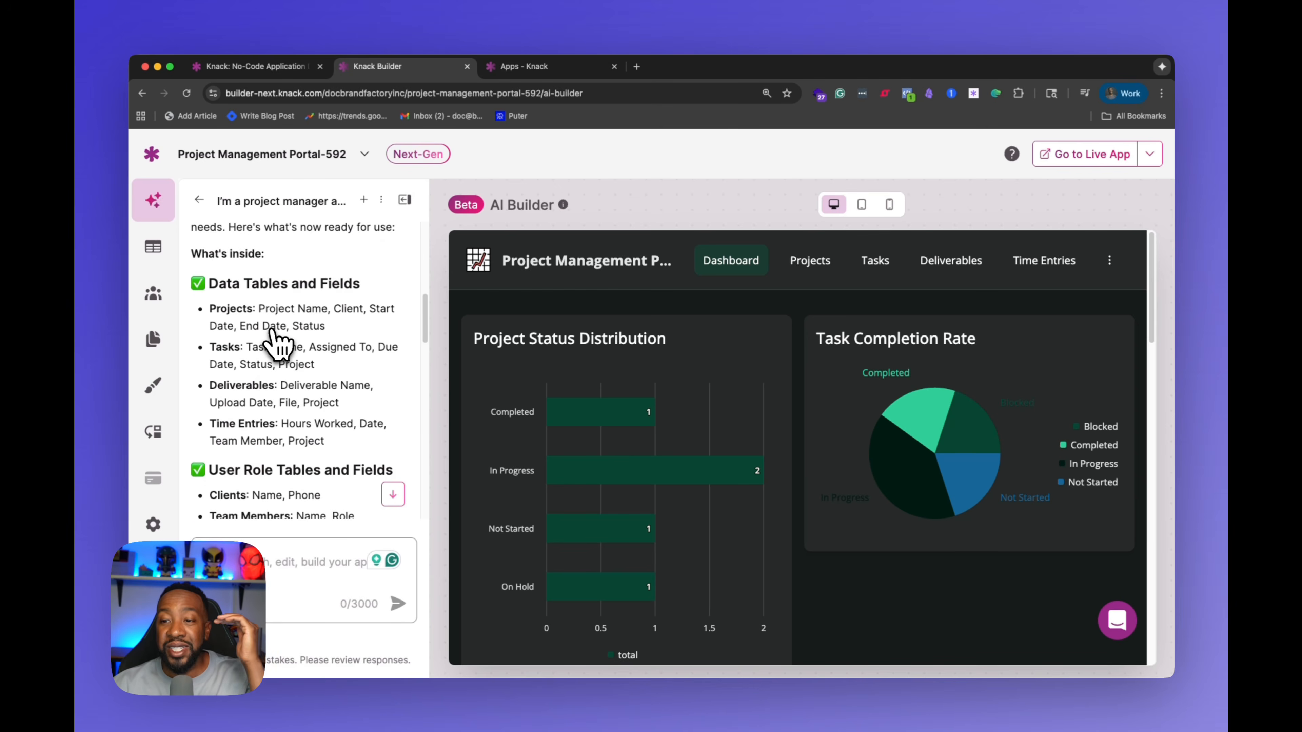
{"action": "scroll", "coordinate": [277, 343], "scroll_direction": "down", "scroll_amount": 3}
{"action": "scroll", "coordinate": [271, 331], "scroll_direction": "up", "scroll_amount": 1}
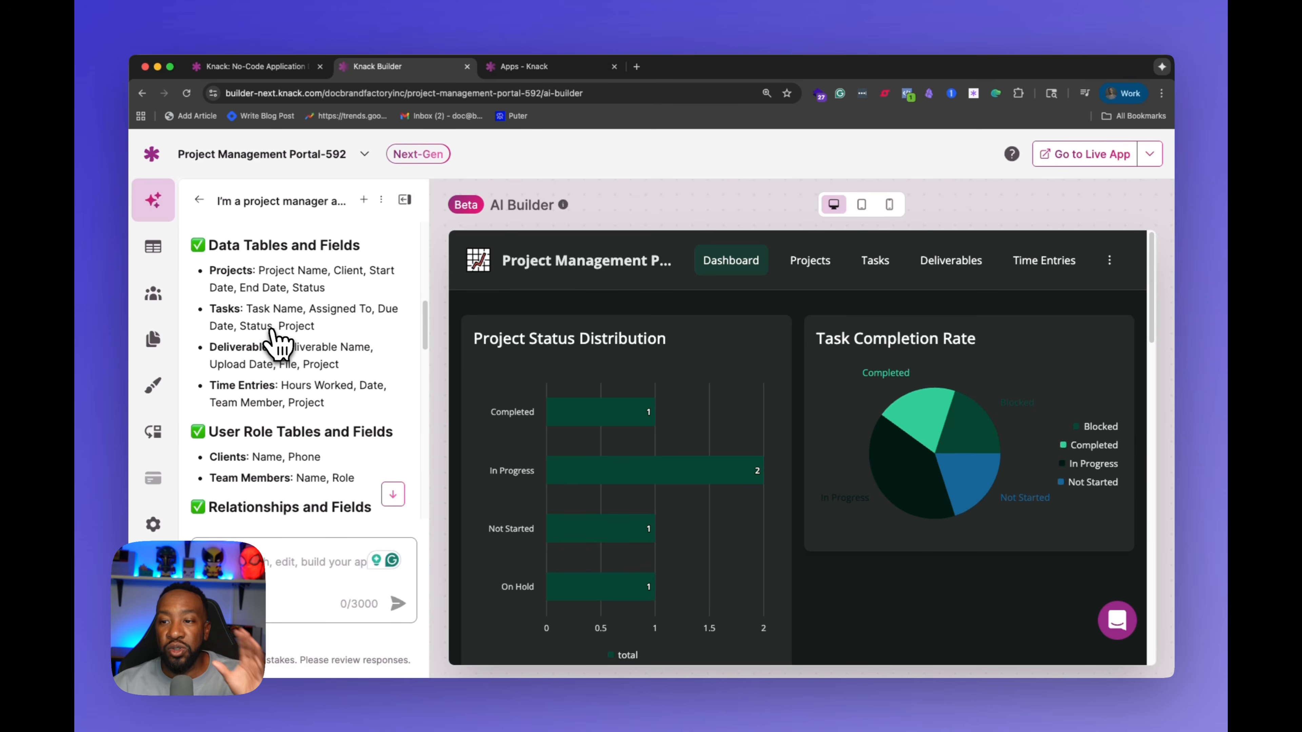
{"action": "scroll", "coordinate": [257, 316], "scroll_direction": "up", "scroll_amount": 1}
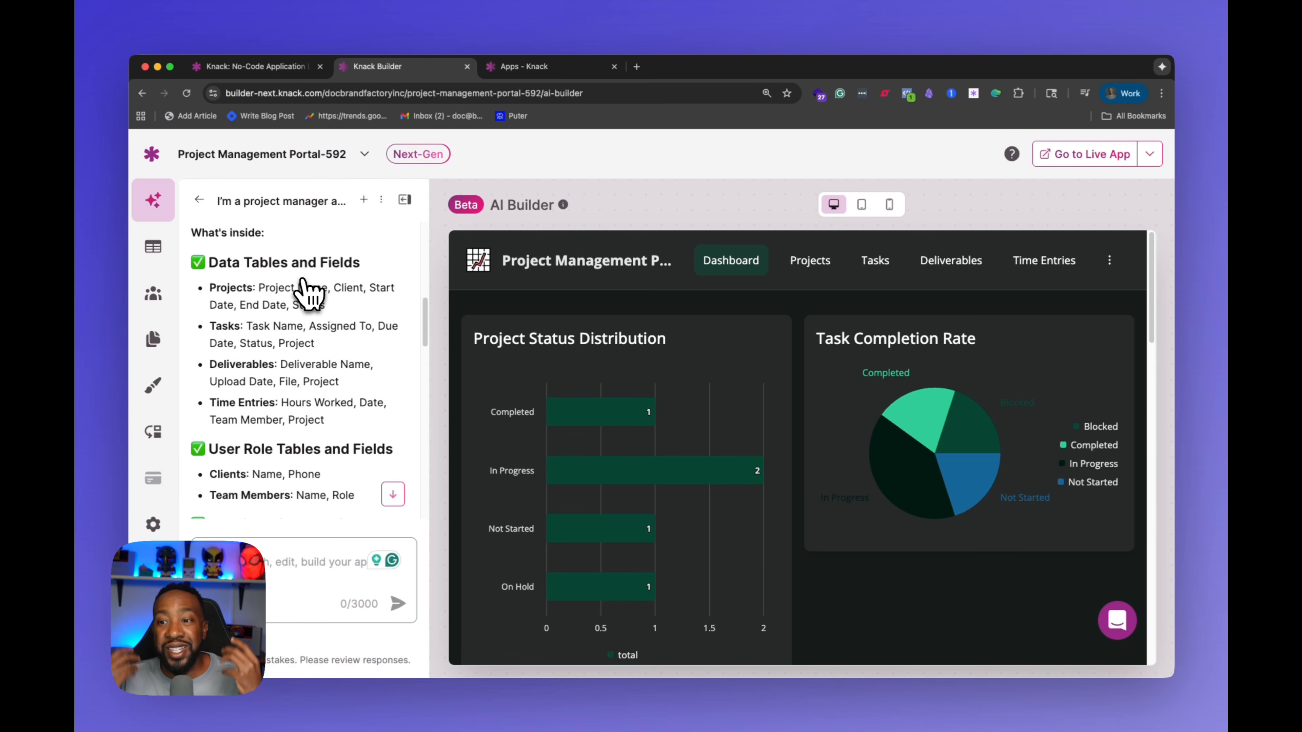
{"action": "scroll", "coordinate": [307, 295], "scroll_direction": "down", "scroll_amount": 3}
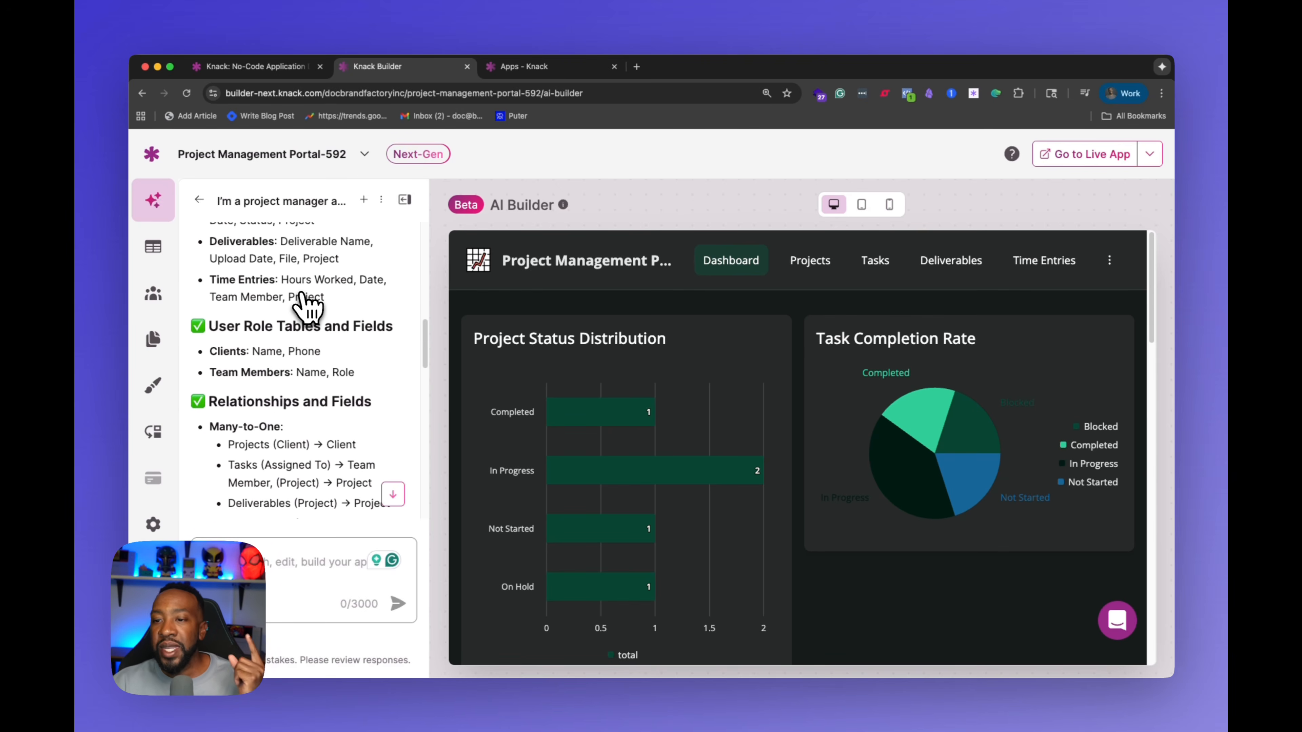
{"action": "scroll", "coordinate": [306, 308], "scroll_direction": "down", "scroll_amount": 1}
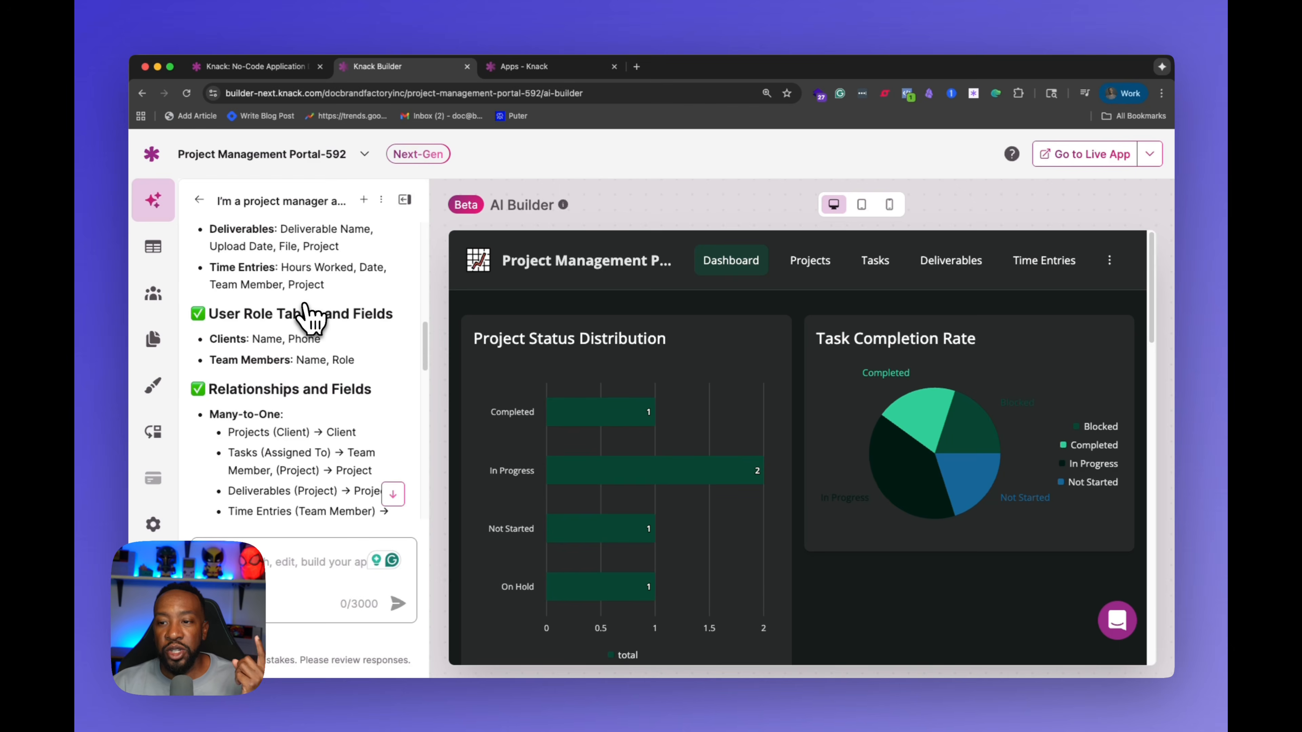
{"action": "scroll", "coordinate": [311, 319], "scroll_direction": "down", "scroll_amount": 5}
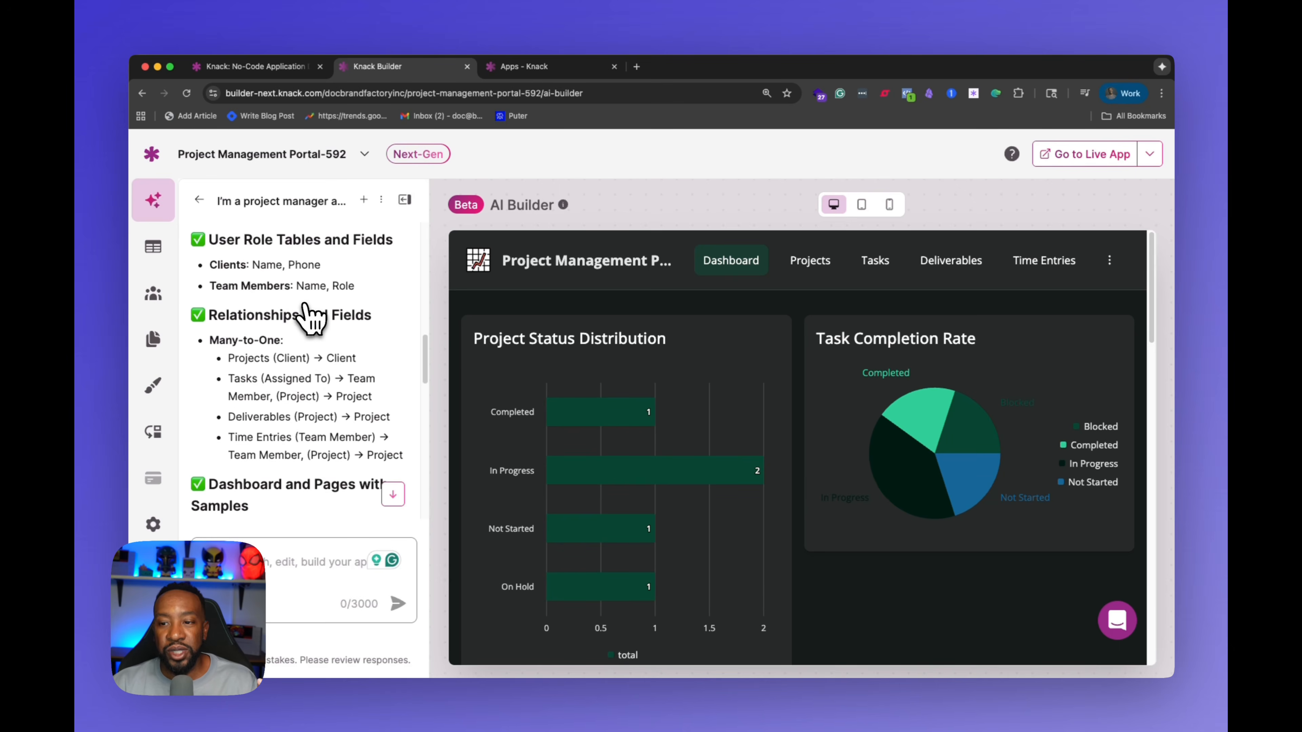
{"action": "scroll", "coordinate": [311, 318], "scroll_direction": "down", "scroll_amount": 2}
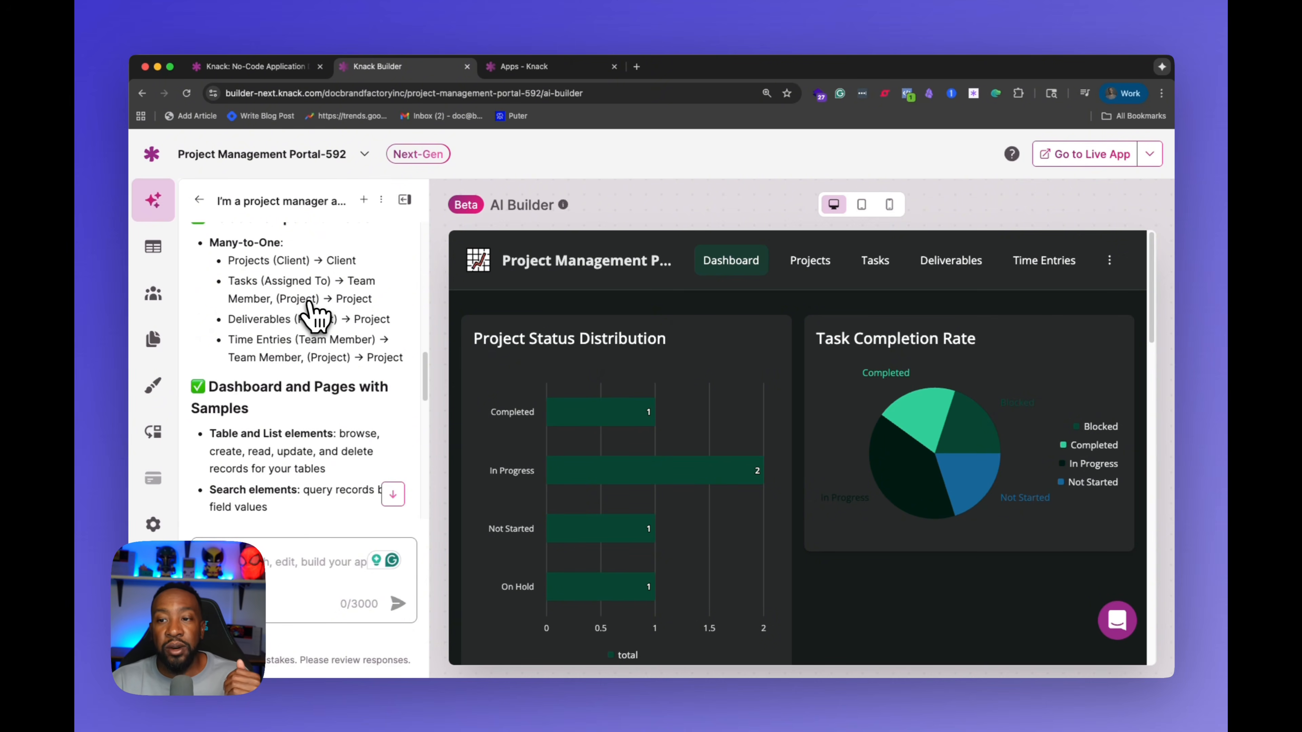
{"action": "scroll", "coordinate": [307, 316], "scroll_direction": "up", "scroll_amount": 3}
{"action": "scroll", "coordinate": [310, 314], "scroll_direction": "down", "scroll_amount": 4}
{"action": "scroll", "coordinate": [312, 305], "scroll_direction": "down", "scroll_amount": 10}
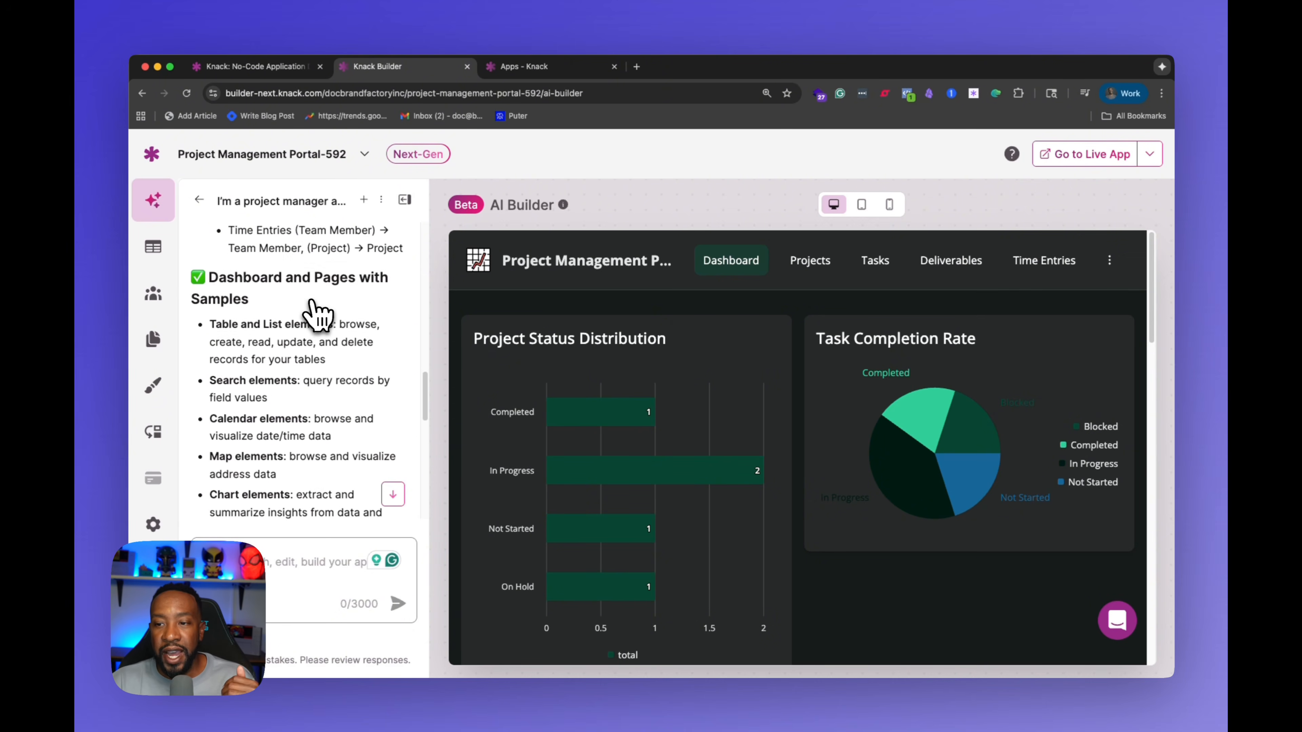
{"action": "scroll", "coordinate": [314, 311], "scroll_direction": "down", "scroll_amount": 5}
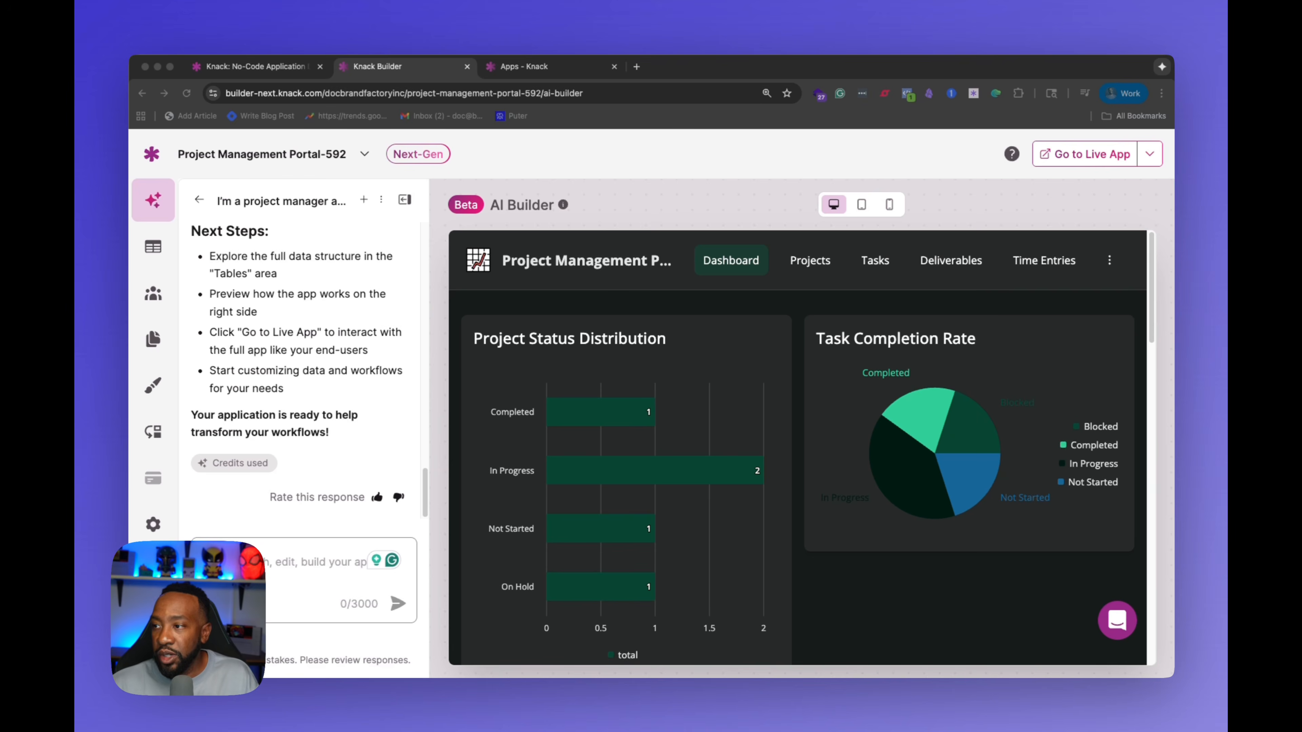
Step: Open the Deliverables page in the app preview and look at its Add Deliverable form before closing it
{"action": "left_click", "coordinate": [931, 269]}
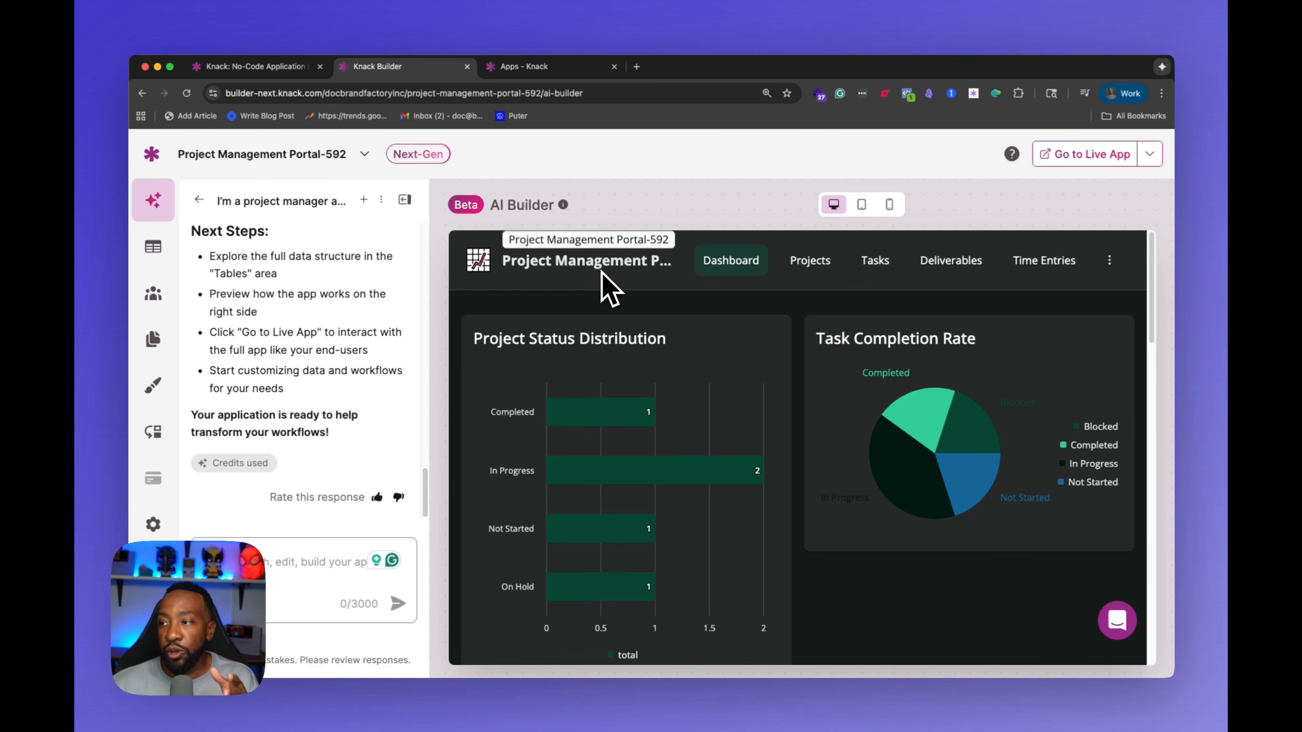
{"action": "left_click", "coordinate": [948, 268]}
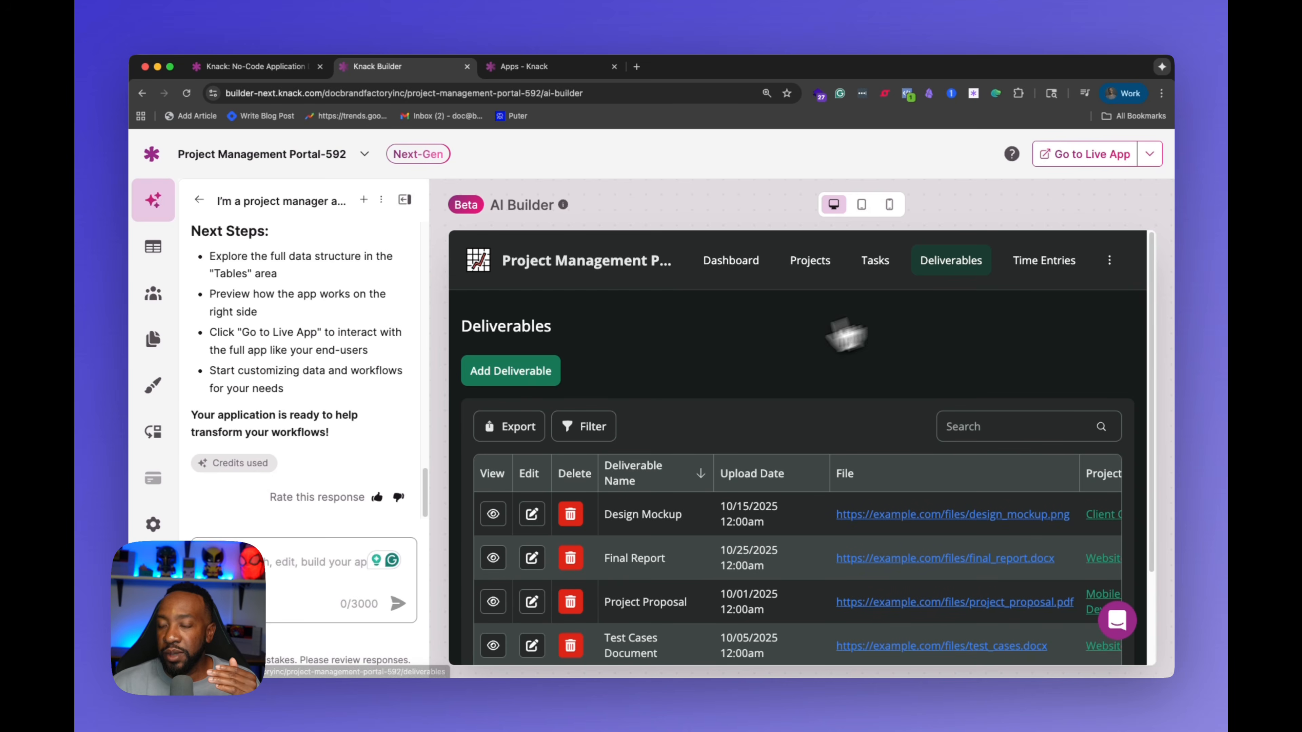
{"action": "left_click", "coordinate": [507, 377]}
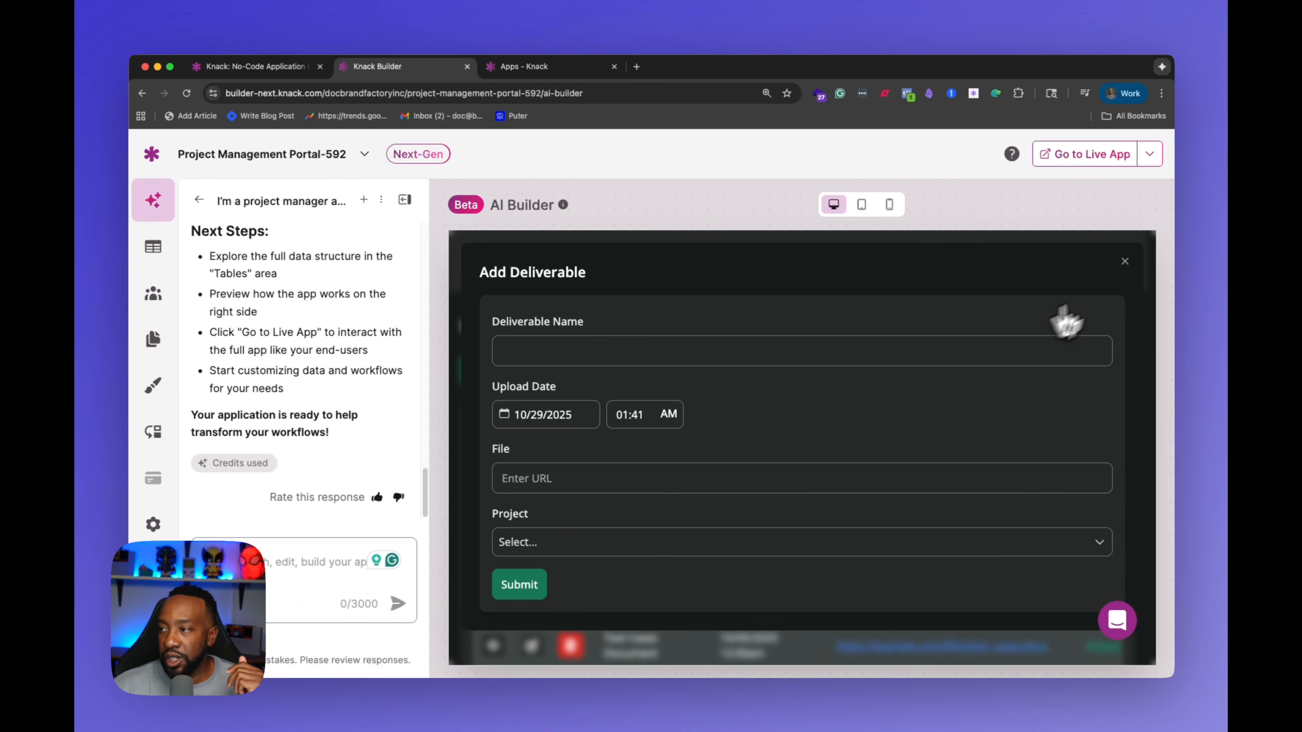
{"action": "left_click", "coordinate": [1124, 263]}
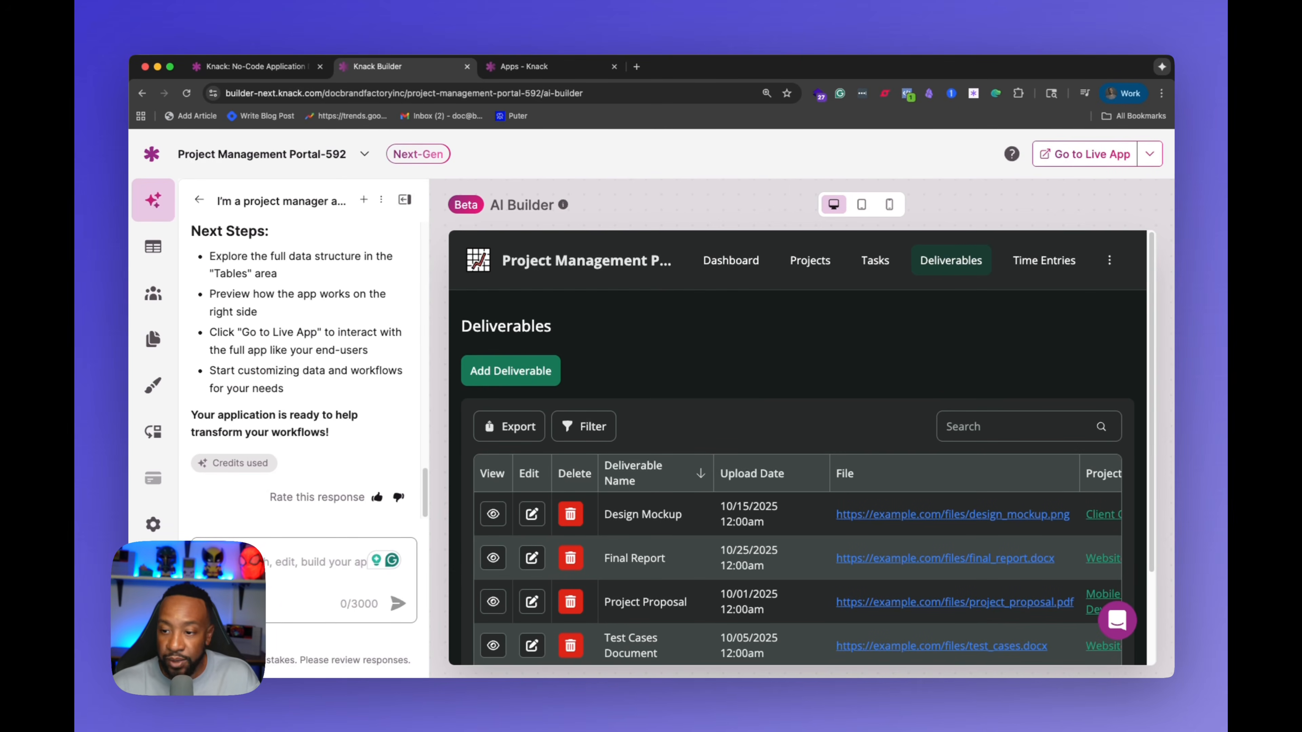
Step: Ask the AI Builder to add another field for project incidents to the Deliverables table
{"action": "type", "text": "For deliverables I want to add another file for project incidents."}
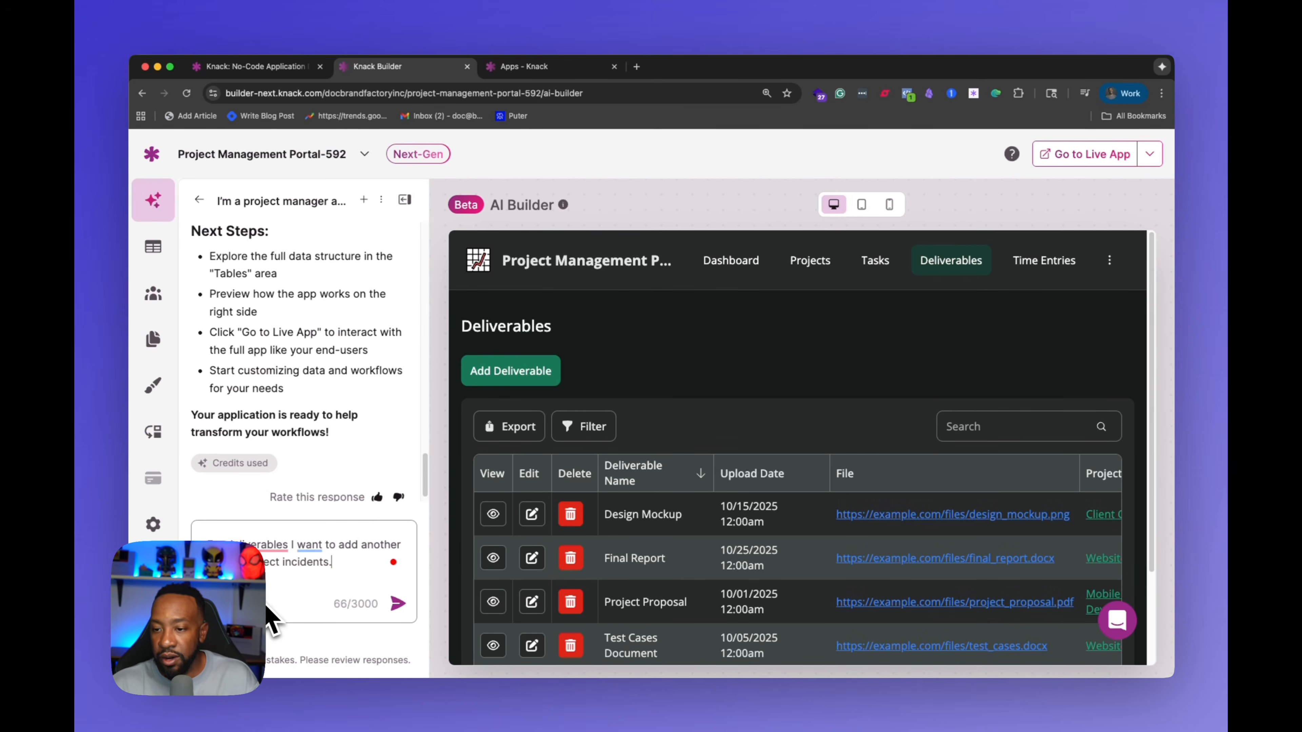
{"action": "left_click", "coordinate": [399, 604]}
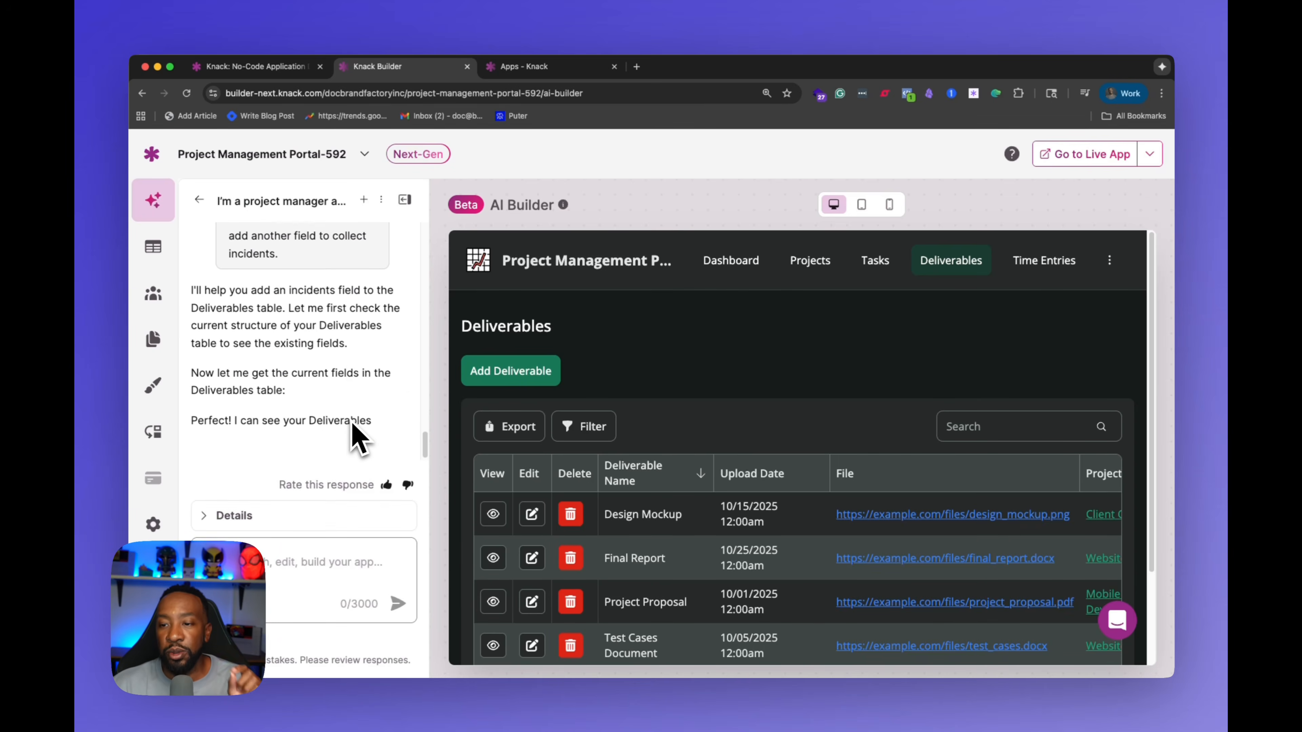
Step: Read the AI Builder's proposed plan for the new Incidents field on Deliverables
{"action": "scroll", "coordinate": [359, 436], "scroll_direction": "up", "scroll_amount": 1}
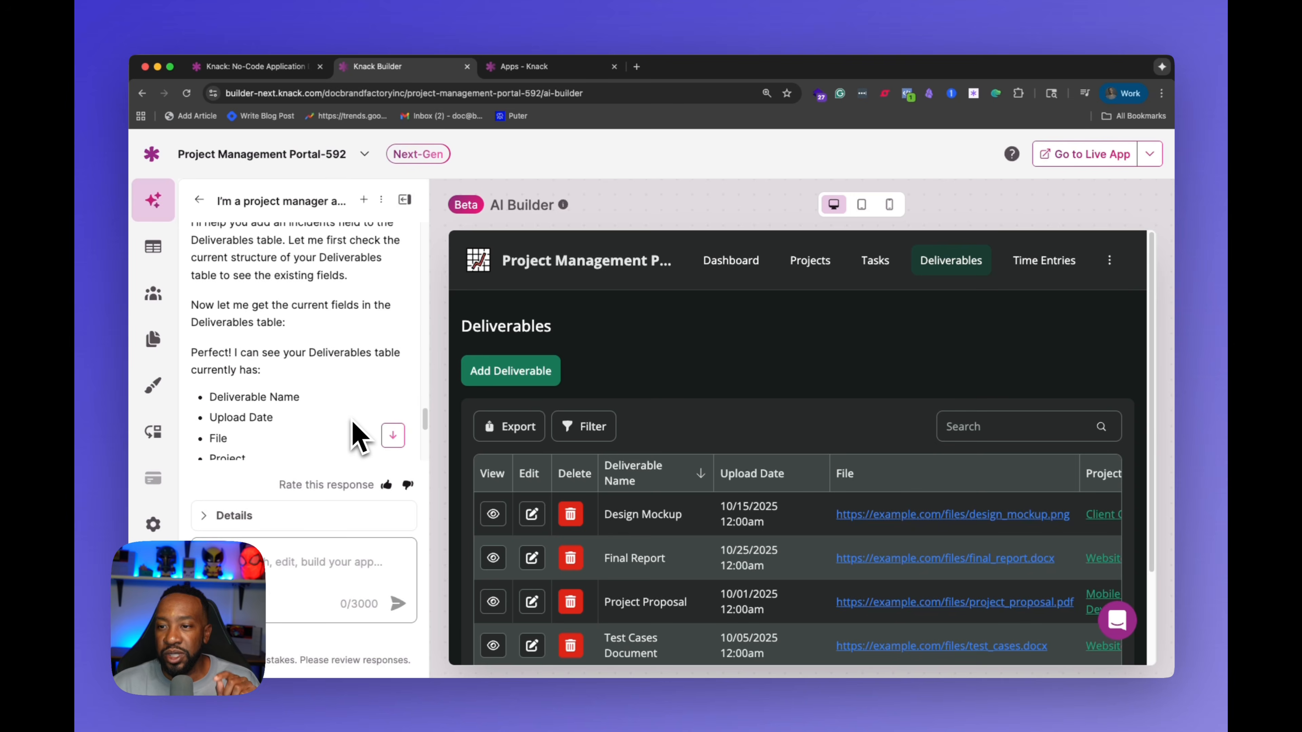
{"action": "scroll", "coordinate": [359, 437], "scroll_direction": "down", "scroll_amount": 10}
{"action": "scroll", "coordinate": [359, 436], "scroll_direction": "up", "scroll_amount": 3}
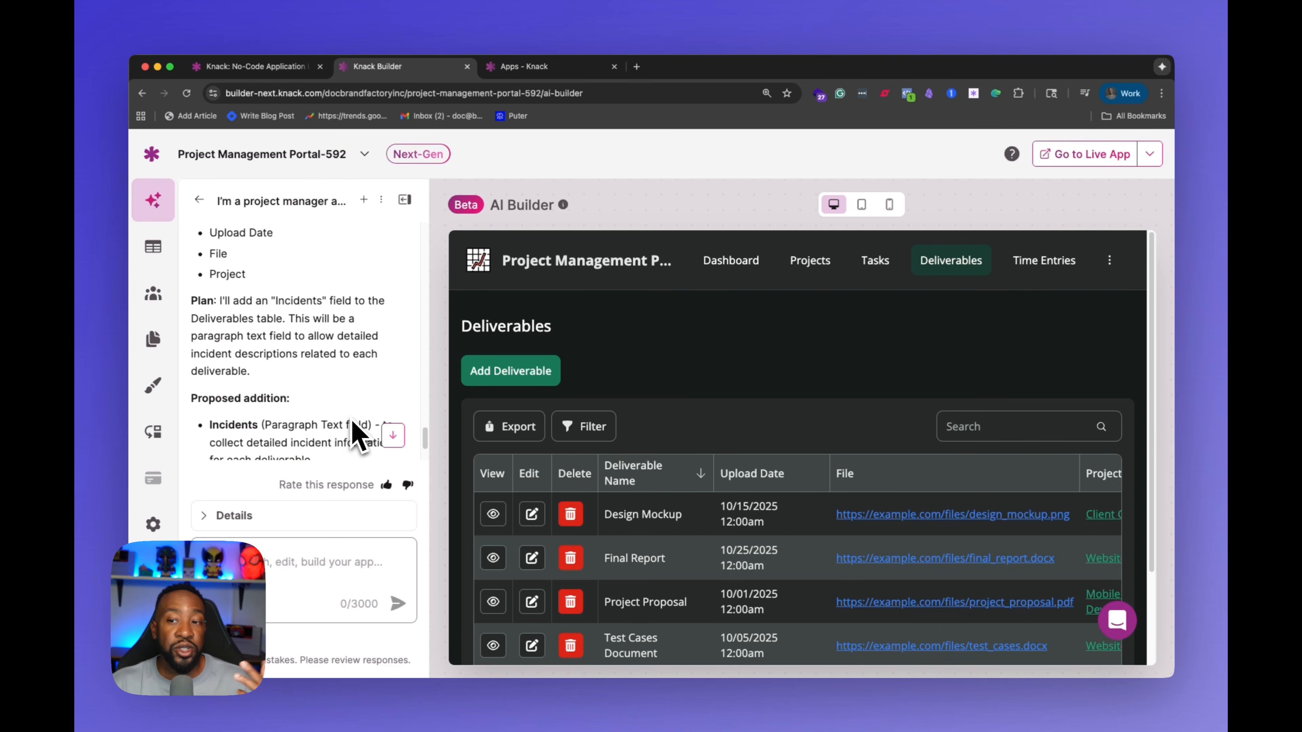
{"action": "scroll", "coordinate": [358, 436], "scroll_direction": "up", "scroll_amount": 3}
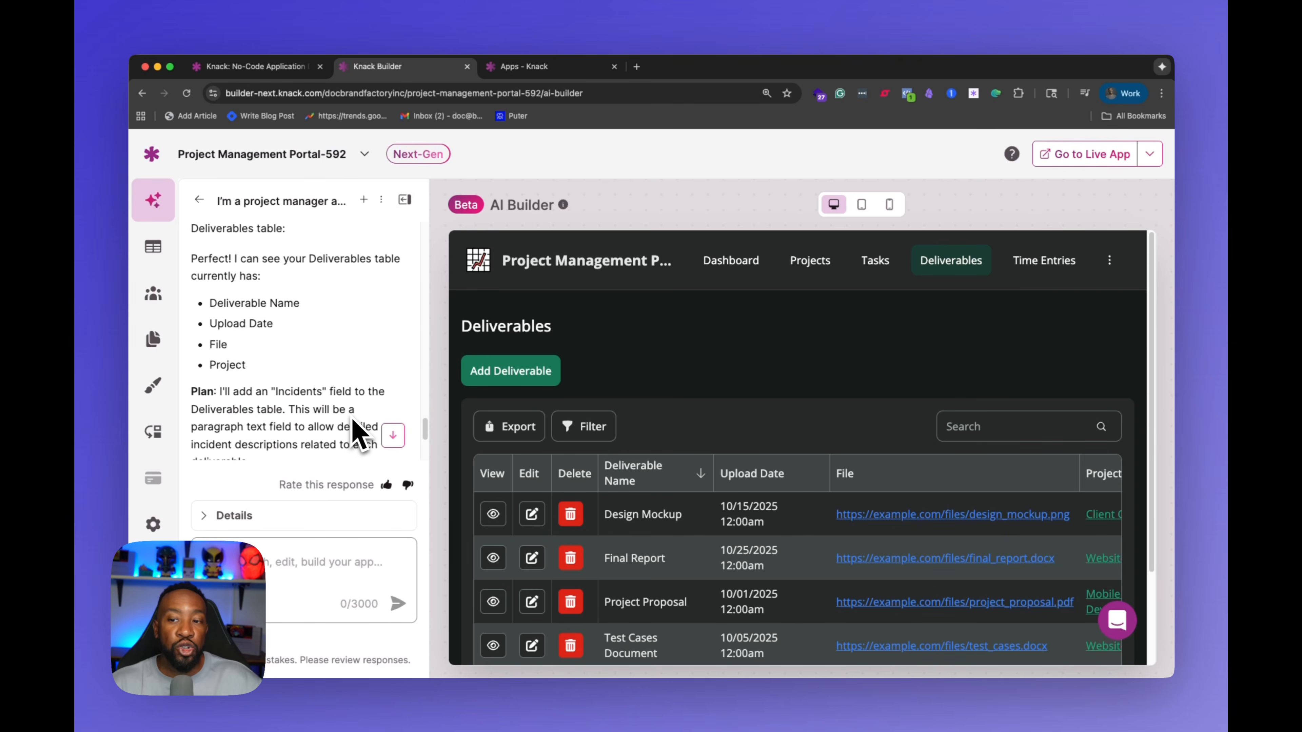
{"action": "scroll", "coordinate": [318, 397], "scroll_direction": "up", "scroll_amount": 1}
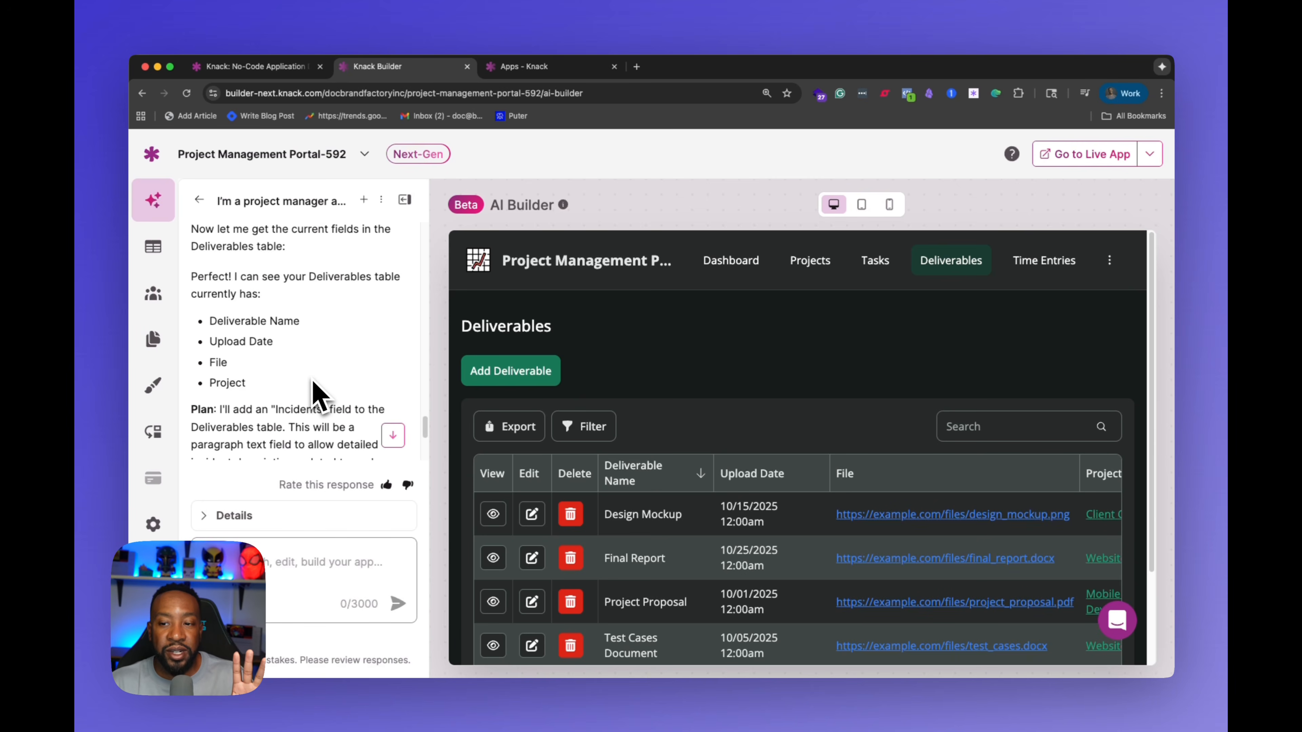
{"action": "scroll", "coordinate": [318, 398], "scroll_direction": "down", "scroll_amount": 4}
{"action": "scroll", "coordinate": [318, 397], "scroll_direction": "up", "scroll_amount": 1}
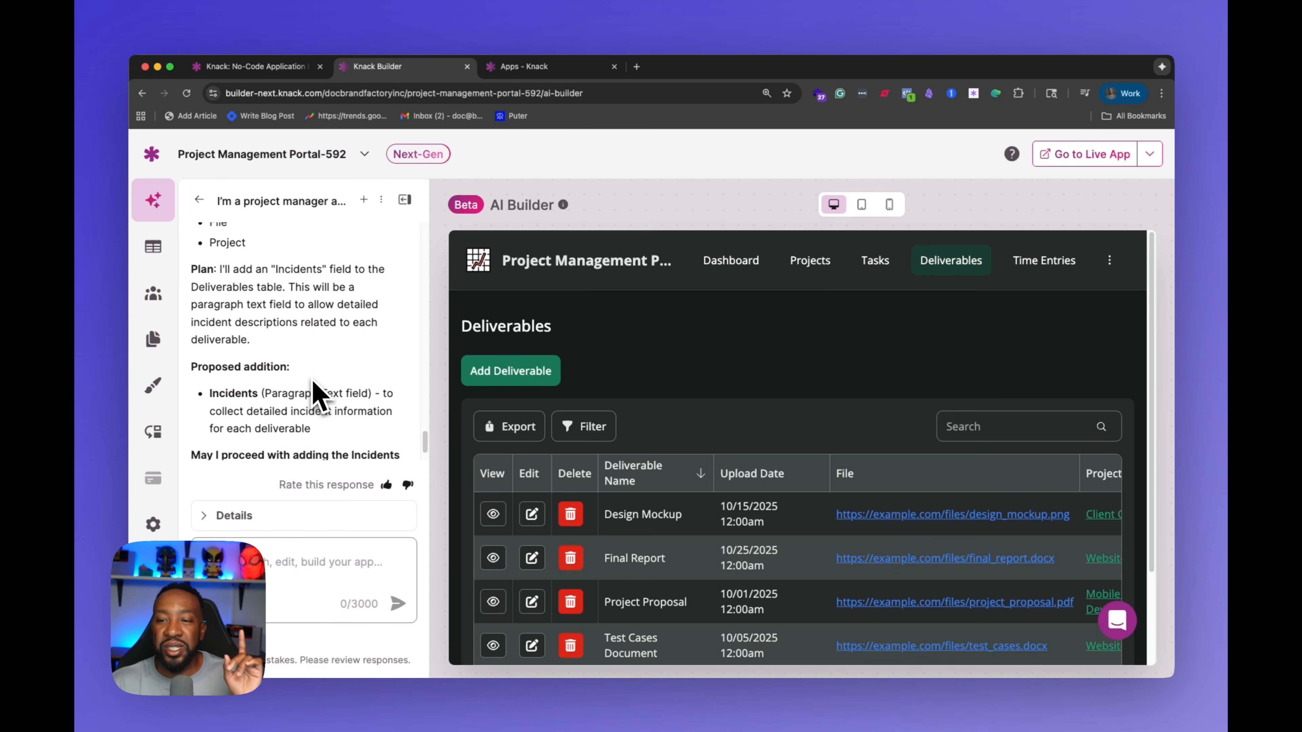
{"action": "scroll", "coordinate": [314, 388], "scroll_direction": "down", "scroll_amount": 2}
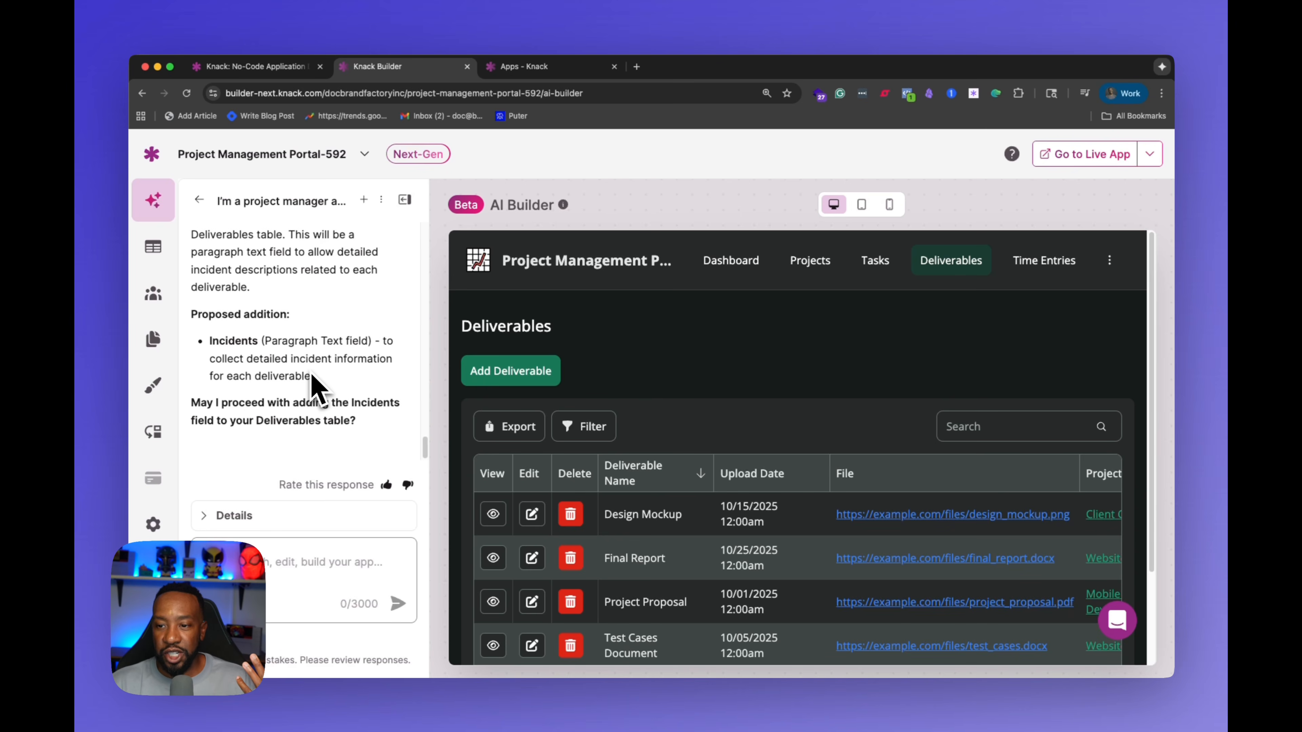
Step: Approve the proposal by replying Yes so the Incidents paragraph text field gets added
{"action": "left_click", "coordinate": [269, 581]}
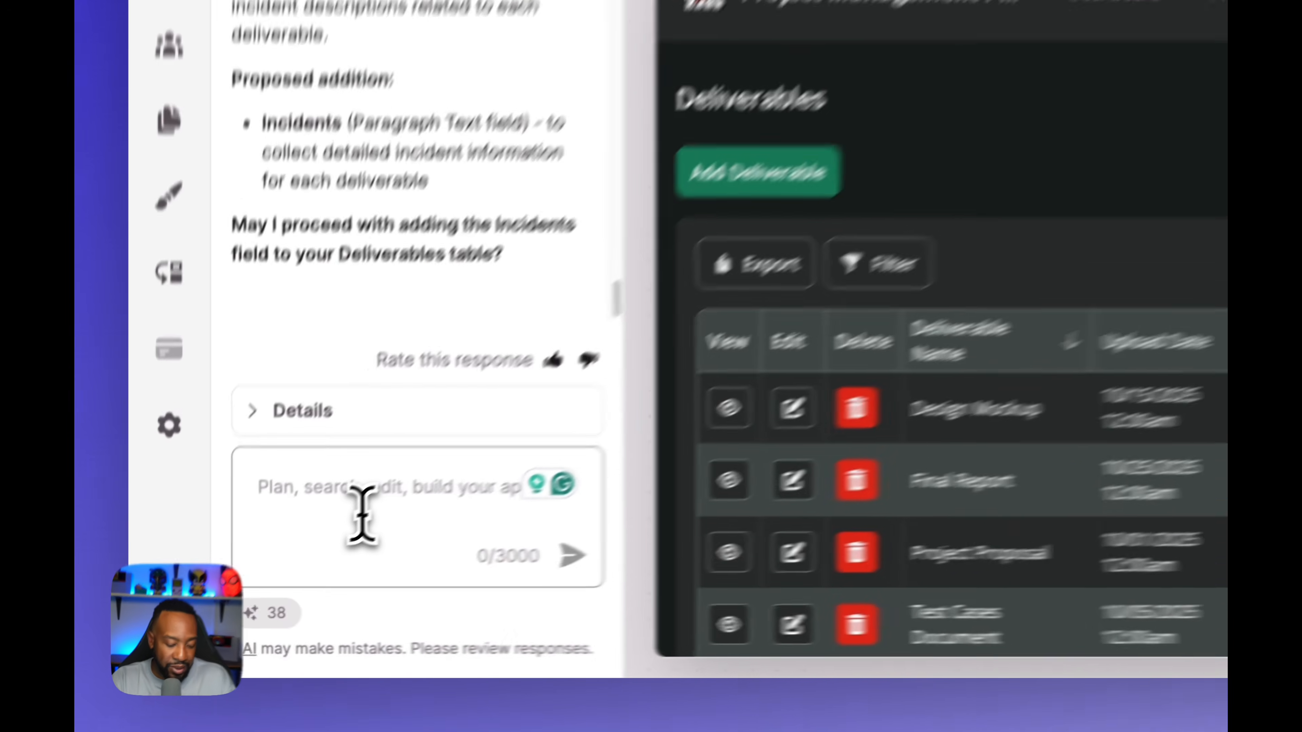
{"action": "type", "text": "Yes"}
{"action": "key", "text": "Return"}
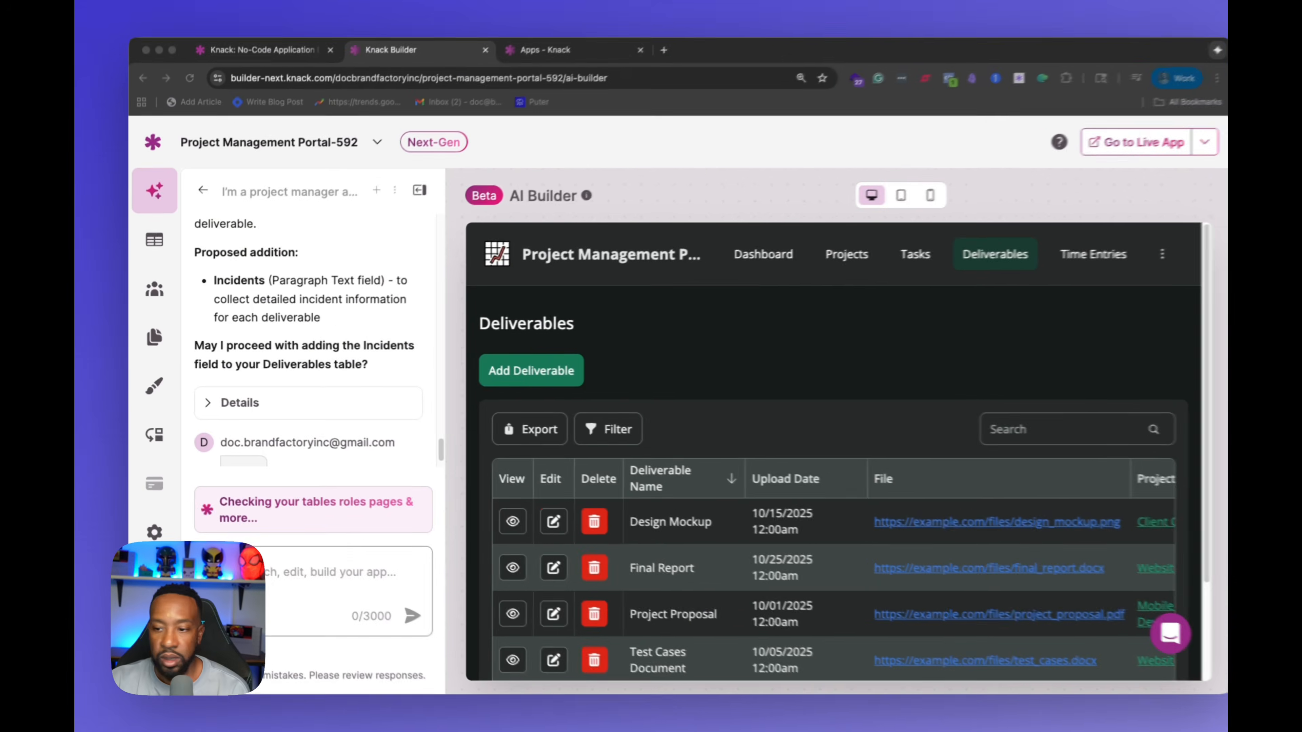
Step: Read the AI Builder's summary of the updated Deliverables table fields
{"action": "scroll", "coordinate": [345, 412], "scroll_direction": "down", "scroll_amount": 1}
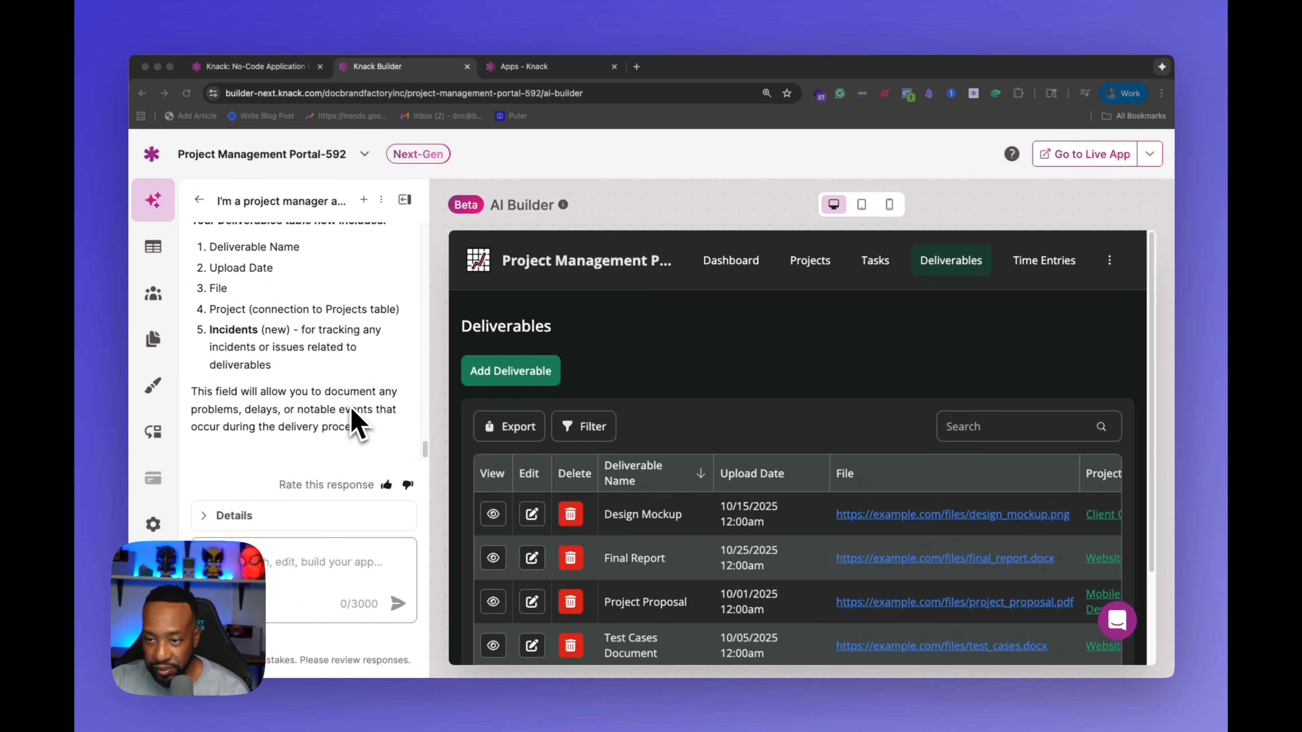
{"action": "scroll", "coordinate": [353, 421], "scroll_direction": "up", "scroll_amount": 5}
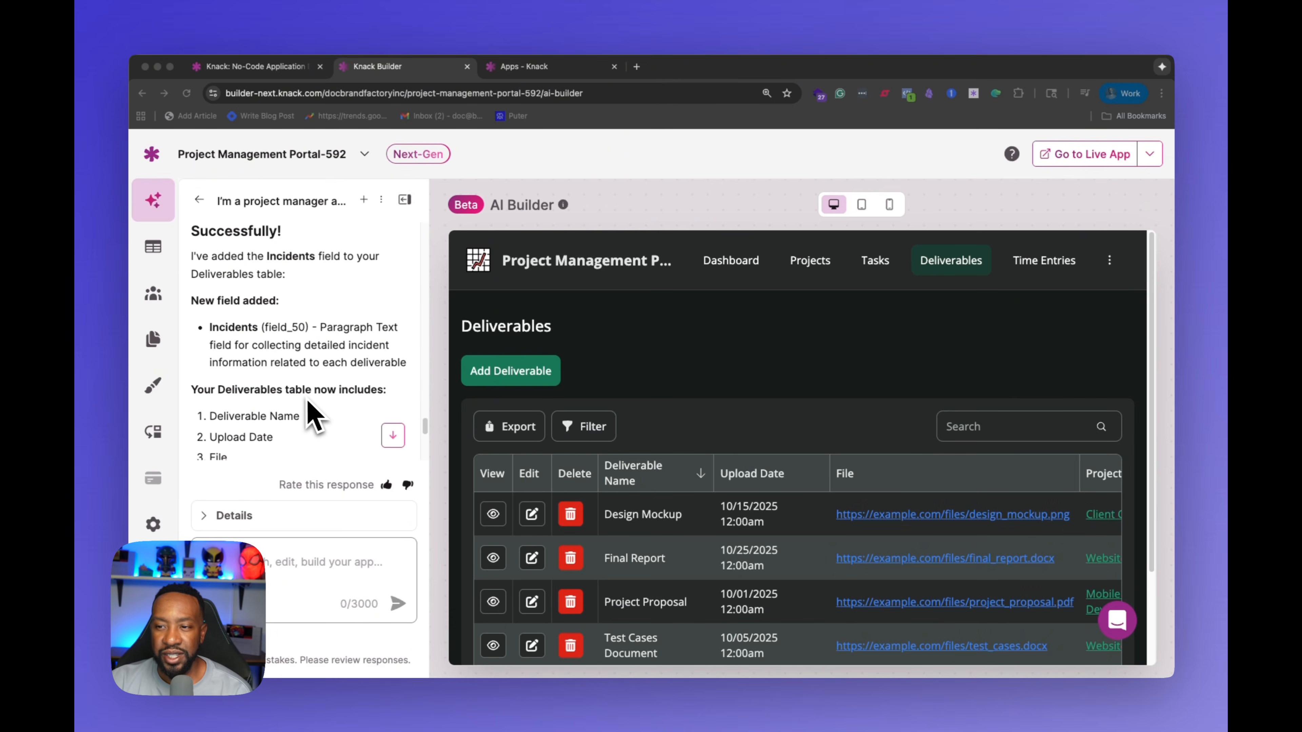
{"action": "scroll", "coordinate": [275, 354], "scroll_direction": "down", "scroll_amount": 1}
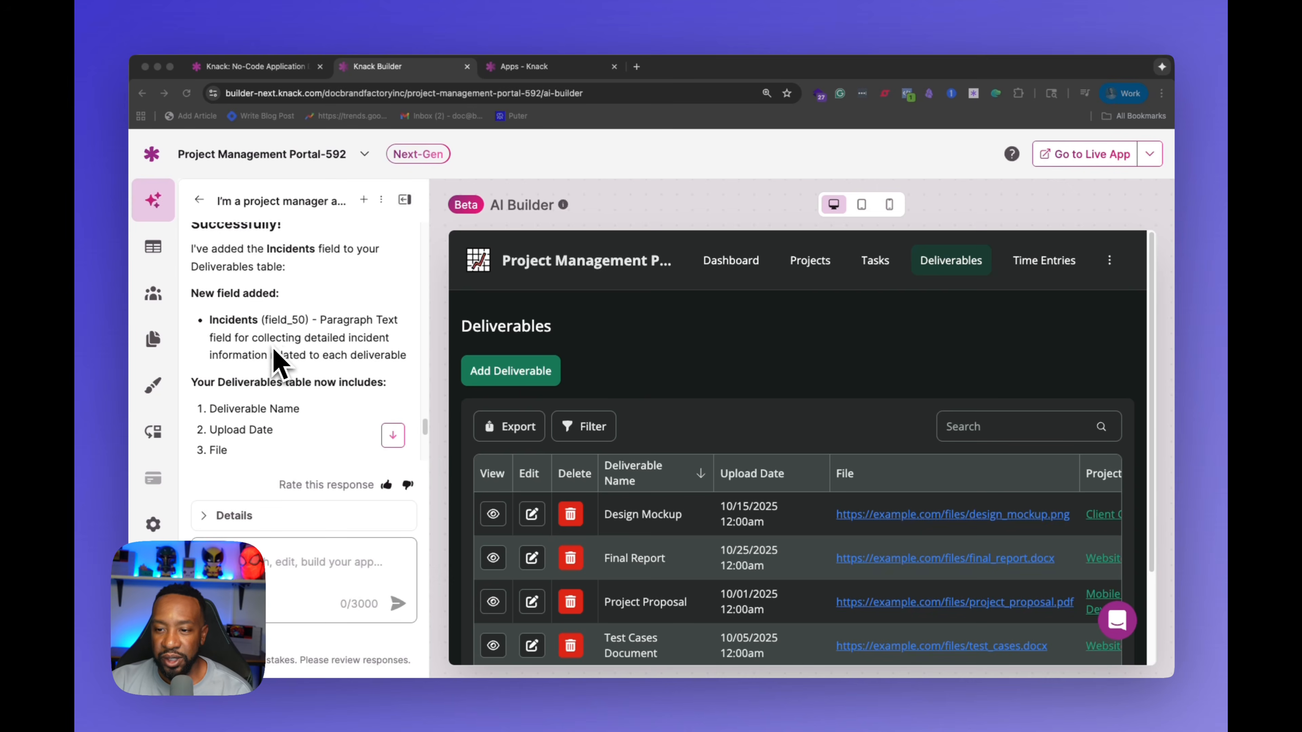
{"action": "scroll", "coordinate": [277, 361], "scroll_direction": "down", "scroll_amount": 3}
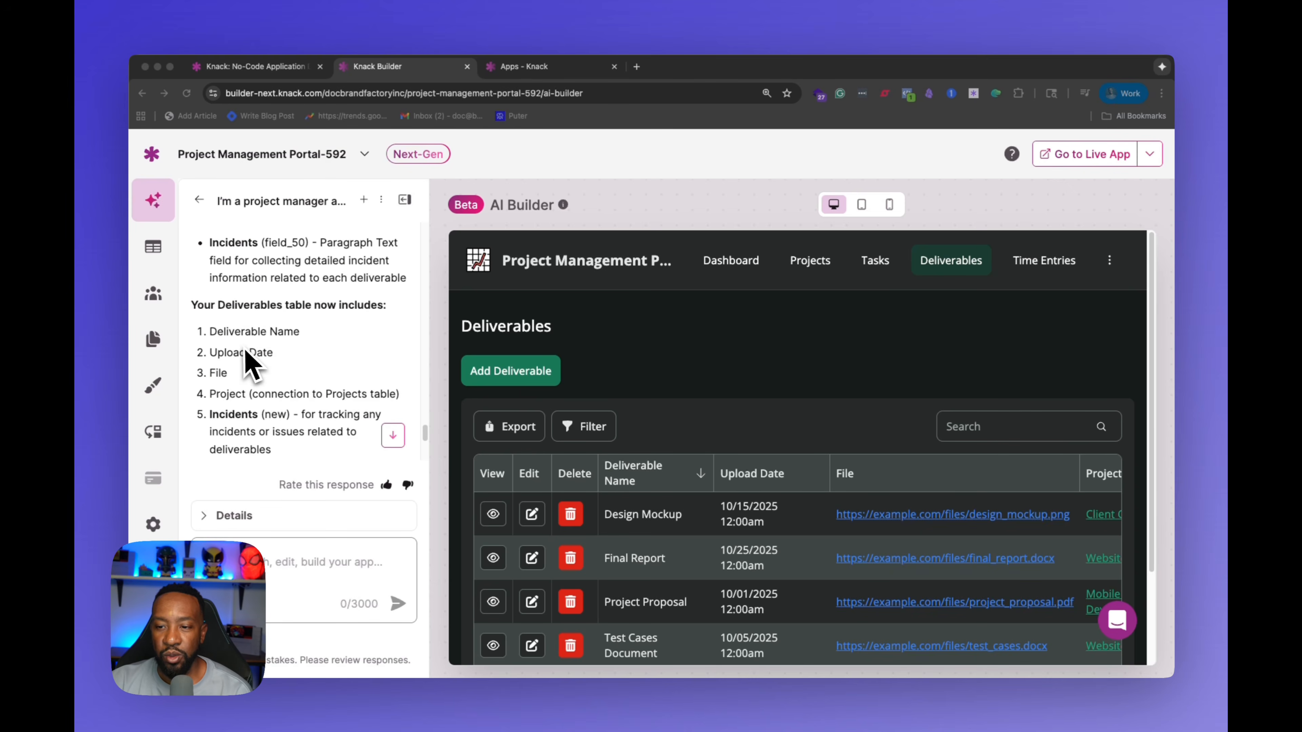
{"action": "scroll", "coordinate": [246, 353], "scroll_direction": "down", "scroll_amount": 2}
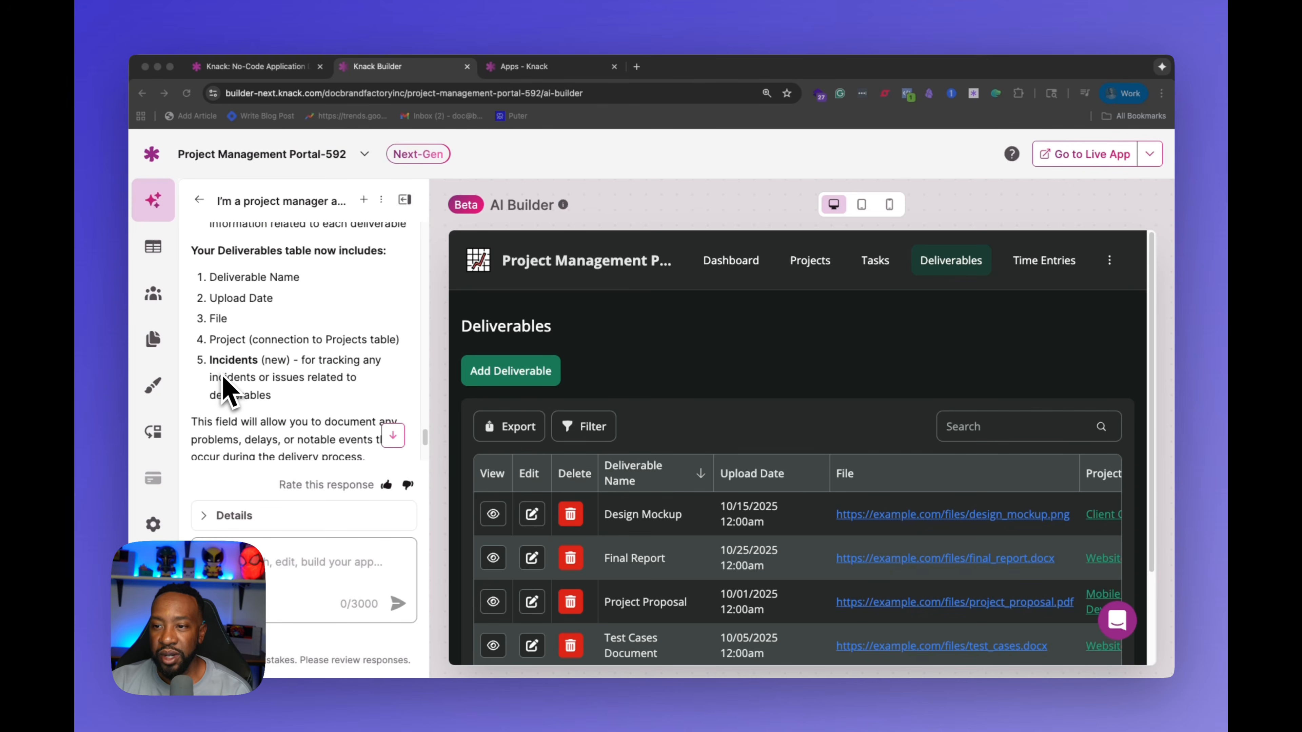
{"action": "scroll", "coordinate": [224, 391], "scroll_direction": "down", "scroll_amount": 1}
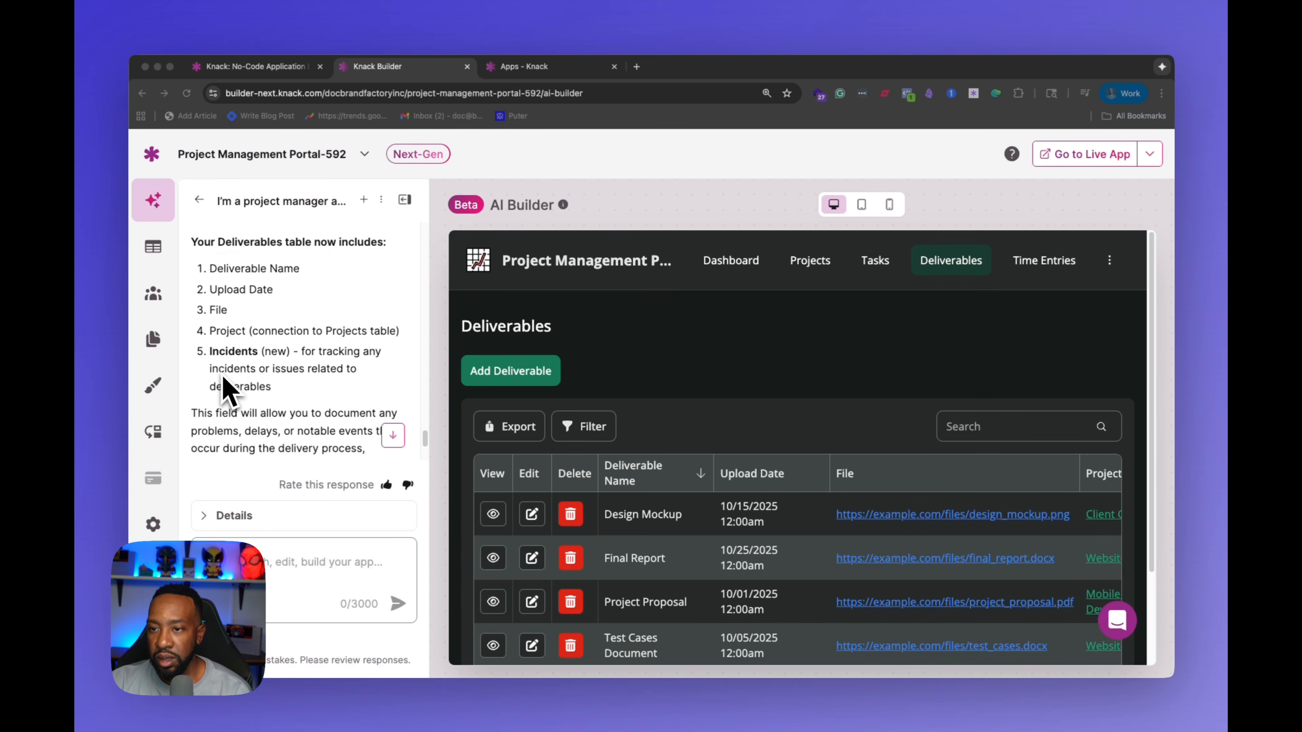
Step: Scroll through the rest of the AI Builder's reply about the new Incidents field
{"action": "scroll", "coordinate": [225, 391], "scroll_direction": "down", "scroll_amount": 1}
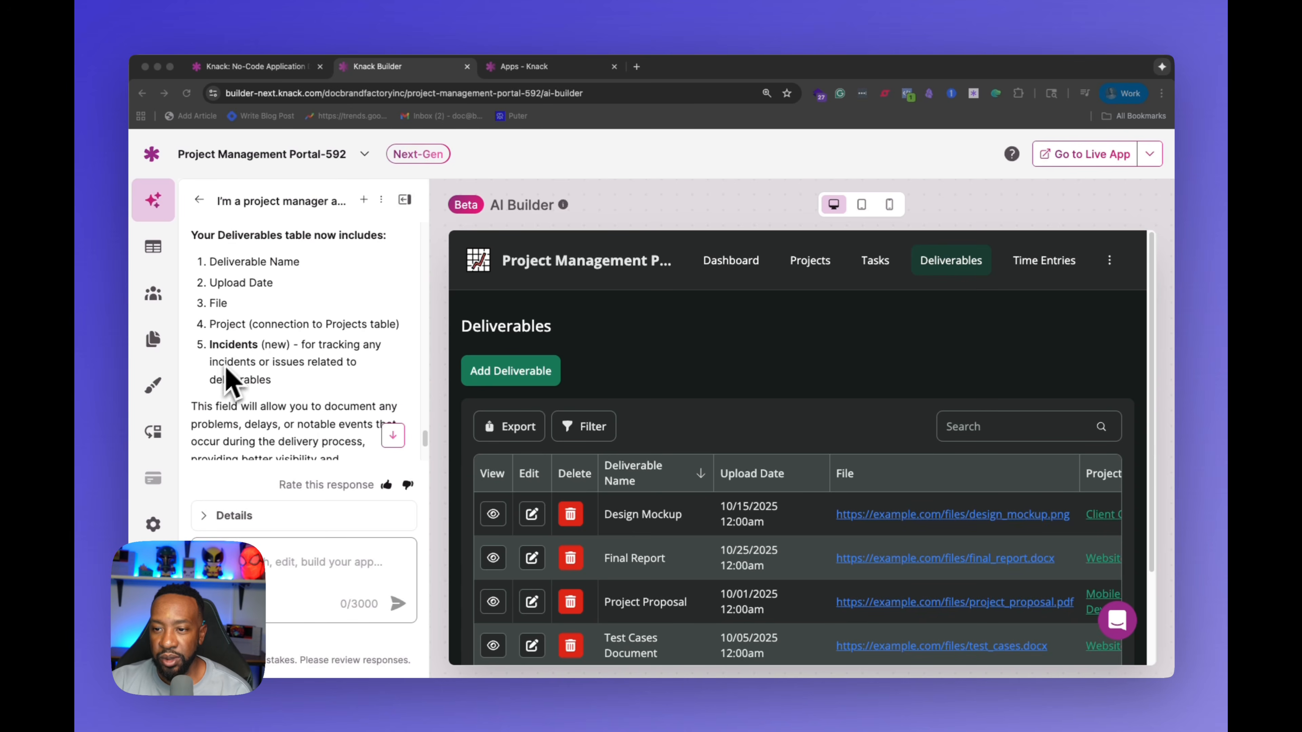
{"action": "scroll", "coordinate": [281, 379], "scroll_direction": "down", "scroll_amount": 3}
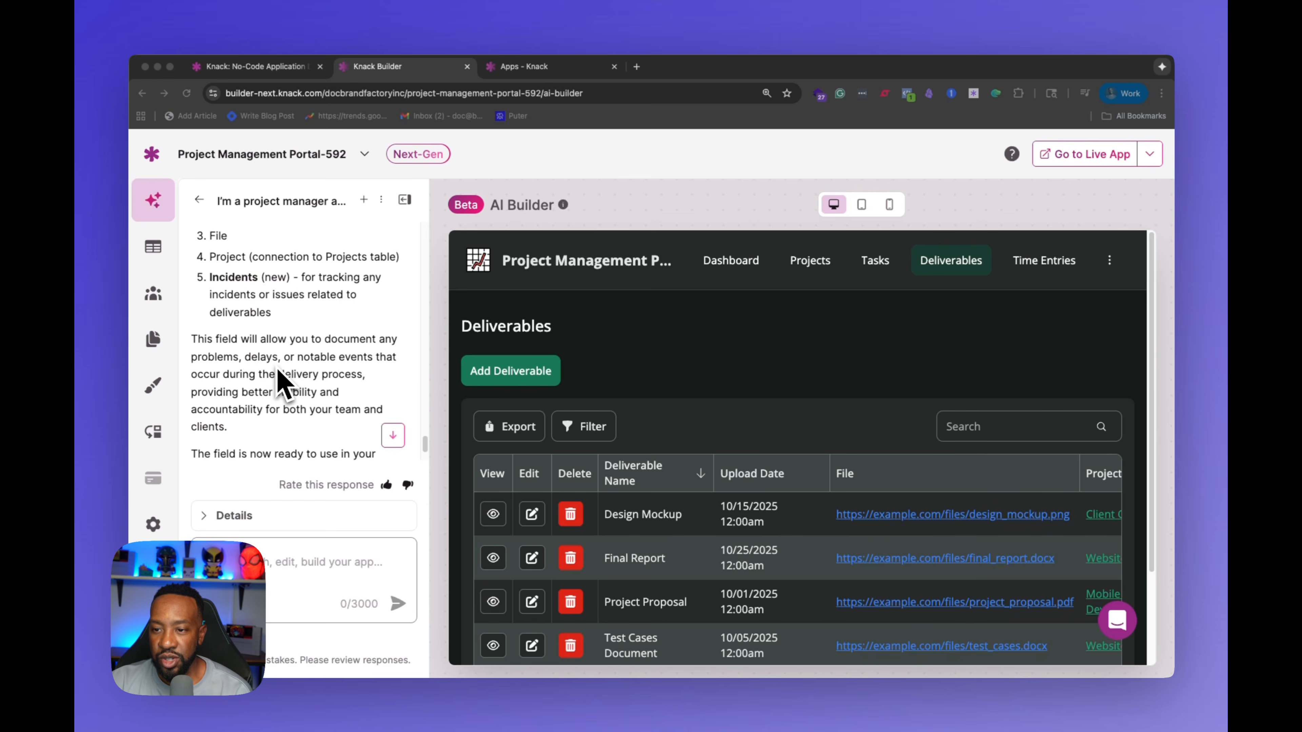
{"action": "scroll", "coordinate": [338, 346], "scroll_direction": "down", "scroll_amount": 3}
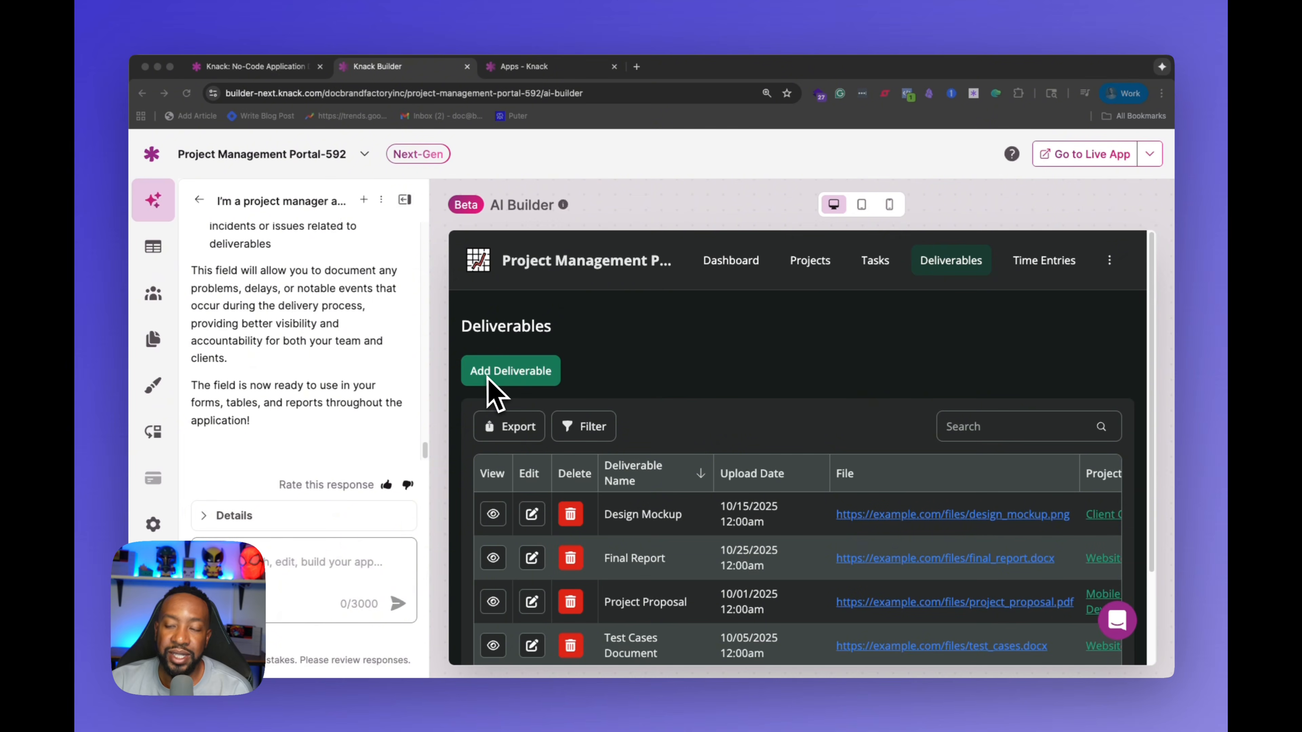
{"action": "scroll", "coordinate": [584, 347], "scroll_direction": "down", "scroll_amount": 1}
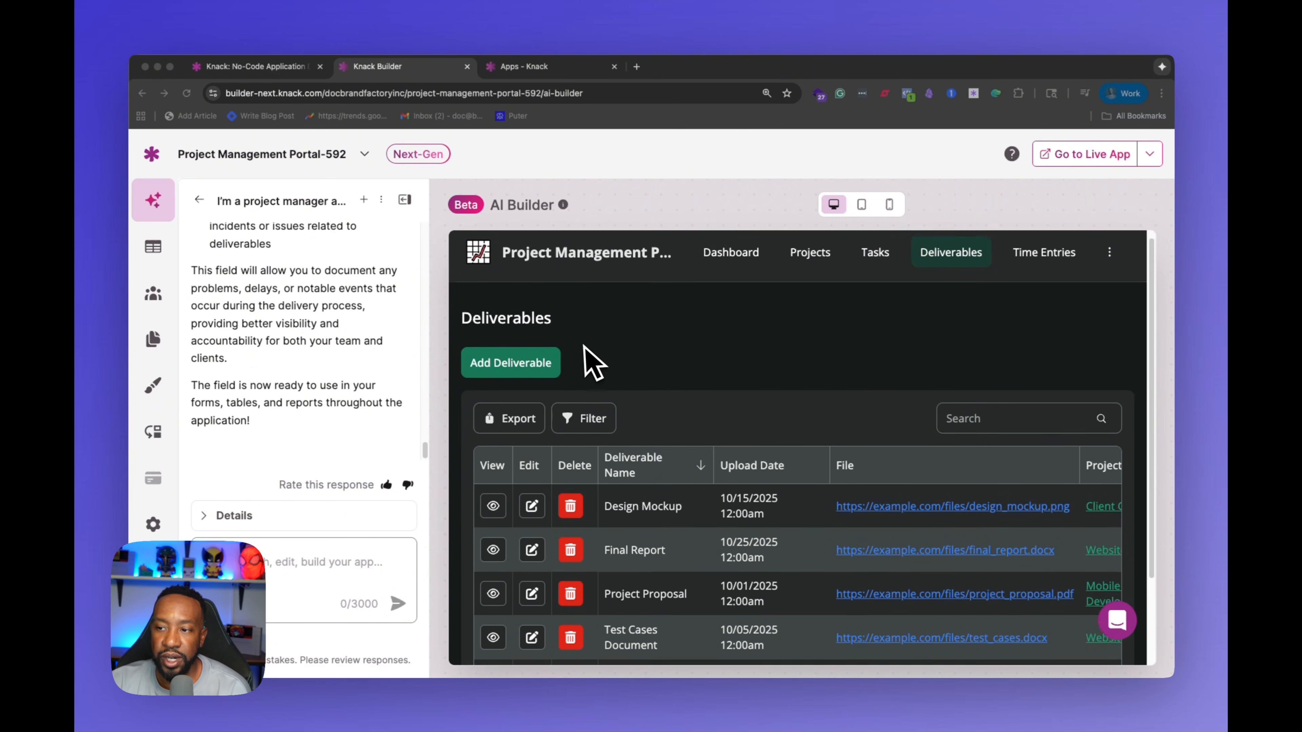
{"action": "scroll", "coordinate": [581, 349], "scroll_direction": "up", "scroll_amount": 1}
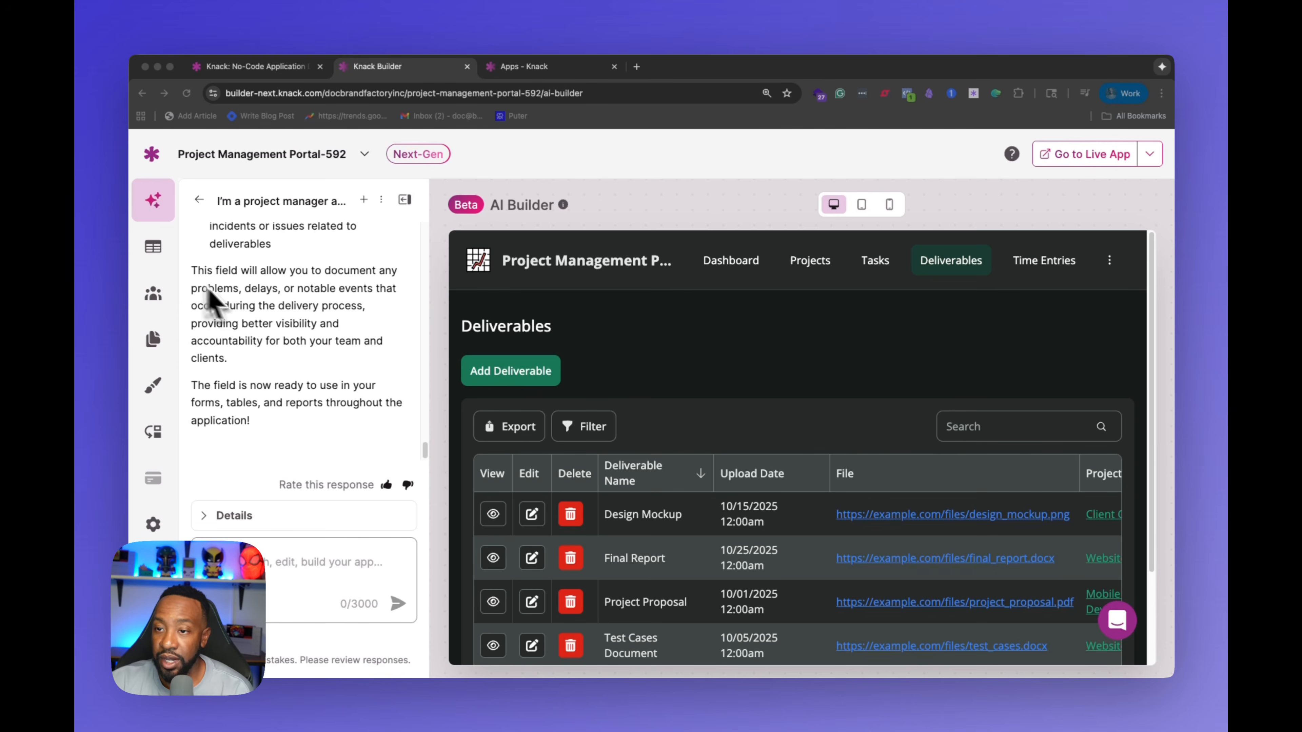
{"action": "scroll", "coordinate": [211, 297], "scroll_direction": "up", "scroll_amount": 3}
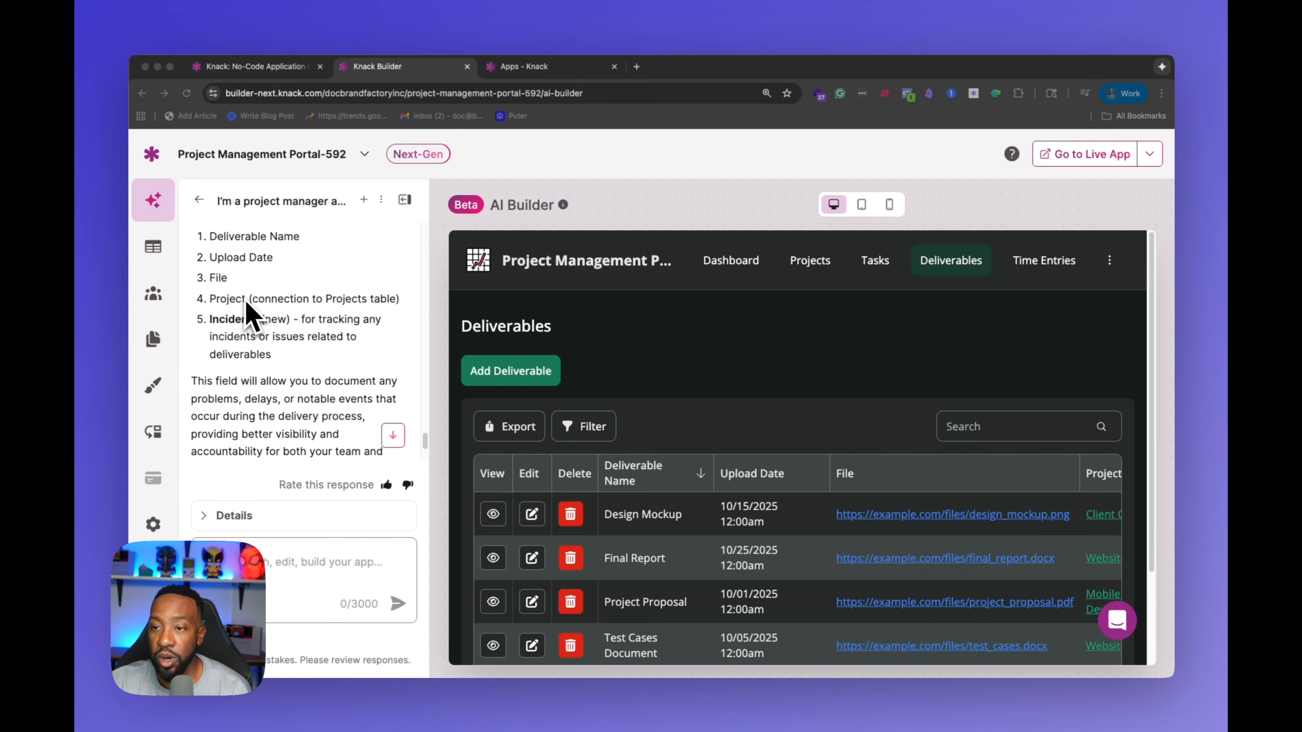
Step: Examine the Deliverables table's records in the Tables view, then return to the AI Builder
{"action": "left_click", "coordinate": [156, 248]}
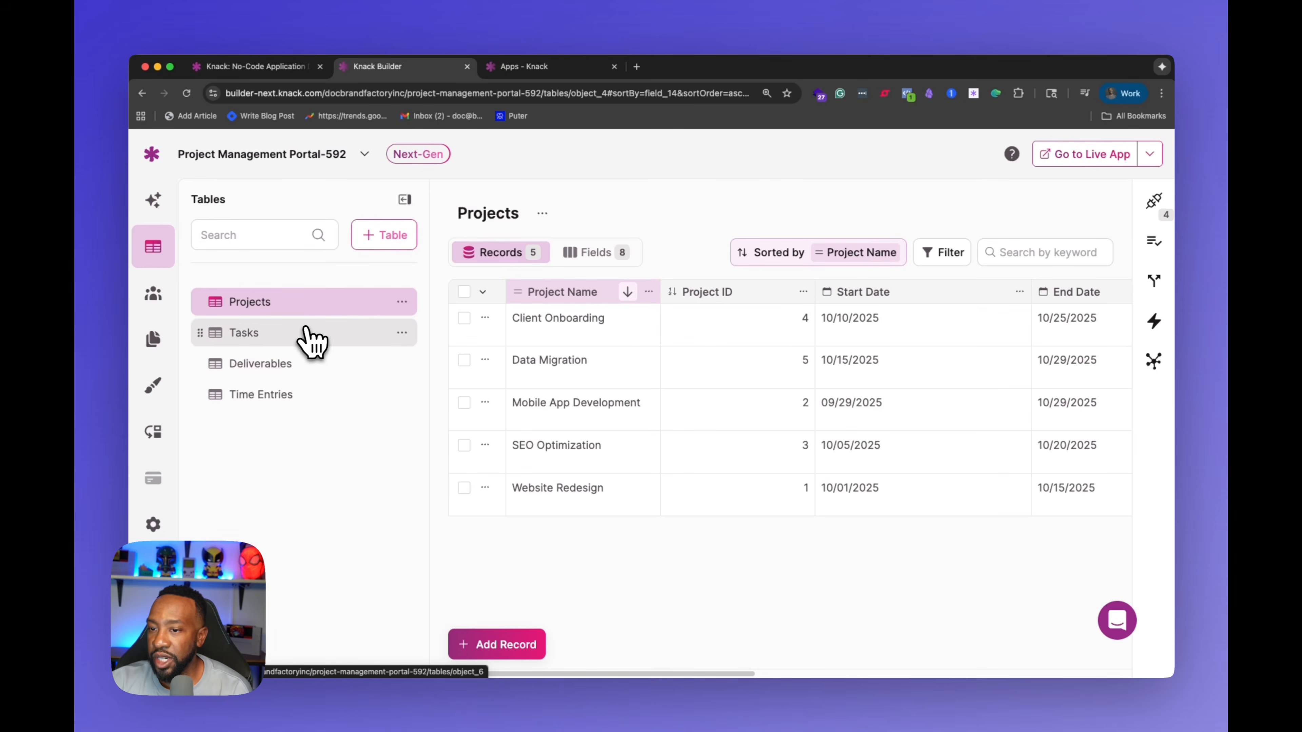
{"action": "left_click", "coordinate": [304, 338]}
{"action": "left_click", "coordinate": [310, 366]}
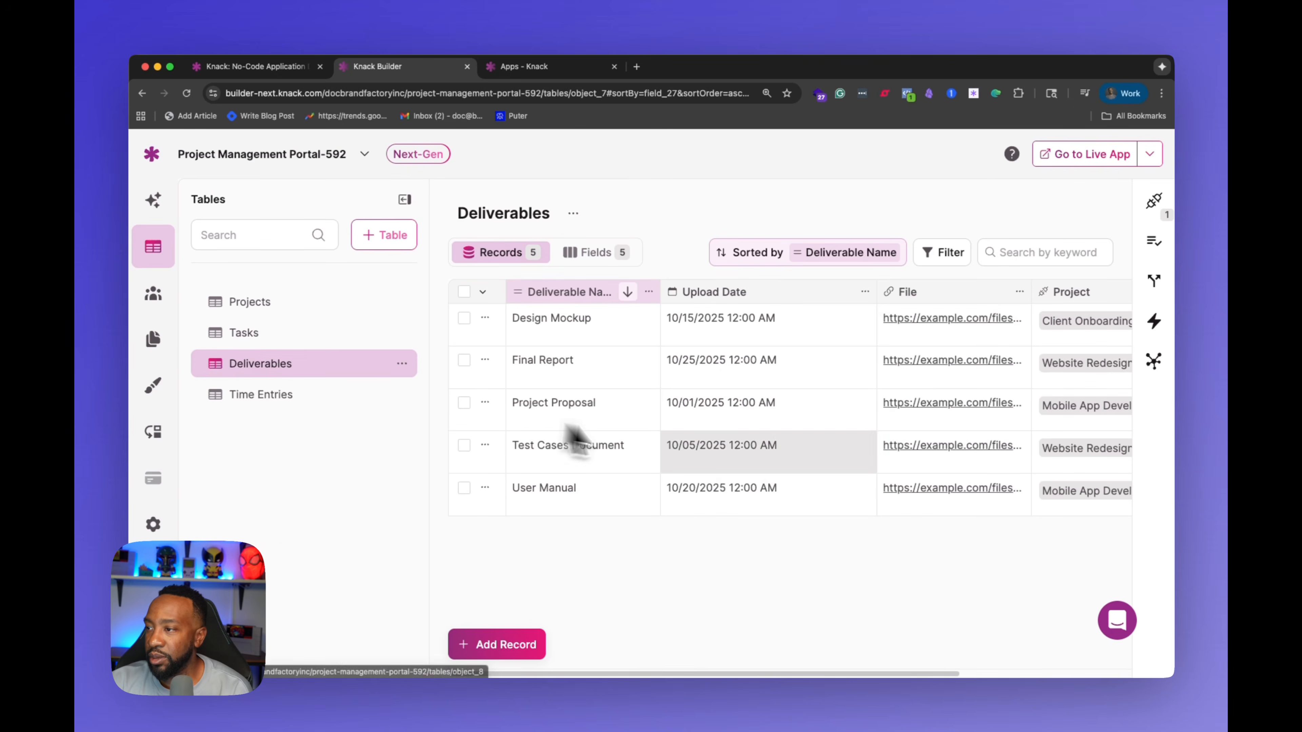
{"action": "mouse_move", "coordinate": [679, 675]}
{"action": "left_mouse_down"}
{"action": "mouse_move", "coordinate": [896, 645]}
{"action": "mouse_move", "coordinate": [692, 675]}
{"action": "left_mouse_up"}
{"action": "left_click", "coordinate": [148, 208]}
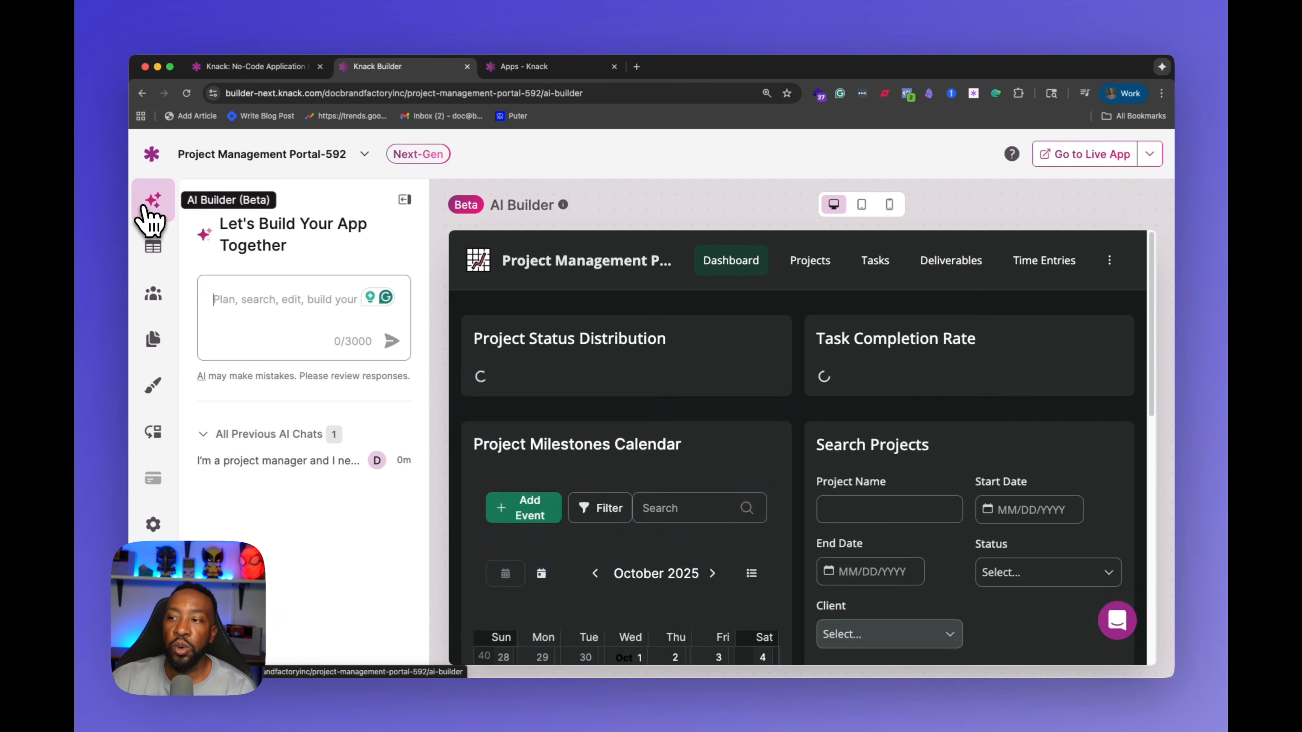
Step: Open the Add Deliverable form in the app preview to check which fields it shows, then close it
{"action": "left_click", "coordinate": [943, 272]}
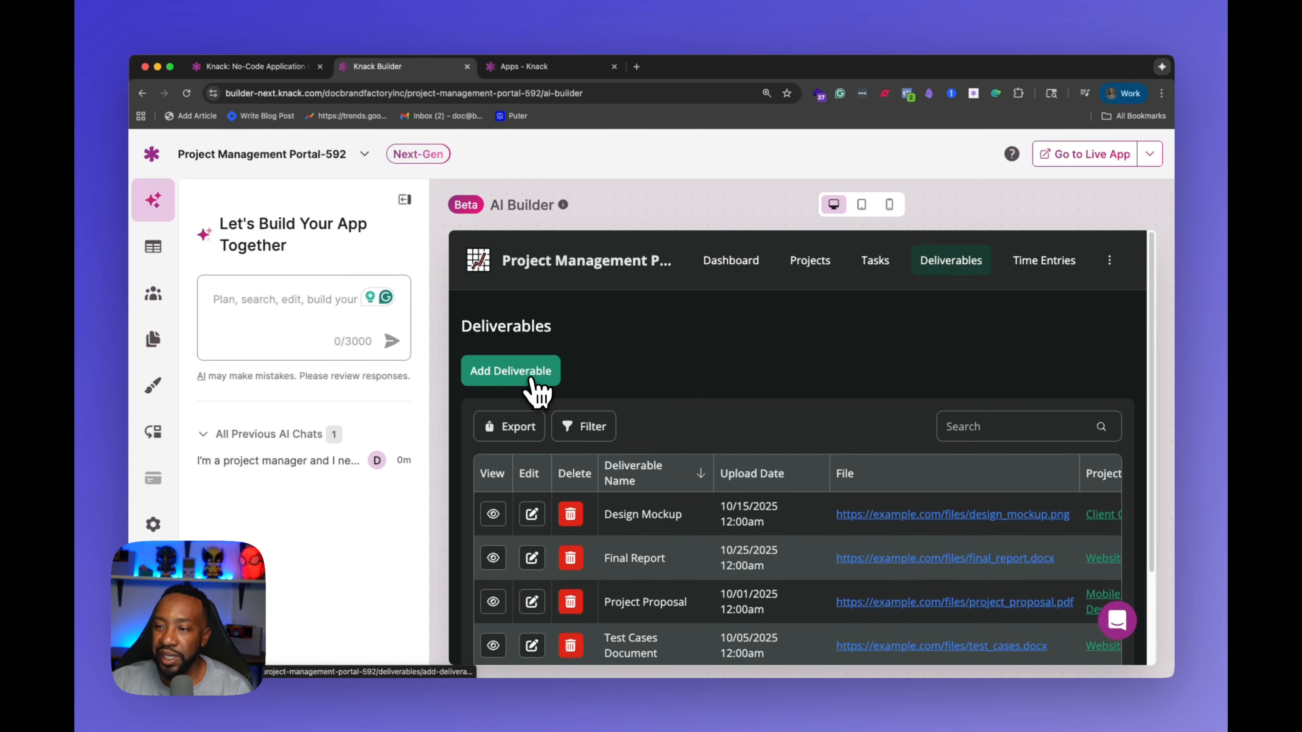
{"action": "left_click", "coordinate": [533, 378]}
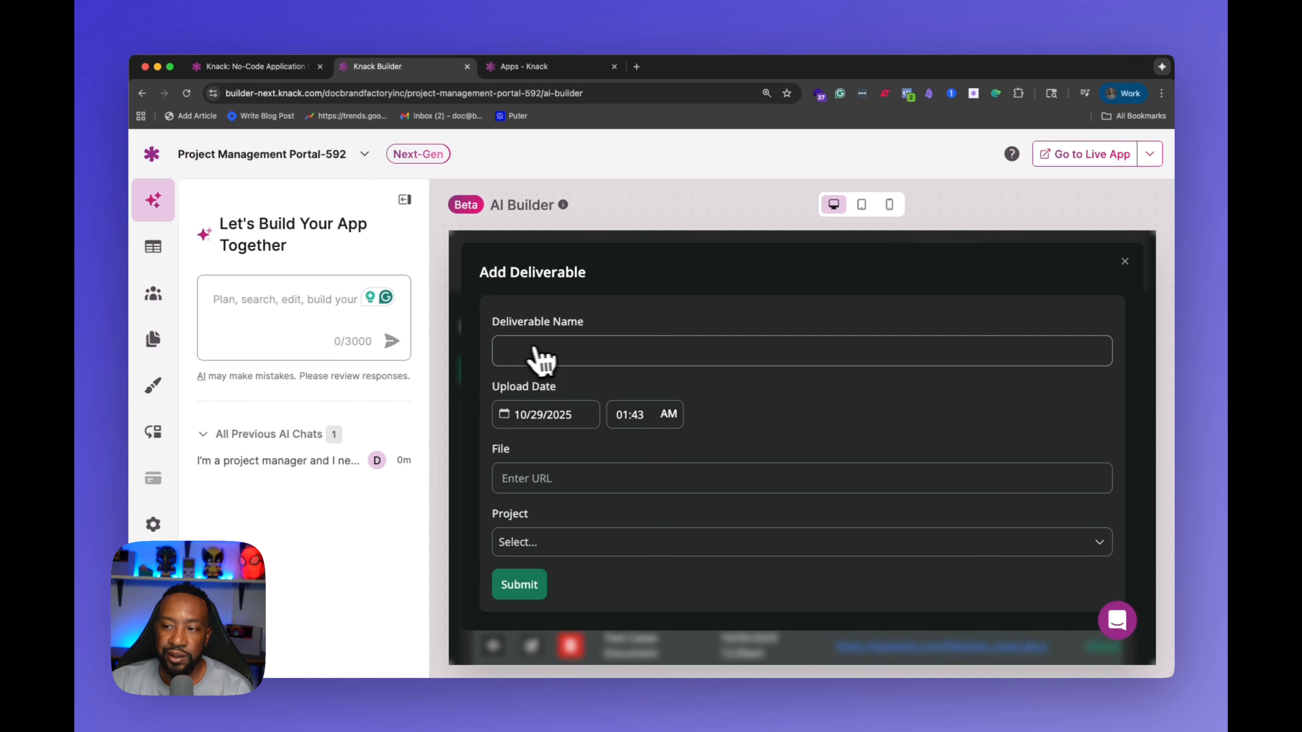
{"action": "left_click", "coordinate": [661, 351]}
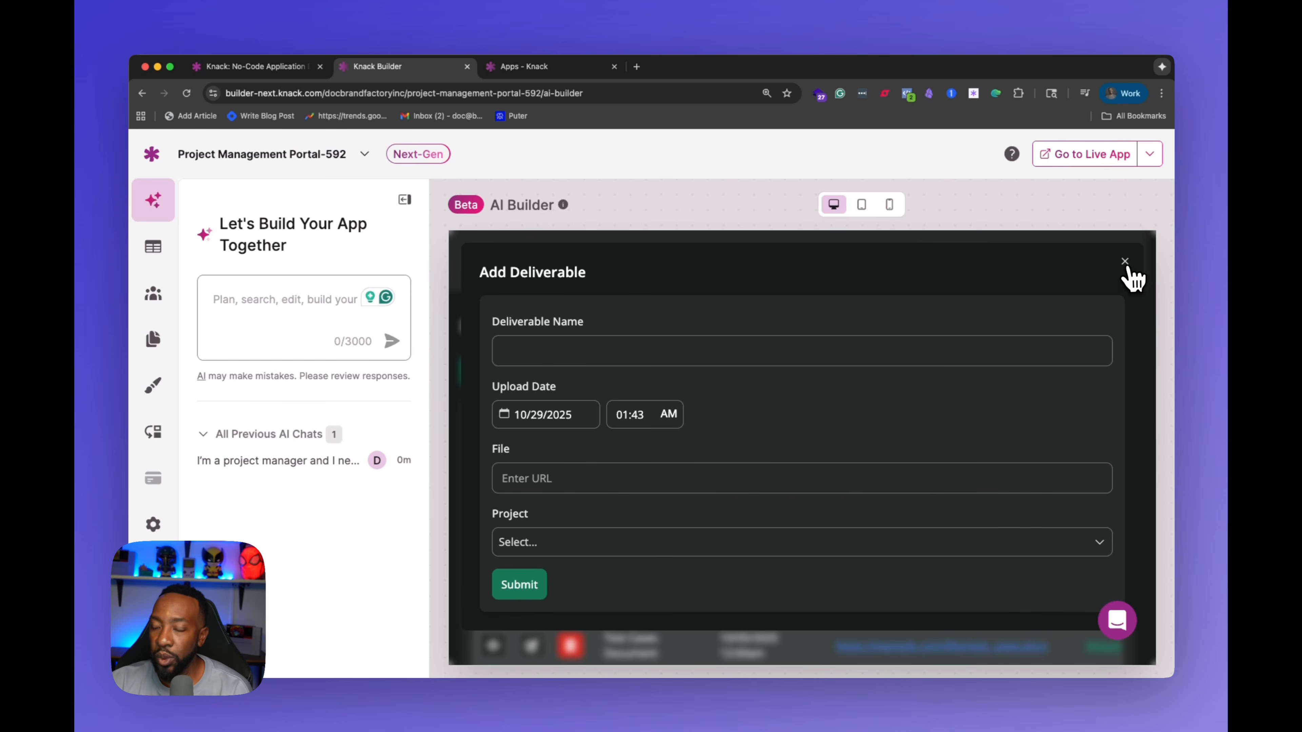
{"action": "left_click", "coordinate": [1125, 261]}
Step: Draft a chat request to show the incident field in the Add Deliverable form and recheck the previewed form
{"action": "left_click", "coordinate": [239, 305]}
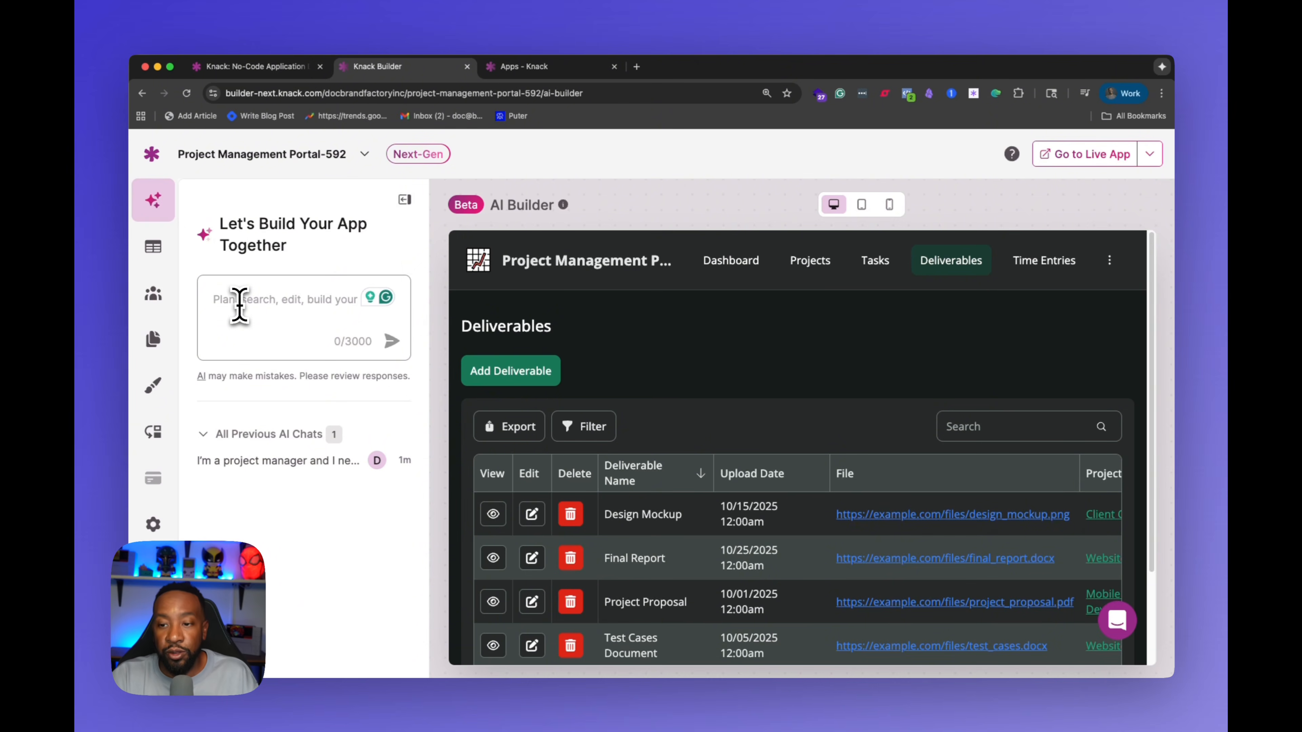
{"action": "type", "text": "in the form to add deliverables, I want to see the incident field displayed."}
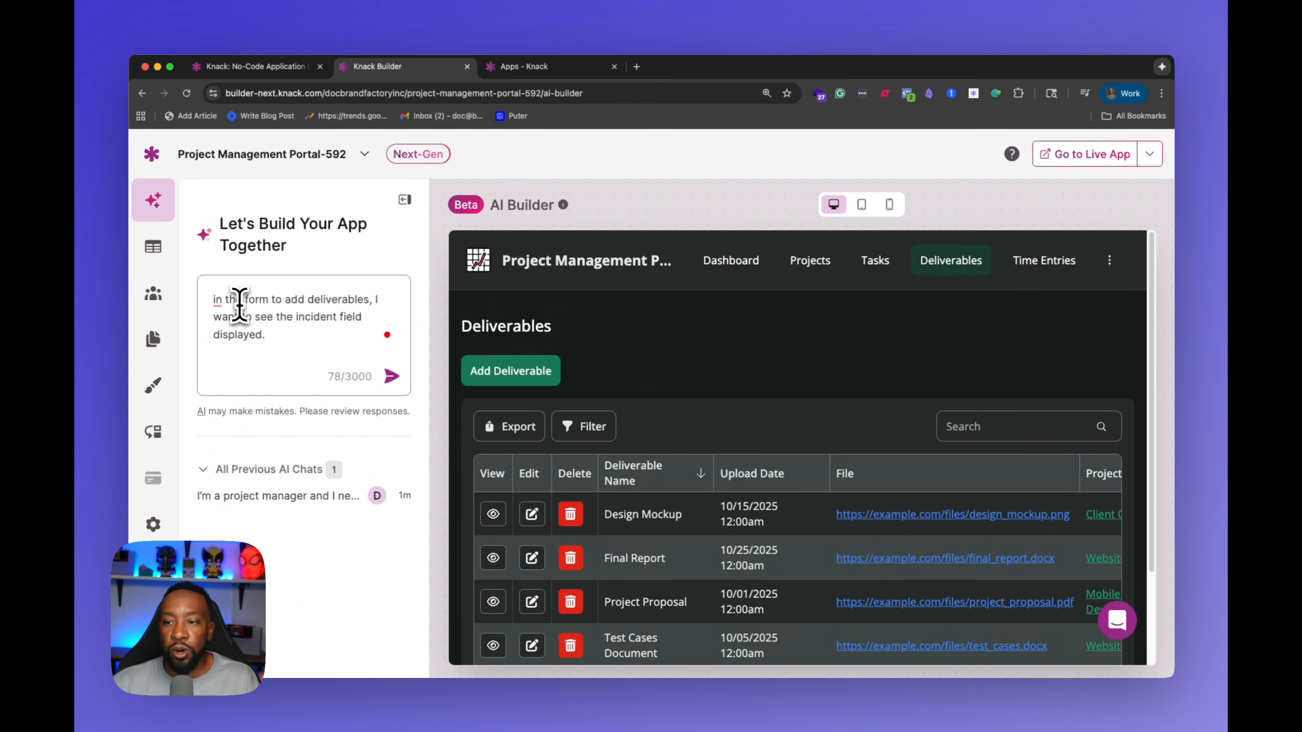
{"action": "left_click", "coordinate": [524, 377]}
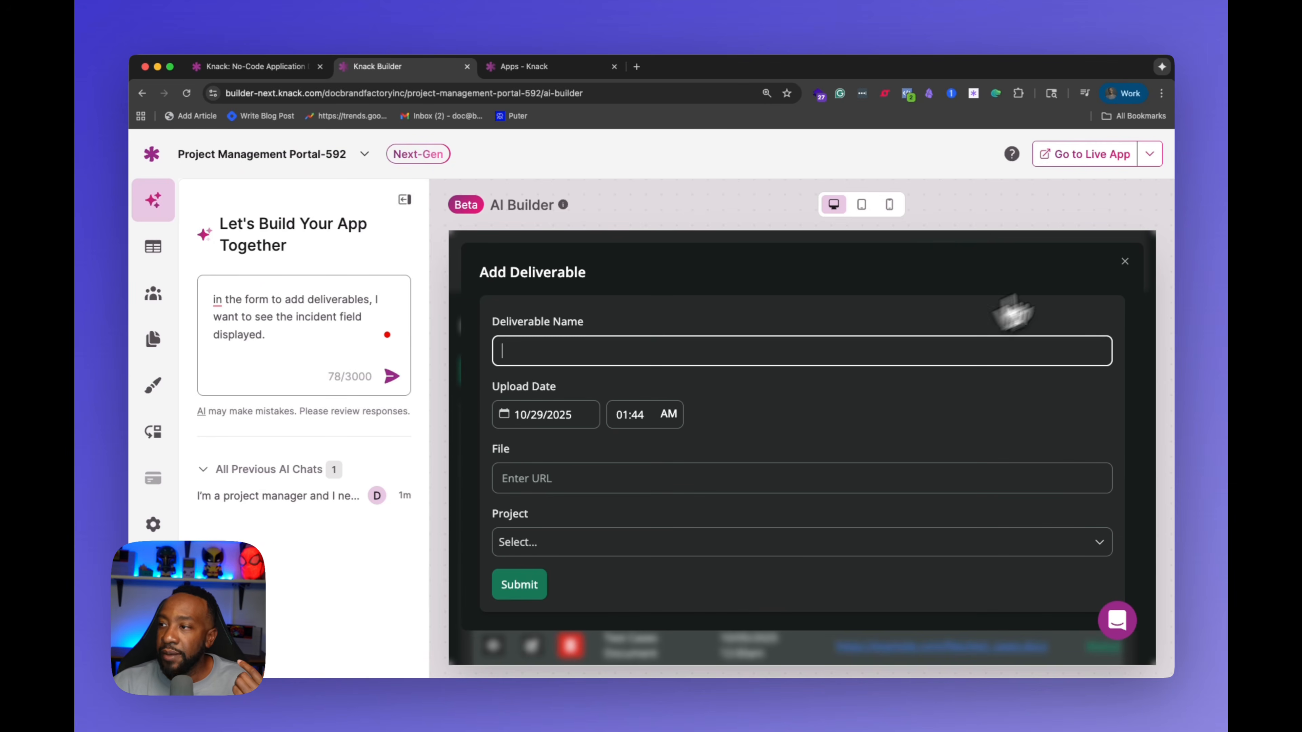
{"action": "left_click", "coordinate": [1125, 262]}
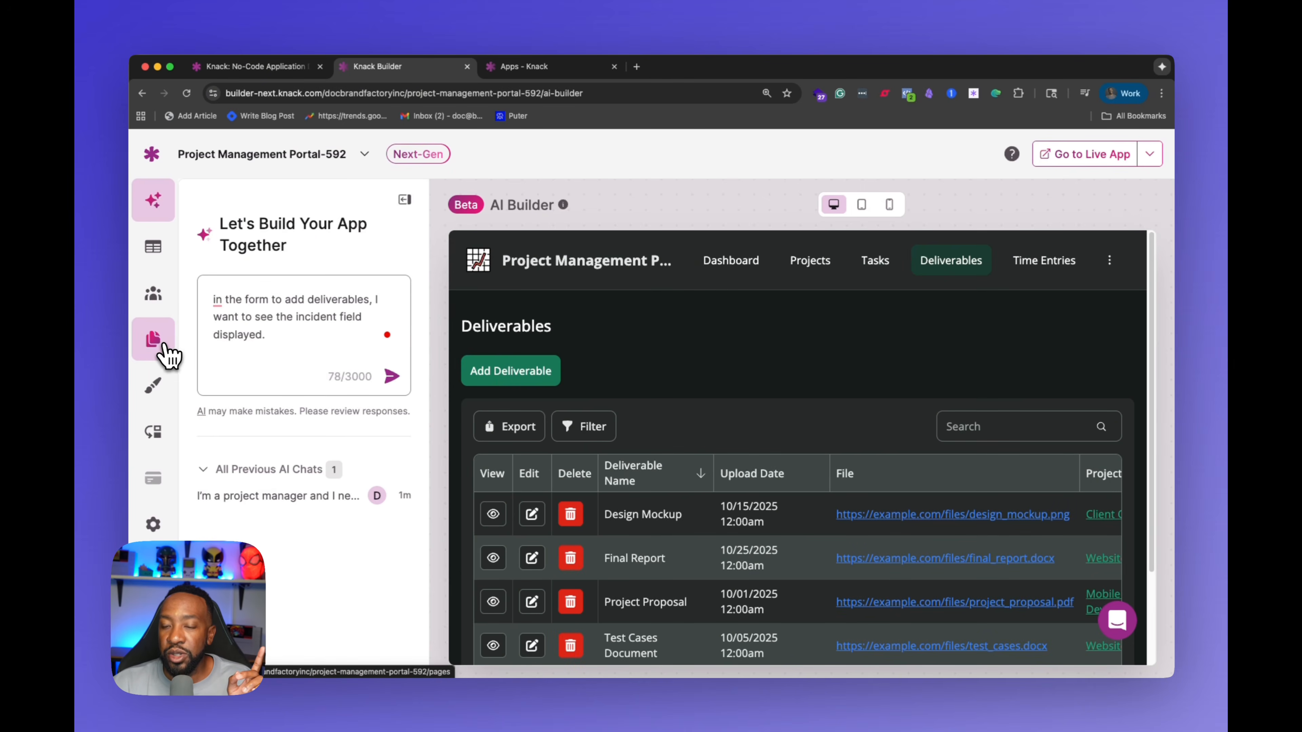
Step: Inspect the Add Deliverable page's form and its form settings in the Pages view, then return to the AI Builder
{"action": "left_click", "coordinate": [163, 346]}
{"action": "left_click", "coordinate": [251, 437]}
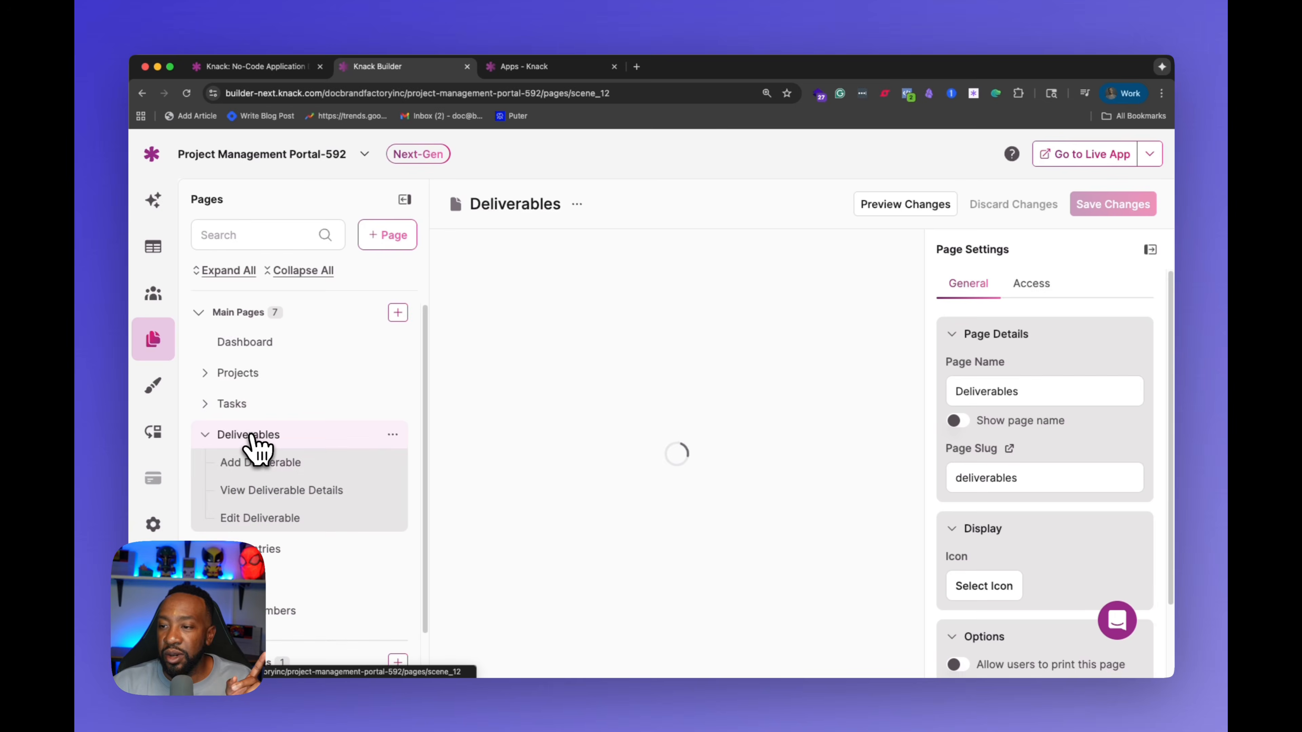
{"action": "left_click", "coordinate": [259, 462]}
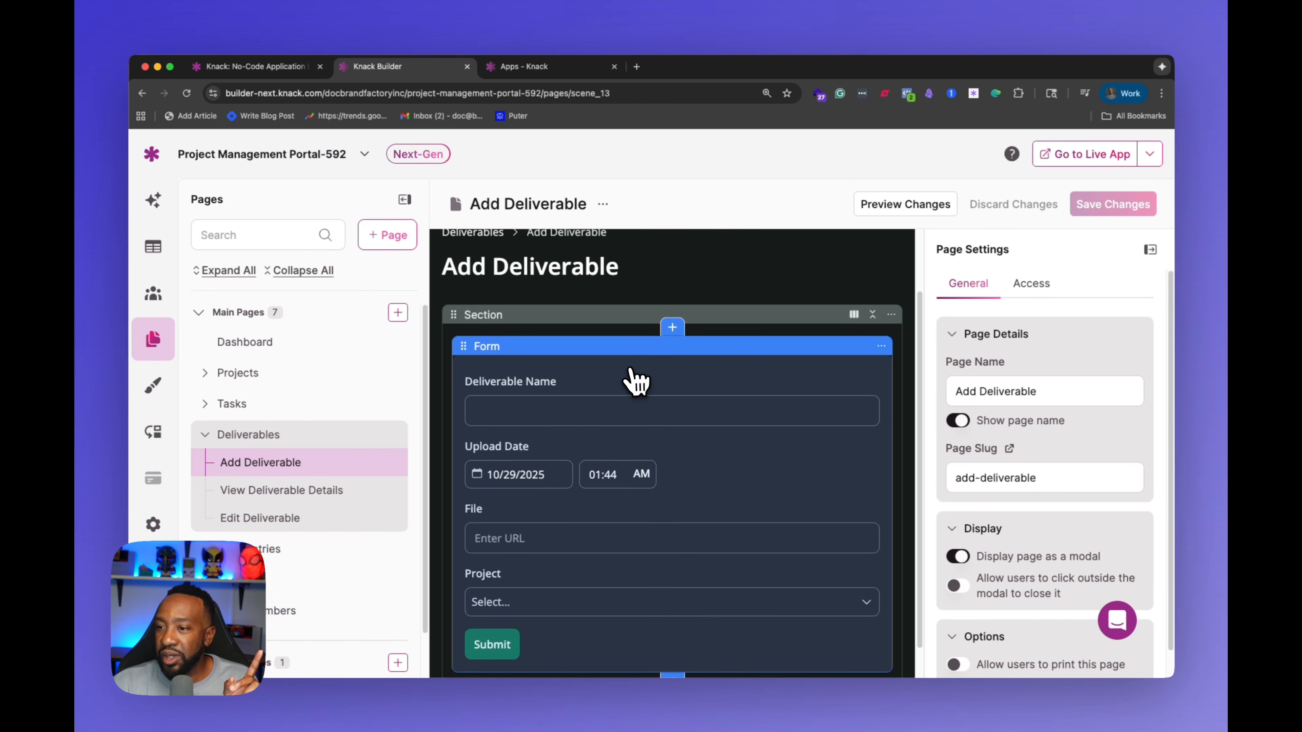
{"action": "left_click", "coordinate": [666, 382]}
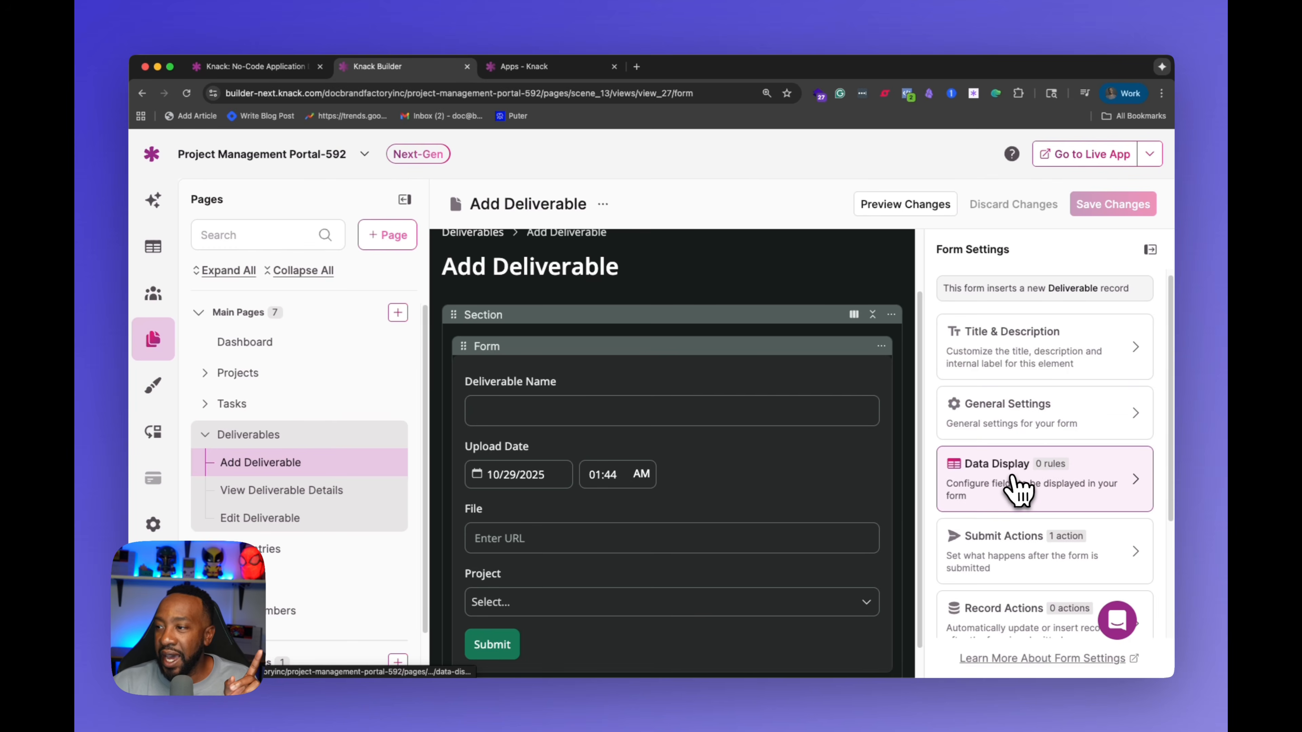
{"action": "scroll", "coordinate": [1056, 480], "scroll_direction": "down", "scroll_amount": 1}
{"action": "scroll", "coordinate": [1056, 479], "scroll_direction": "down", "scroll_amount": 5}
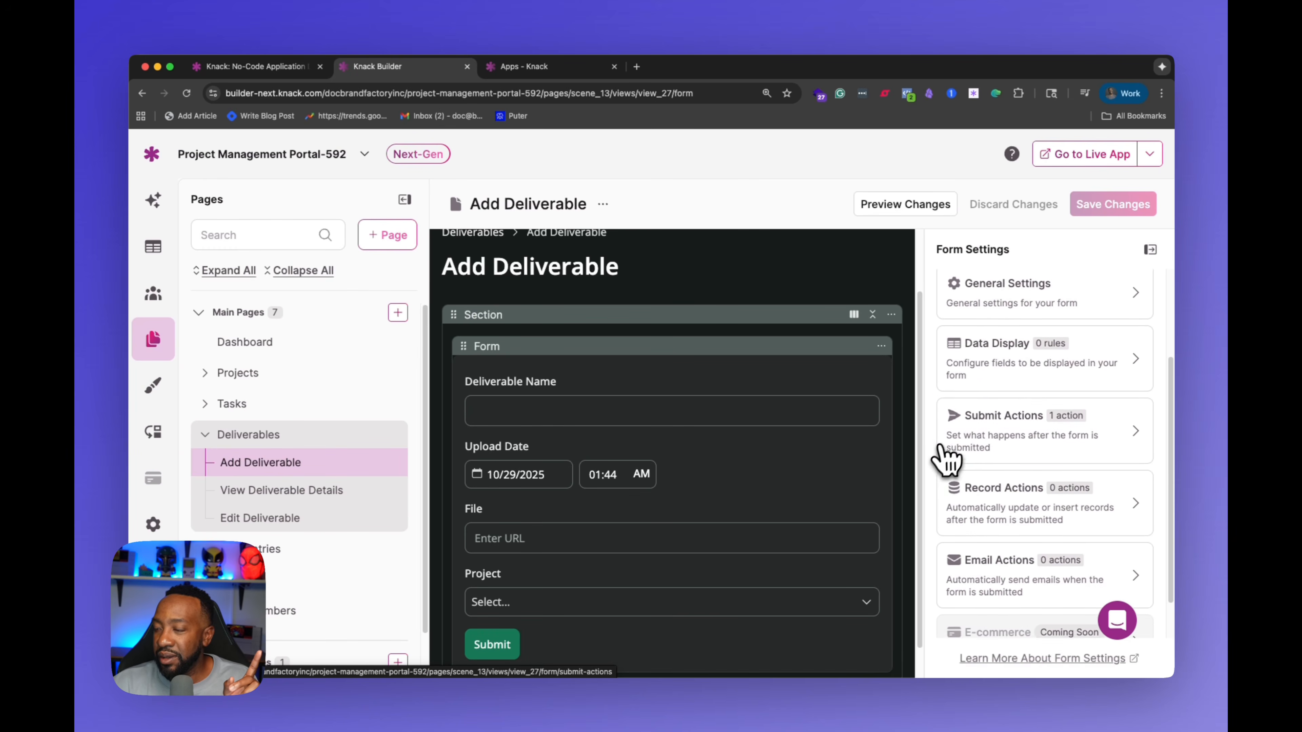
{"action": "scroll", "coordinate": [942, 464], "scroll_direction": "up", "scroll_amount": 6}
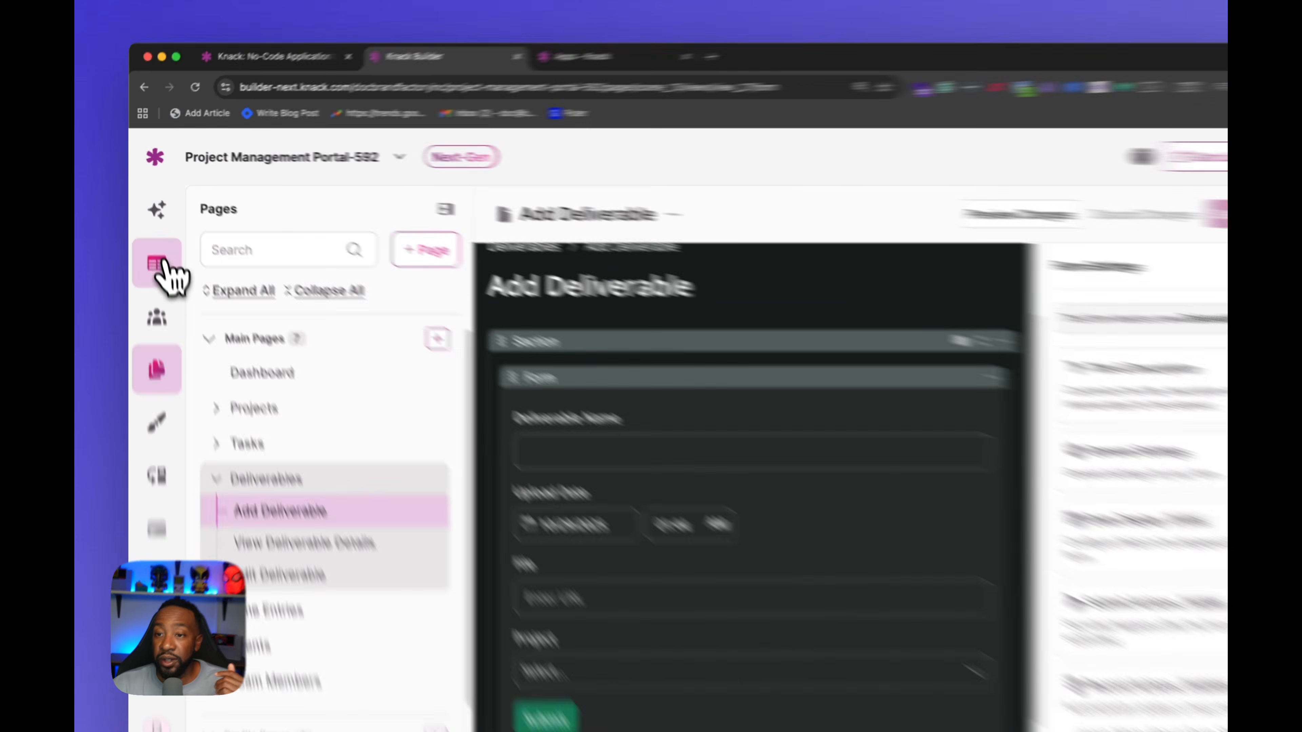
{"action": "left_click", "coordinate": [153, 200]}
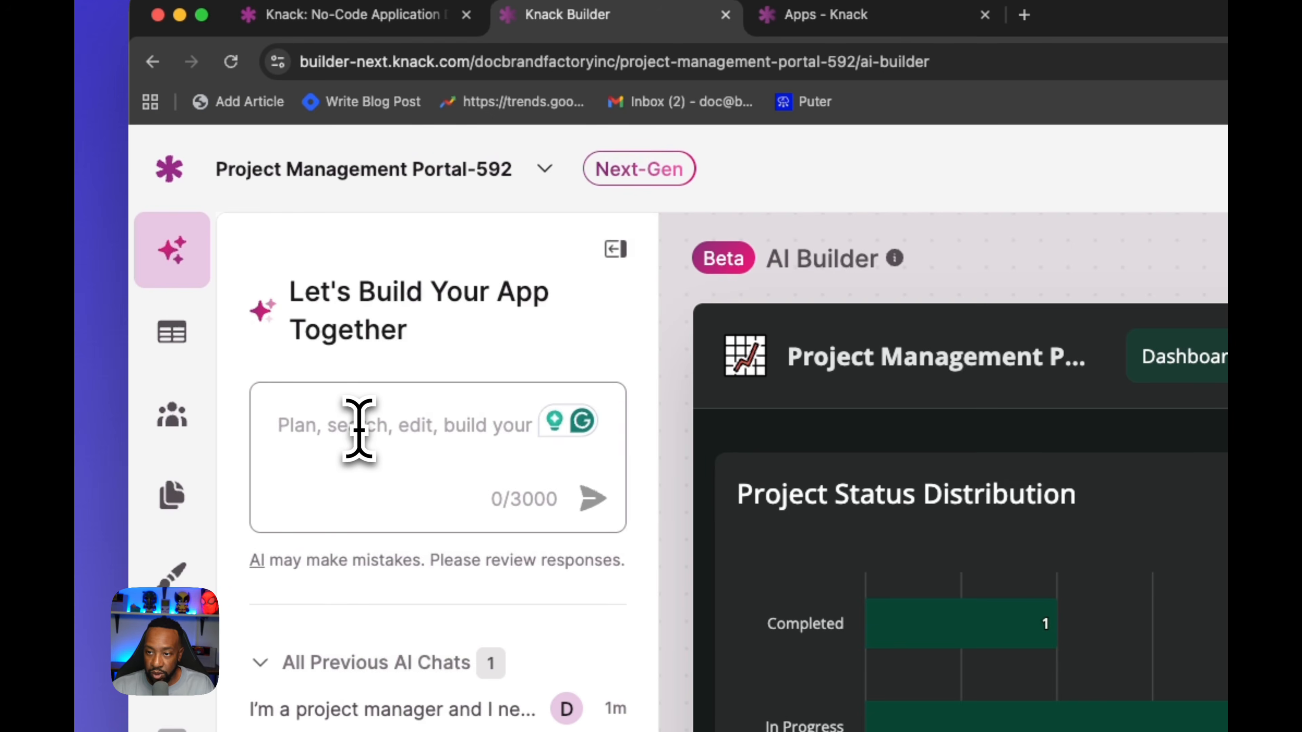
Step: Ask the AI Builder: in the form to add deliverables, I want to see the incident field displayed
{"action": "type", "text": "in the form to add deliverables, I want to see the incident field displayed."}
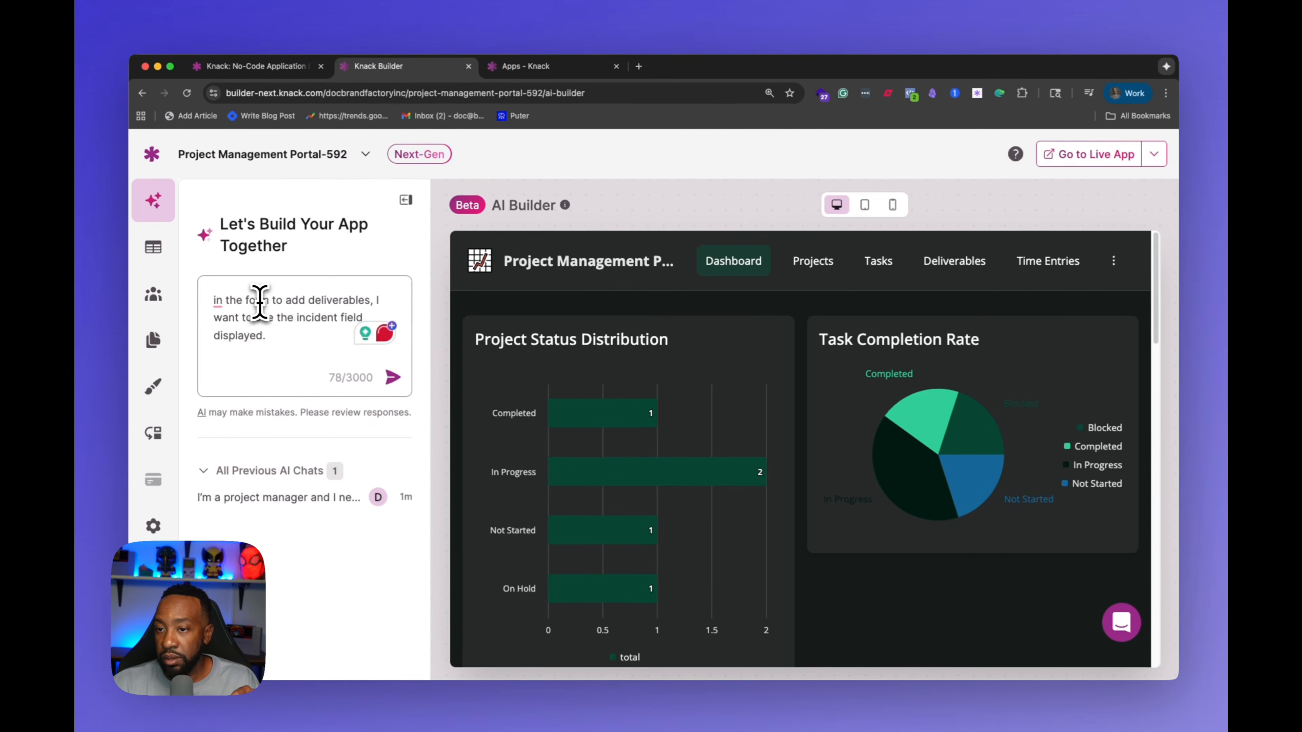
{"action": "key", "text": "Return"}
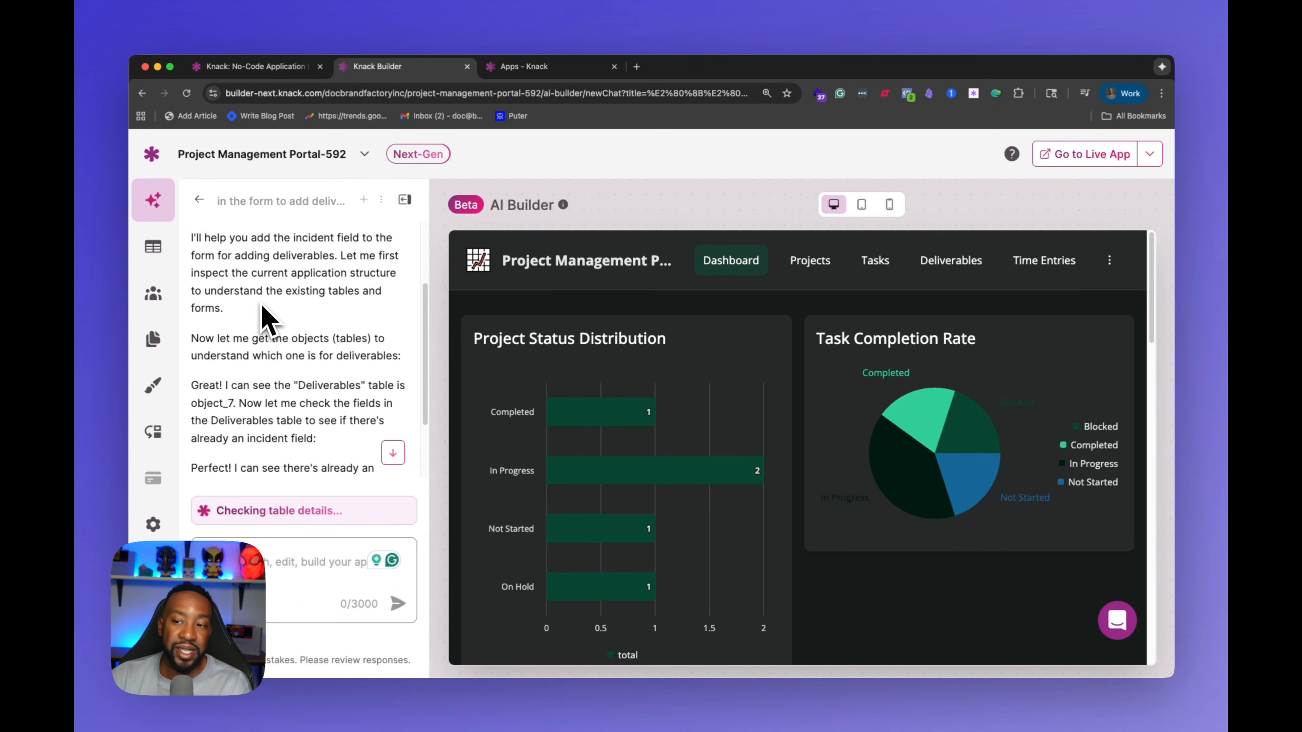
Step: Read the AI Builder's plan for adding the Incidents field to the Add Deliverable form
{"action": "left_click", "coordinate": [390, 451]}
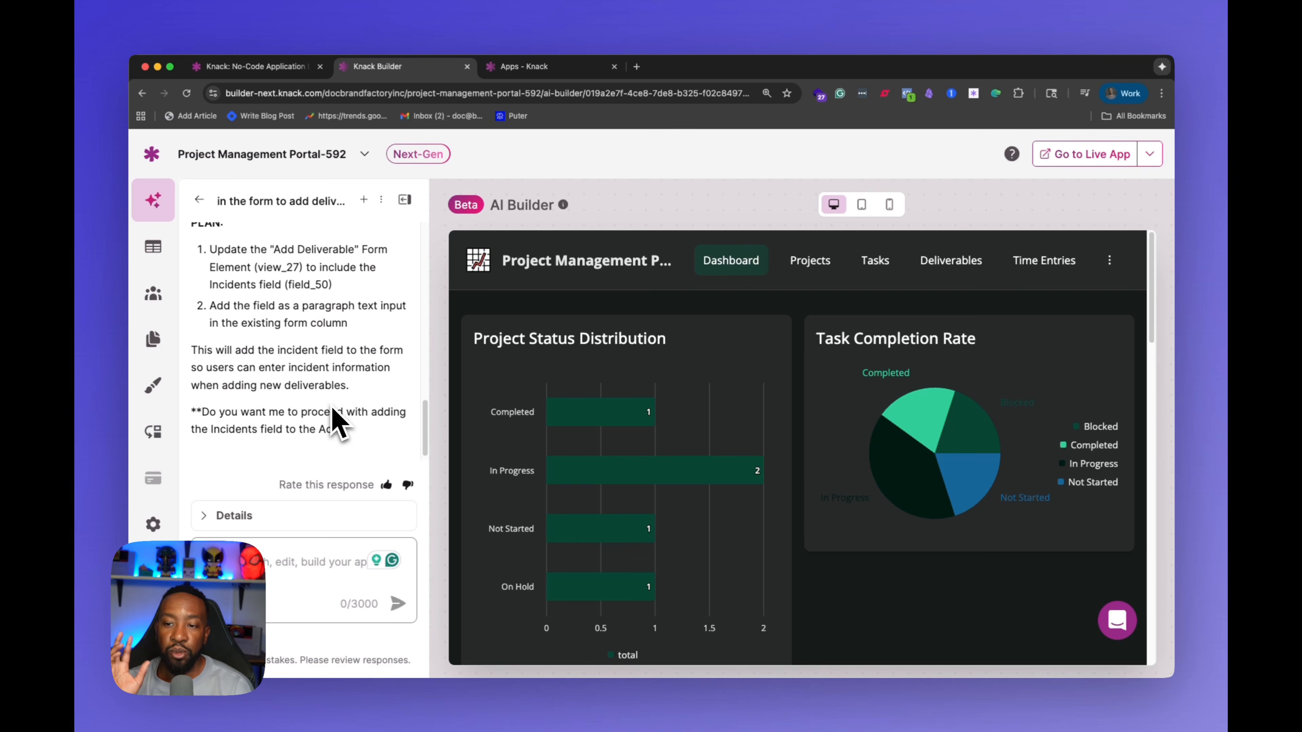
{"action": "scroll", "coordinate": [387, 378], "scroll_direction": "up", "scroll_amount": 3}
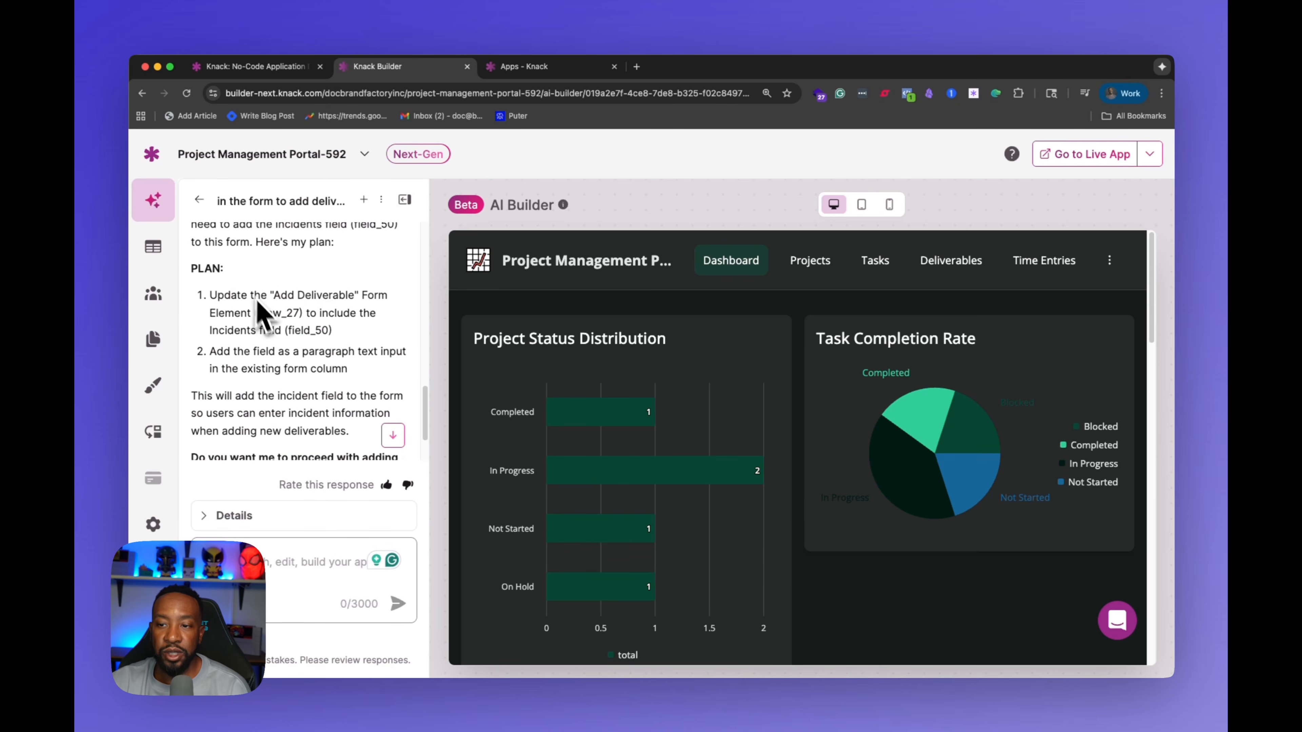
{"action": "scroll", "coordinate": [302, 308], "scroll_direction": "down", "scroll_amount": 3}
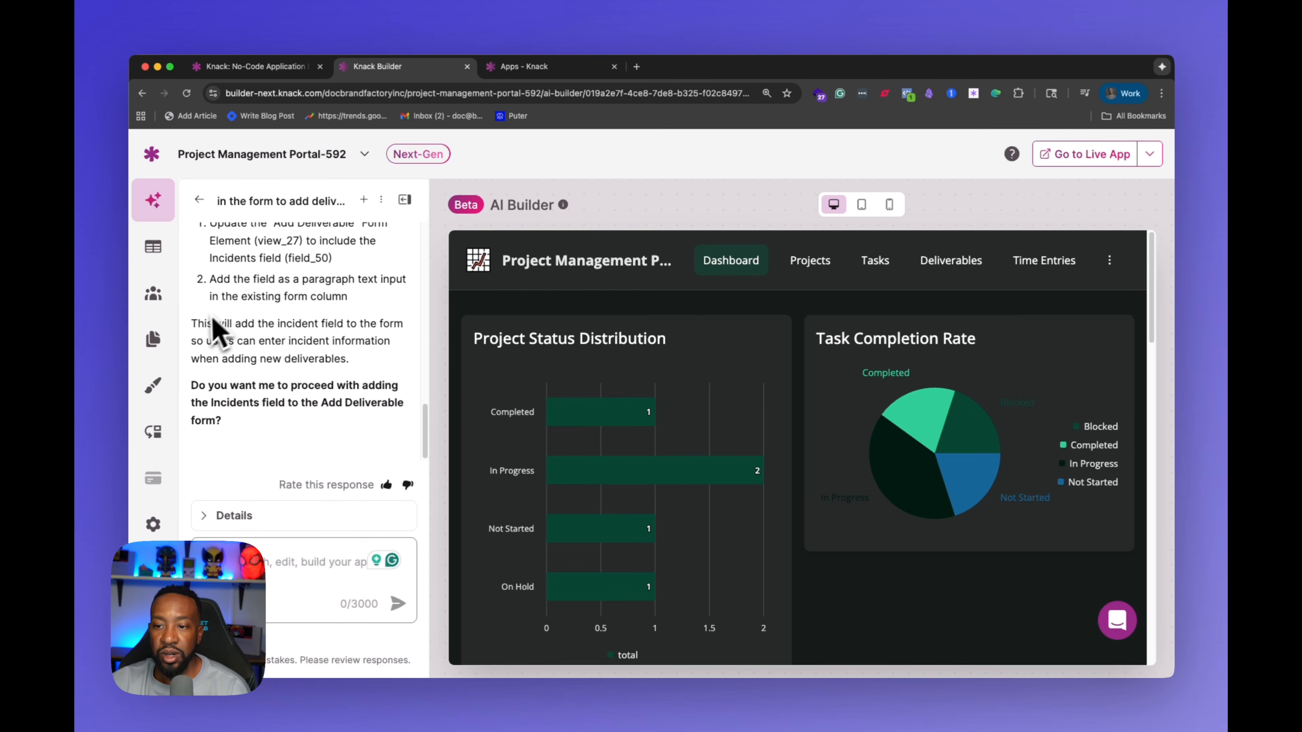
Step: Approve the plan so the Incidents field is added to the Add Deliverable form
{"action": "left_click", "coordinate": [279, 575]}
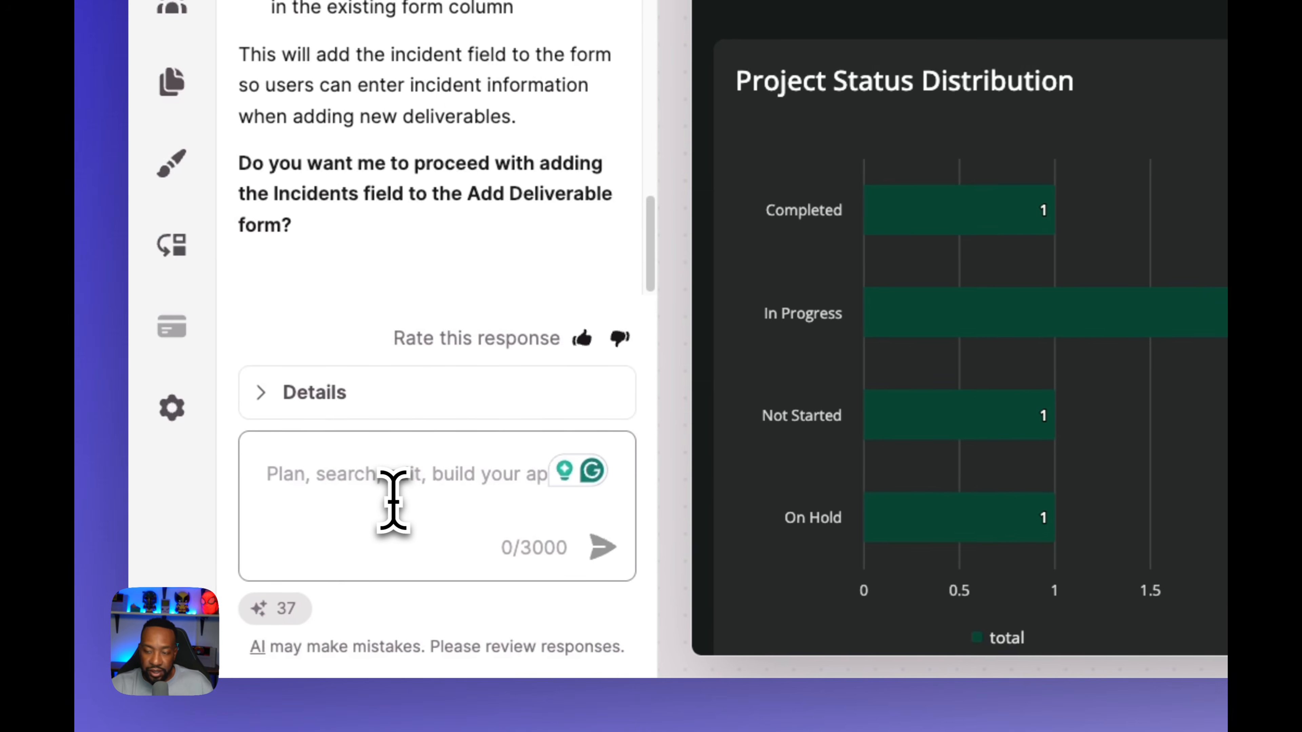
{"action": "key", "text": "Return"}
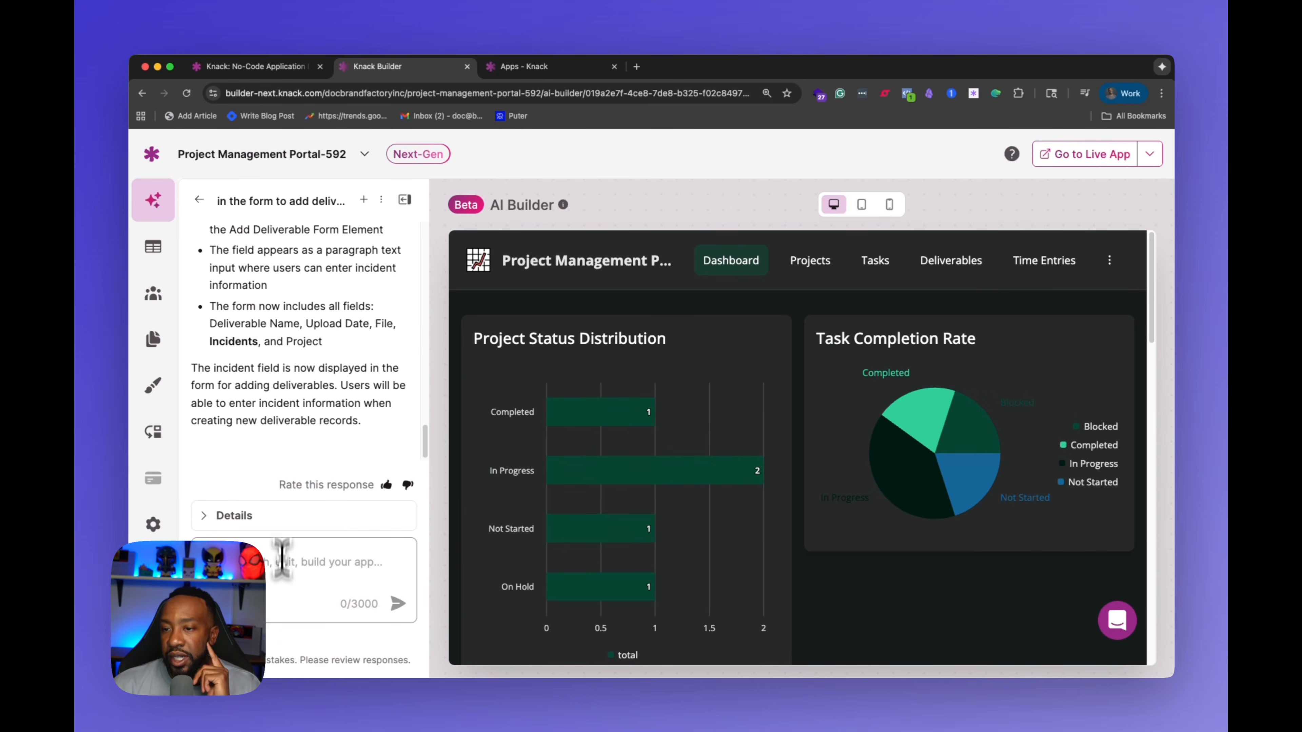
Step: Read the AI Builder's completion summary for the updated Add Deliverable form
{"action": "scroll", "coordinate": [307, 339], "scroll_direction": "up", "scroll_amount": 4}
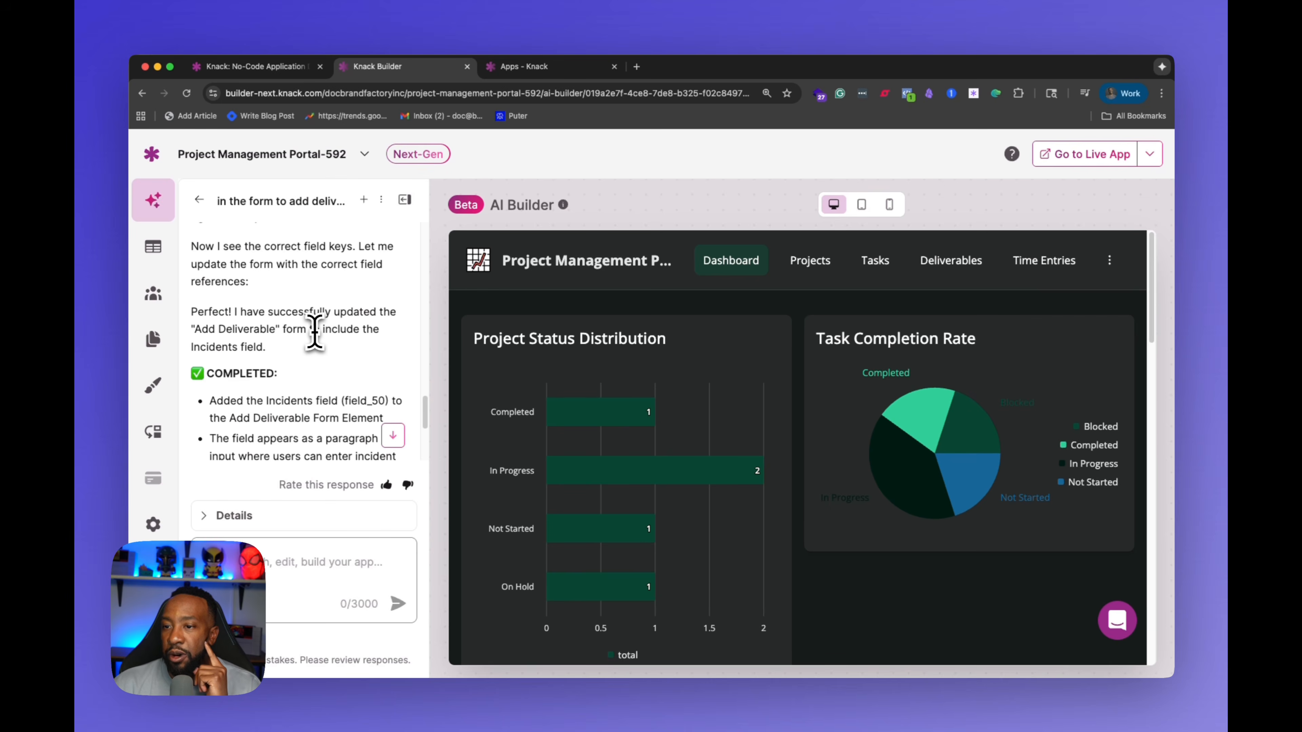
{"action": "scroll", "coordinate": [353, 330], "scroll_direction": "down", "scroll_amount": 1}
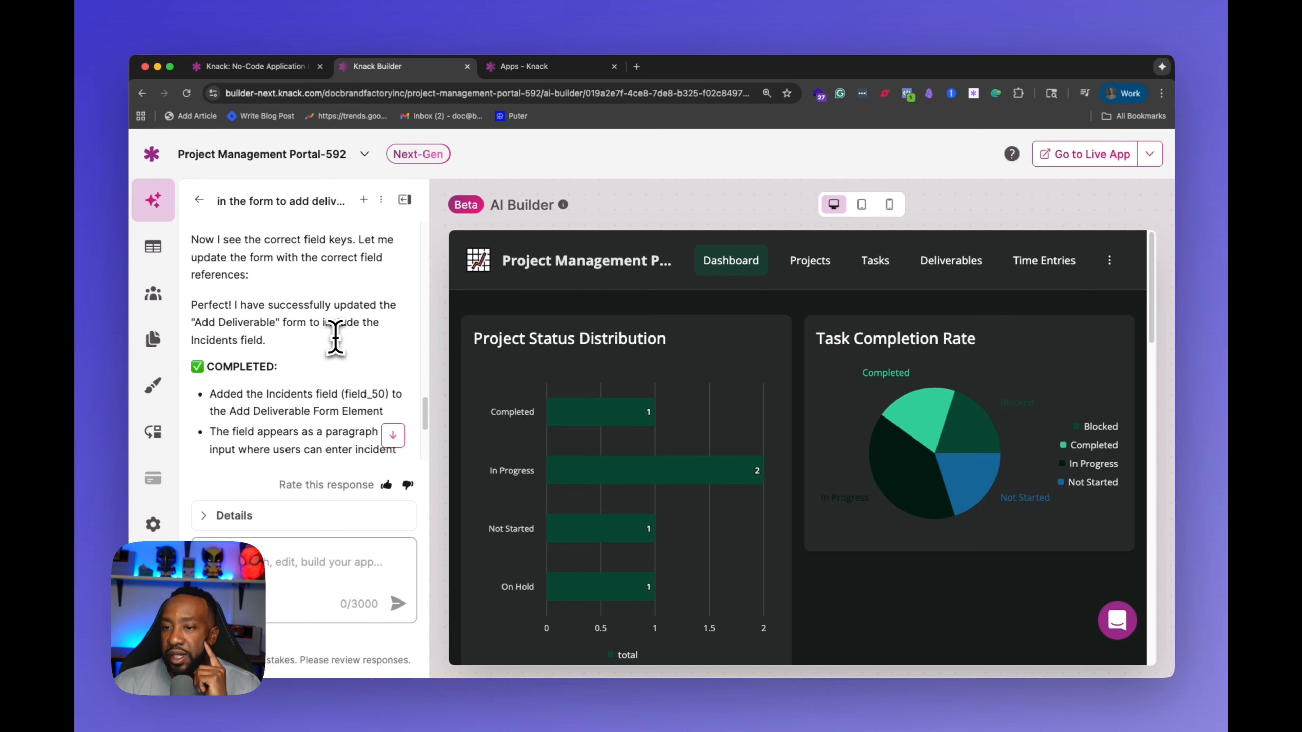
{"action": "scroll", "coordinate": [339, 331], "scroll_direction": "down", "scroll_amount": 5}
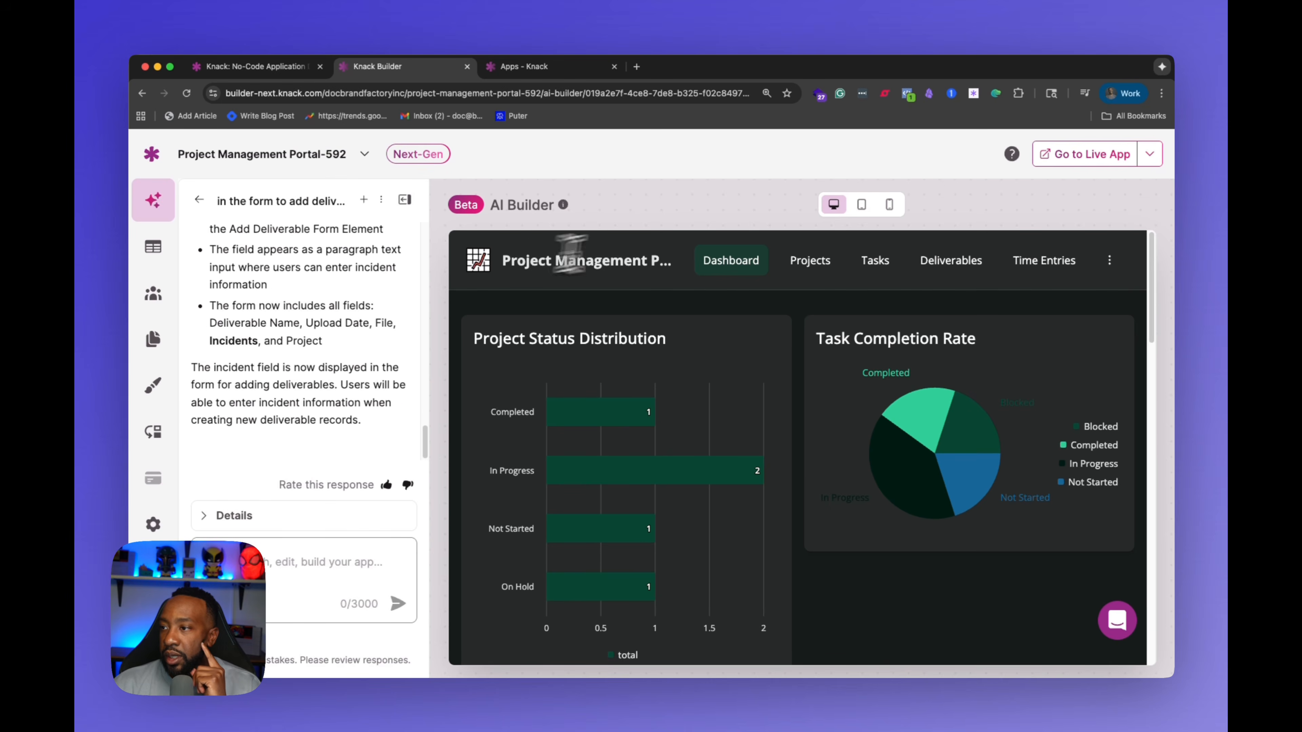
Step: Preview the Add Deliverable form in the builder's Deliverables page to check the new Incidents field, then close it
{"action": "left_click", "coordinate": [953, 261]}
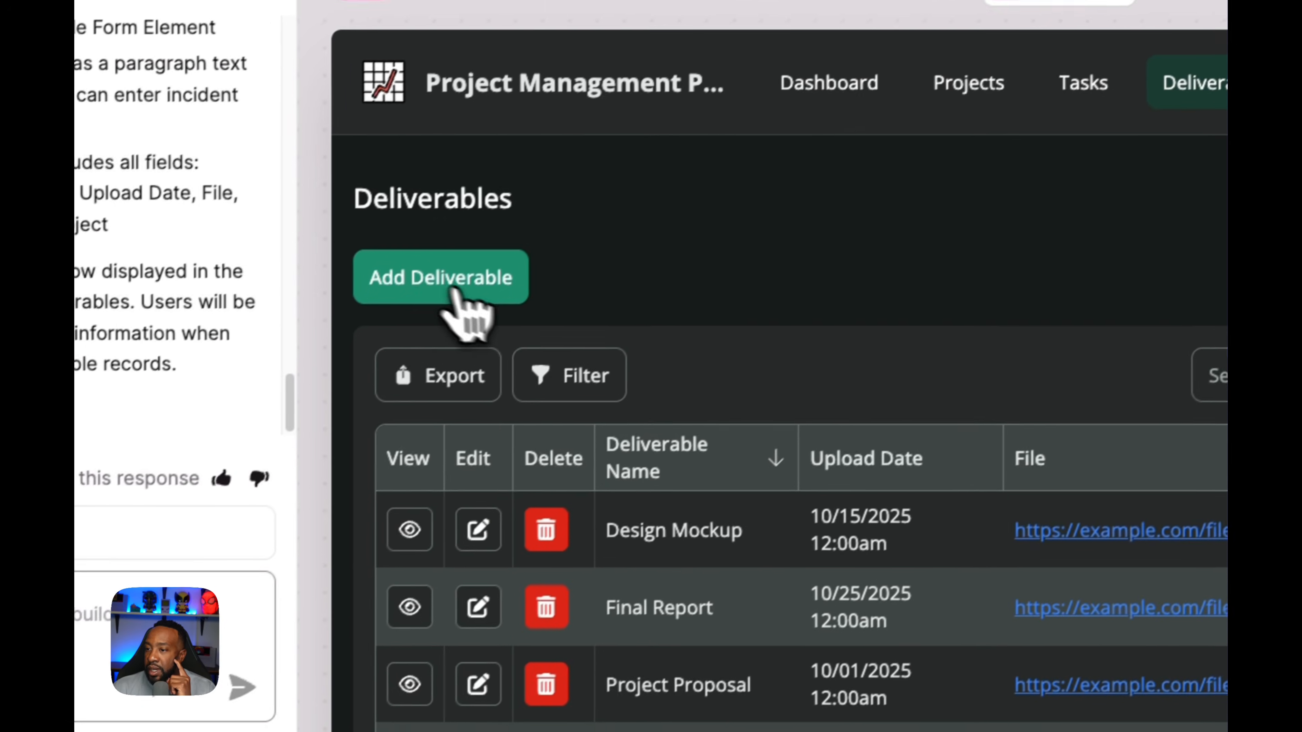
{"action": "left_click", "coordinate": [433, 275]}
{"action": "scroll", "coordinate": [872, 393], "scroll_direction": "down", "scroll_amount": 2}
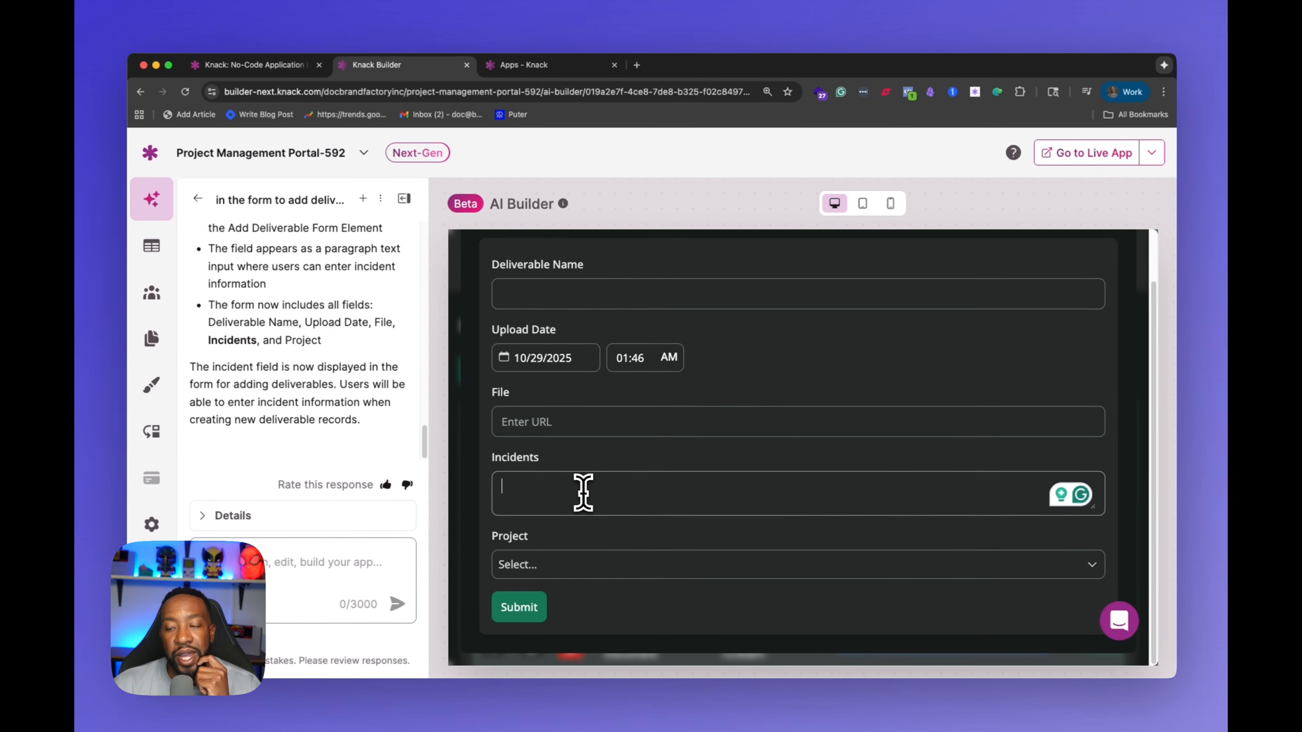
{"action": "scroll", "coordinate": [612, 493], "scroll_direction": "up", "scroll_amount": 2}
{"action": "scroll", "coordinate": [585, 496], "scroll_direction": "up", "scroll_amount": 1}
{"action": "left_click", "coordinate": [564, 351]}
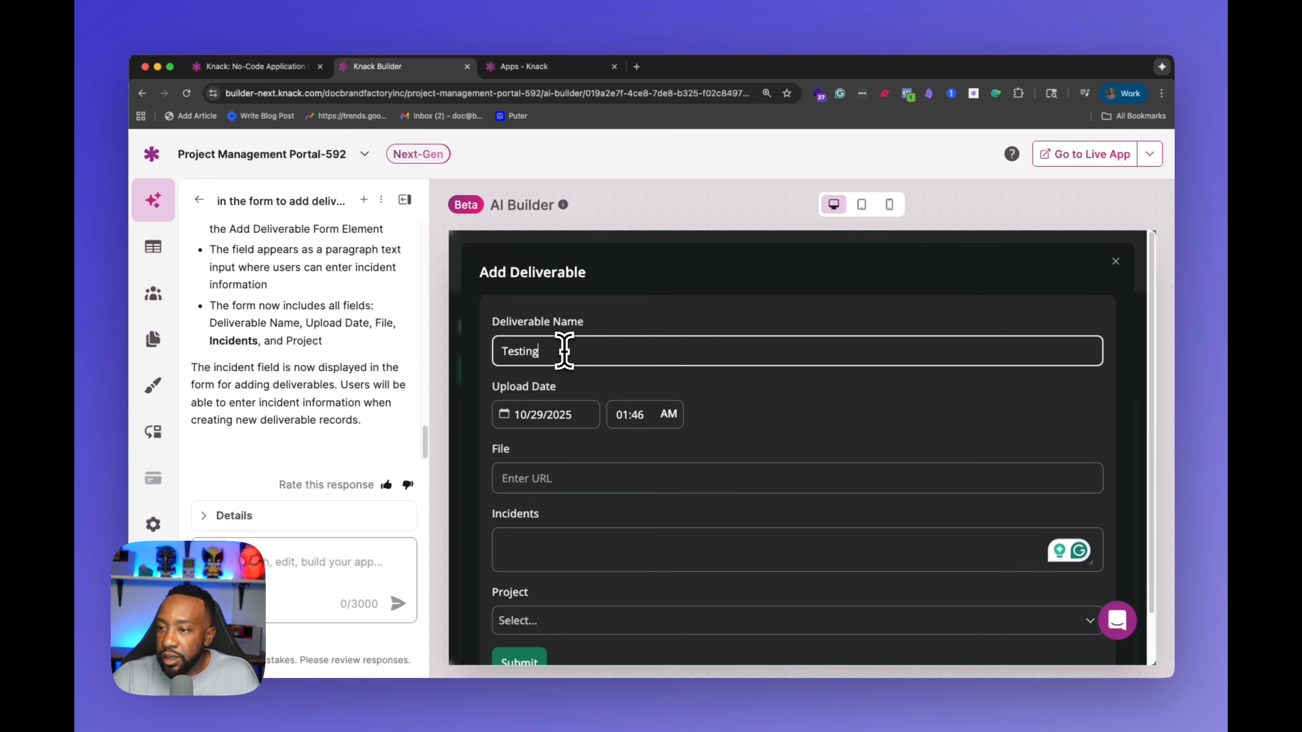
{"action": "scroll", "coordinate": [585, 390], "scroll_direction": "down", "scroll_amount": 3}
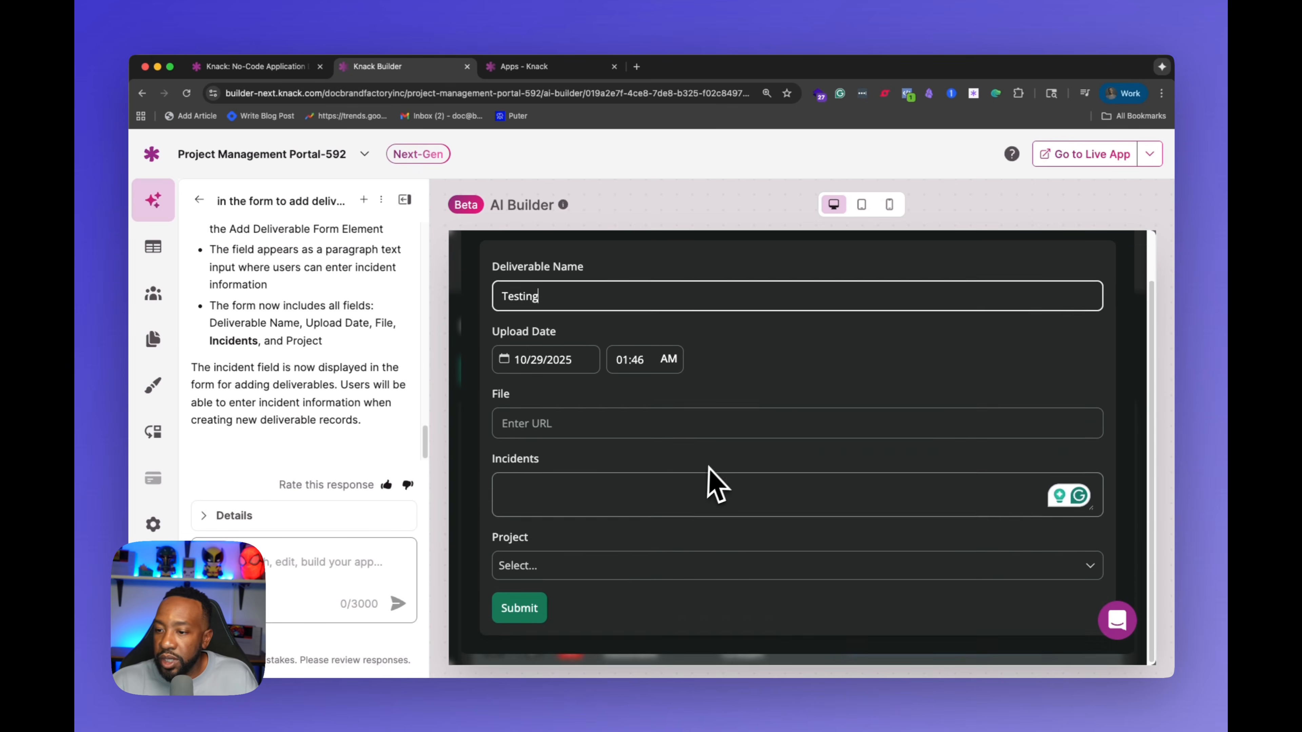
{"action": "scroll", "coordinate": [718, 416], "scroll_direction": "up", "scroll_amount": 3}
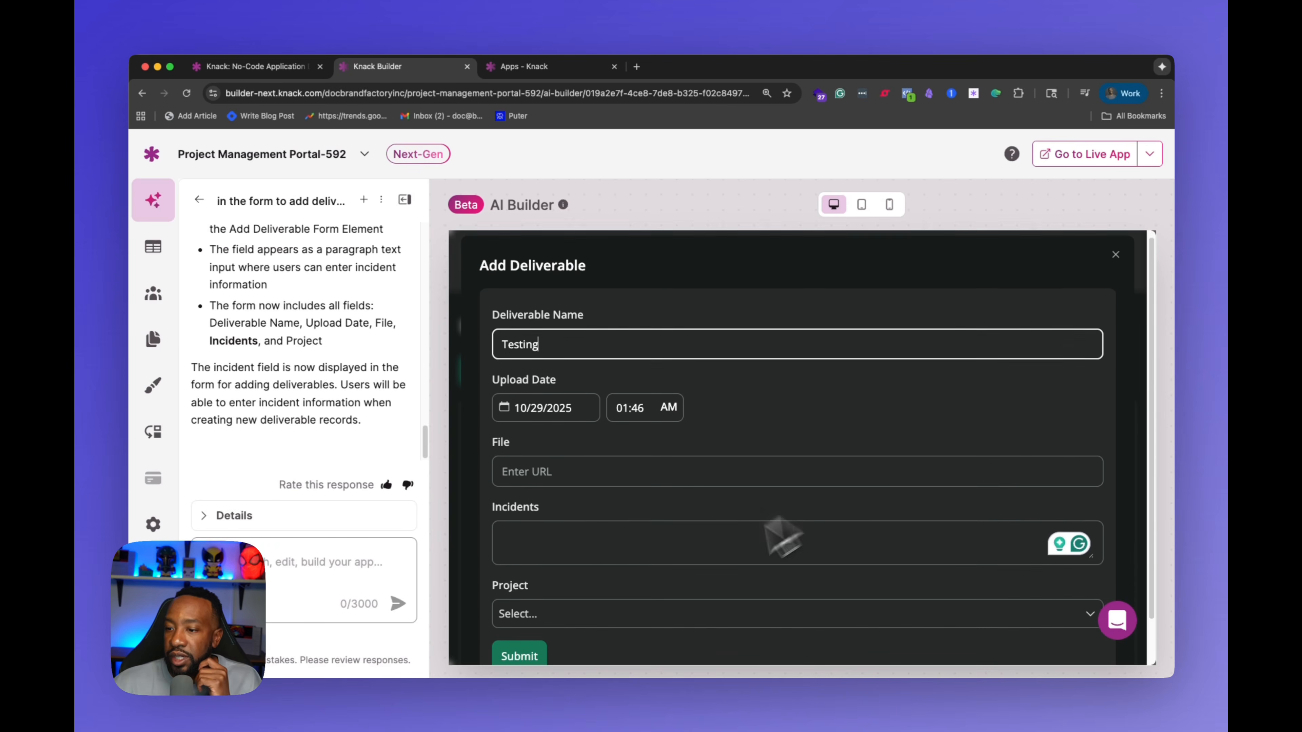
{"action": "scroll", "coordinate": [618, 500], "scroll_direction": "down", "scroll_amount": 3}
{"action": "left_click", "coordinate": [618, 495]}
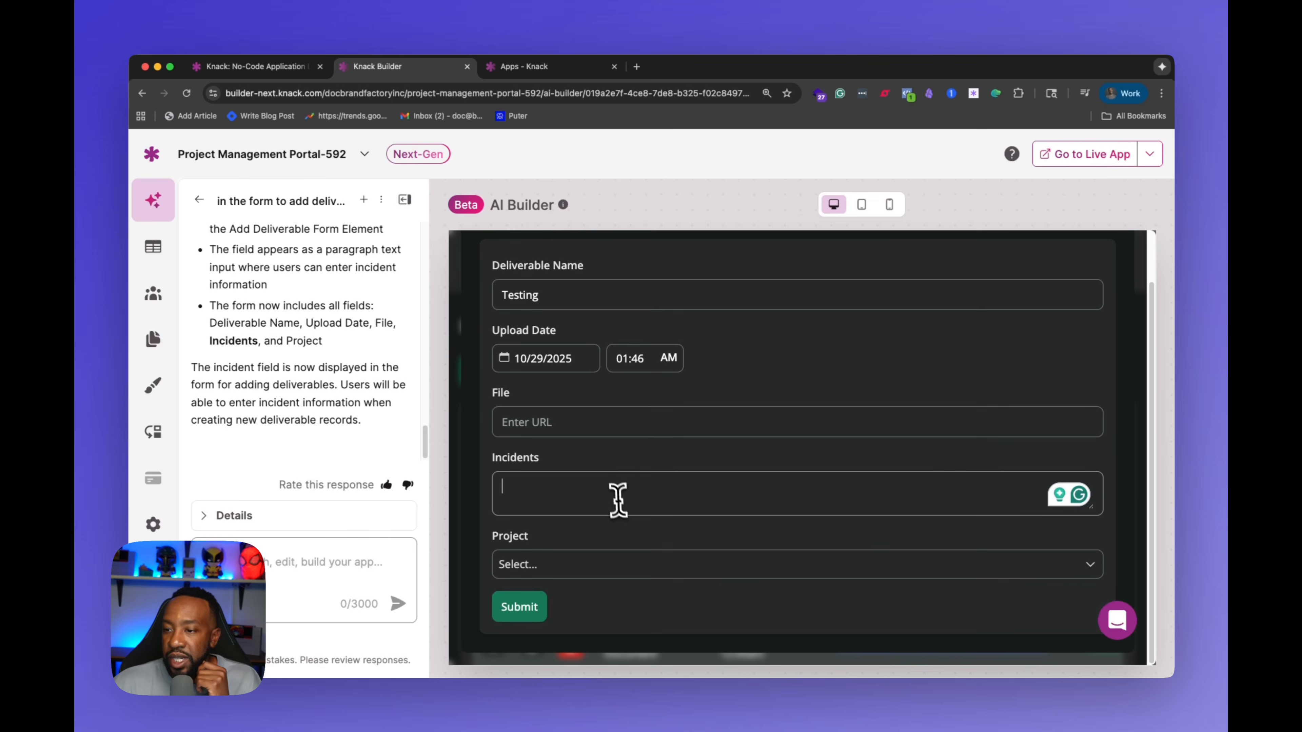
{"action": "scroll", "coordinate": [1067, 283], "scroll_direction": "up", "scroll_amount": 3}
{"action": "left_click", "coordinate": [1115, 263]}
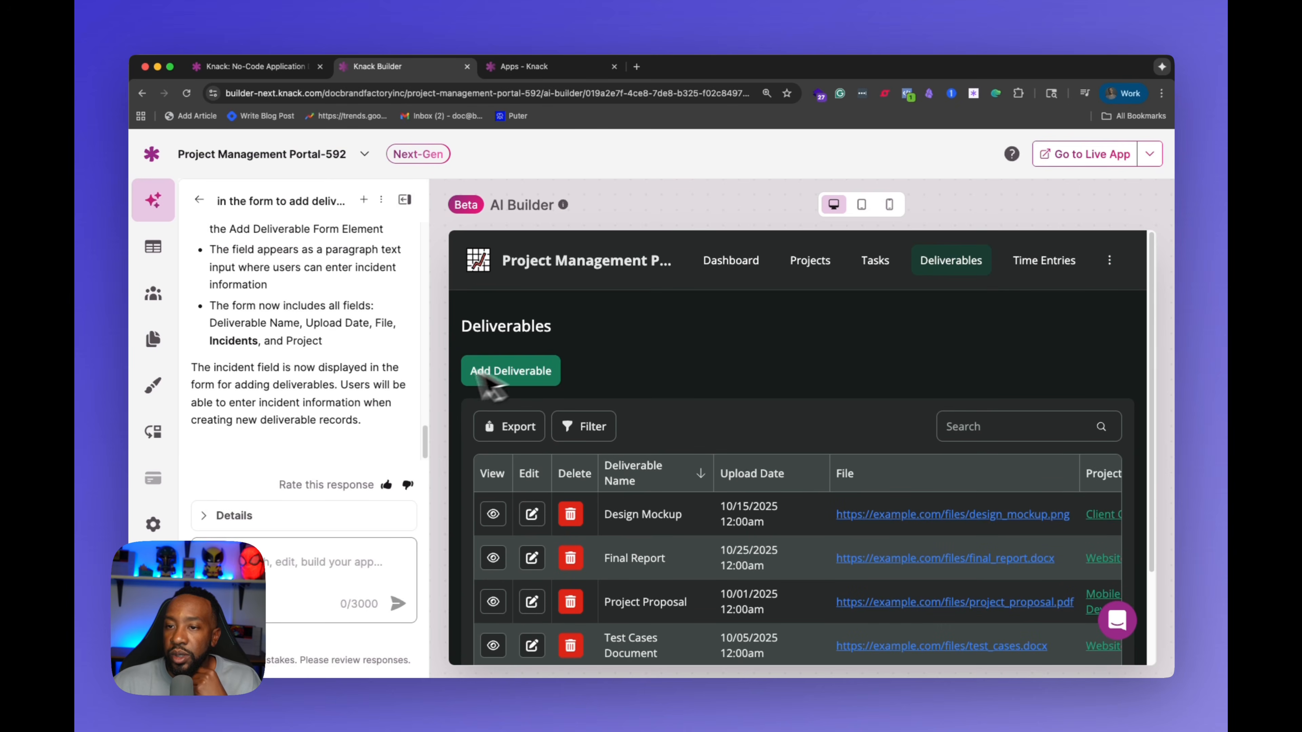
Step: In the live app, submit a deliverable named Testing 123 with incidents "Testing field" and project Data Migration, then close the form
{"action": "left_click", "coordinate": [1051, 163]}
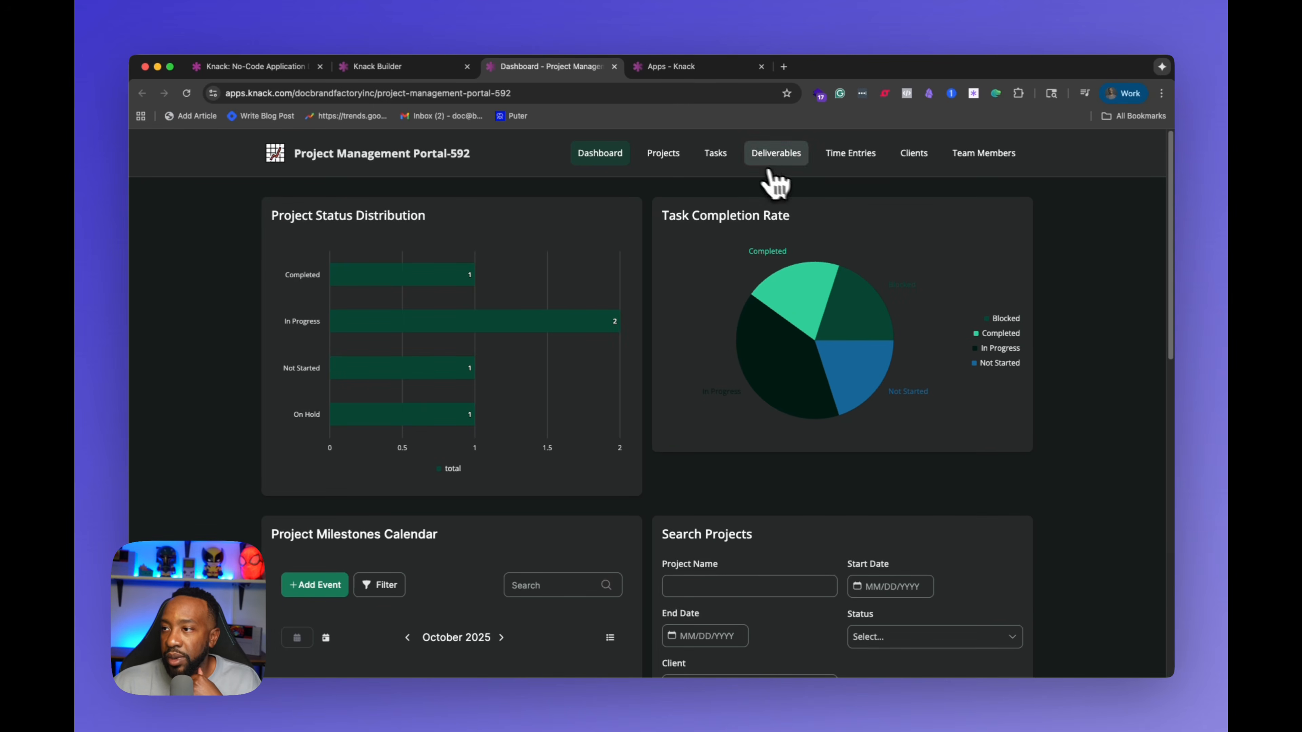
{"action": "left_click", "coordinate": [775, 157]}
{"action": "left_click", "coordinate": [330, 245]}
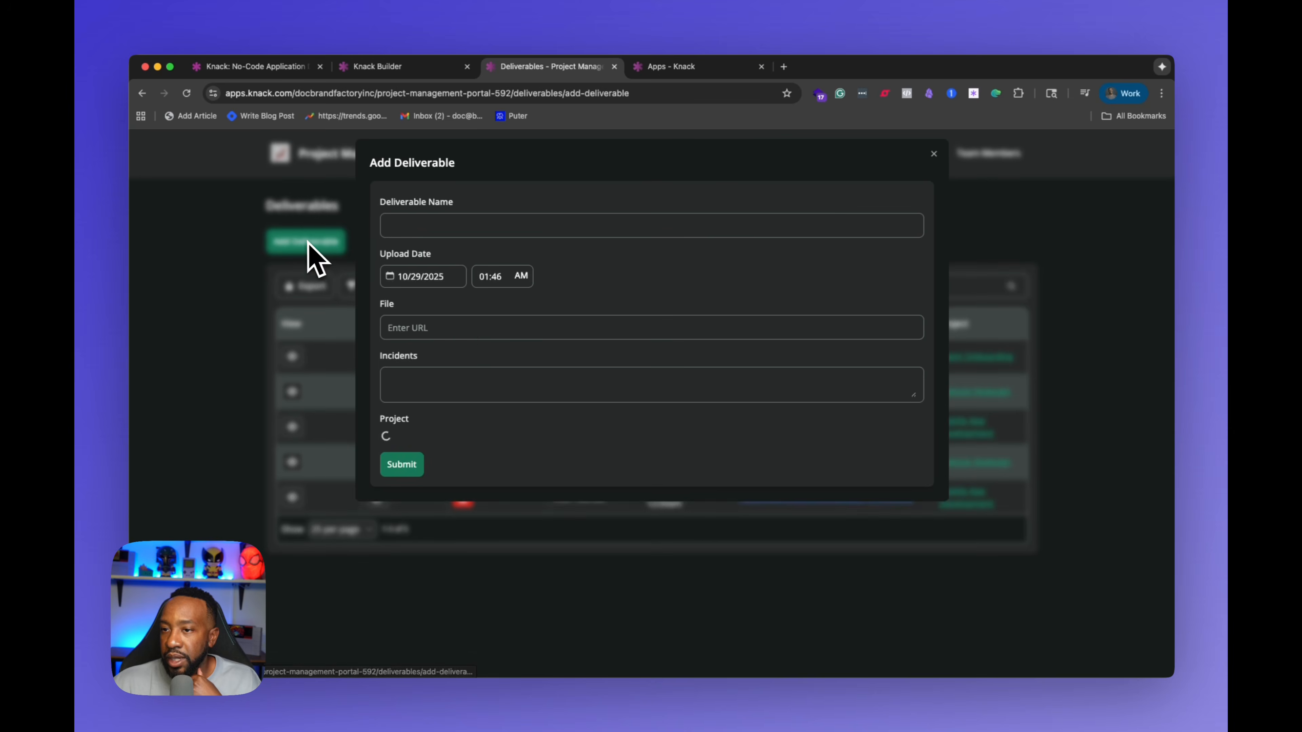
{"action": "left_click", "coordinate": [494, 224]}
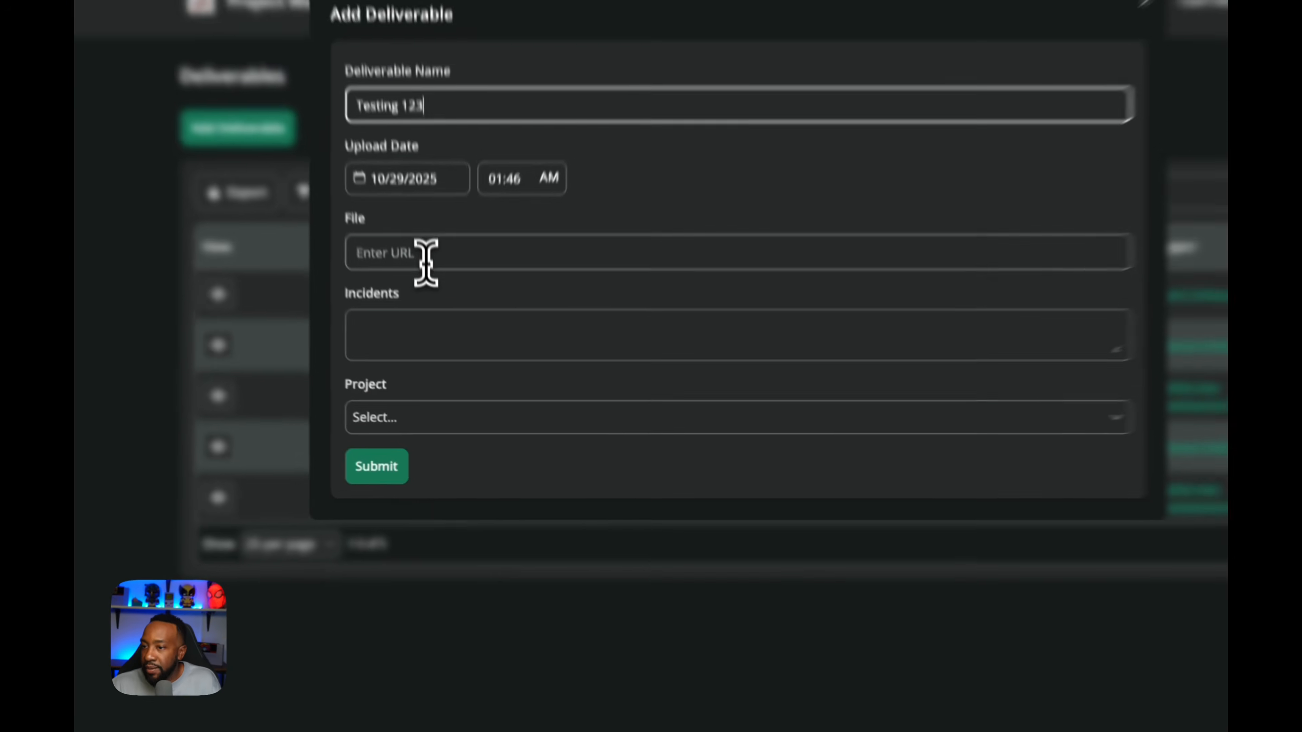
{"action": "left_click", "coordinate": [435, 377]}
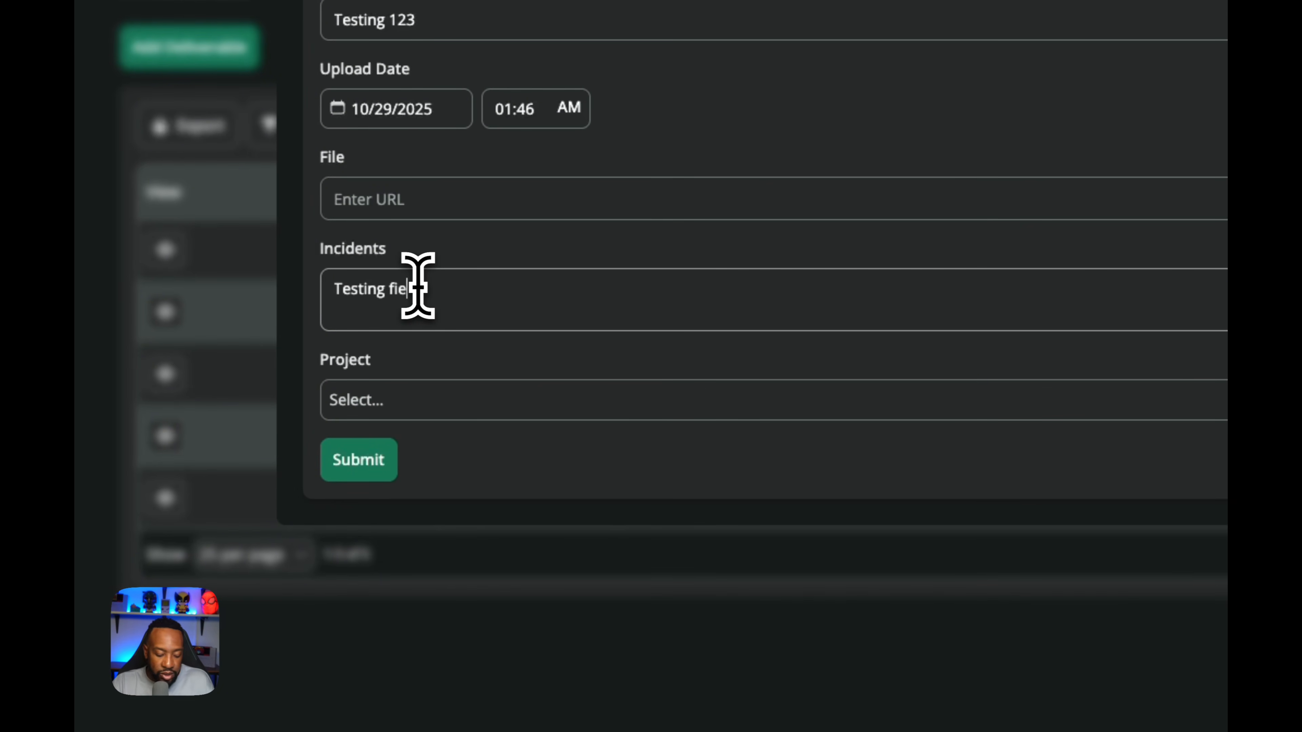
{"action": "type", "text": "Testing field"}
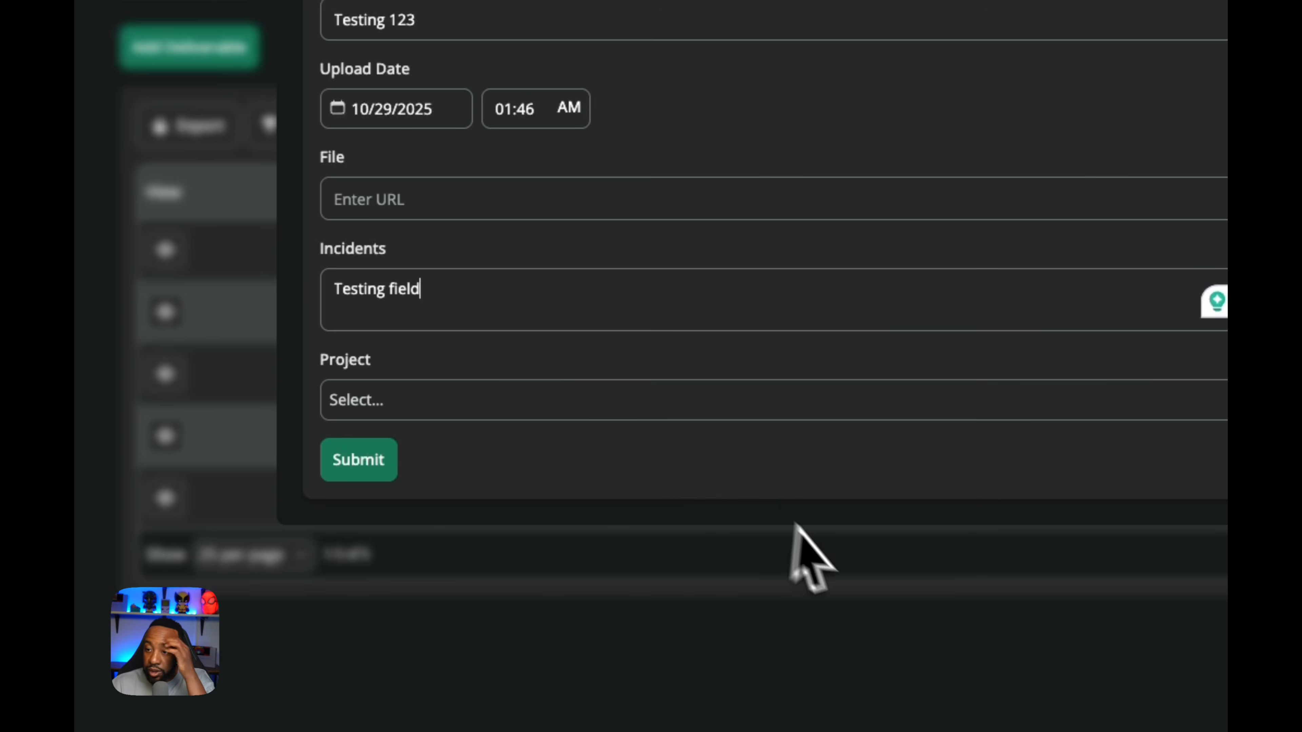
{"action": "left_click", "coordinate": [769, 411]}
{"action": "left_click", "coordinate": [671, 536]}
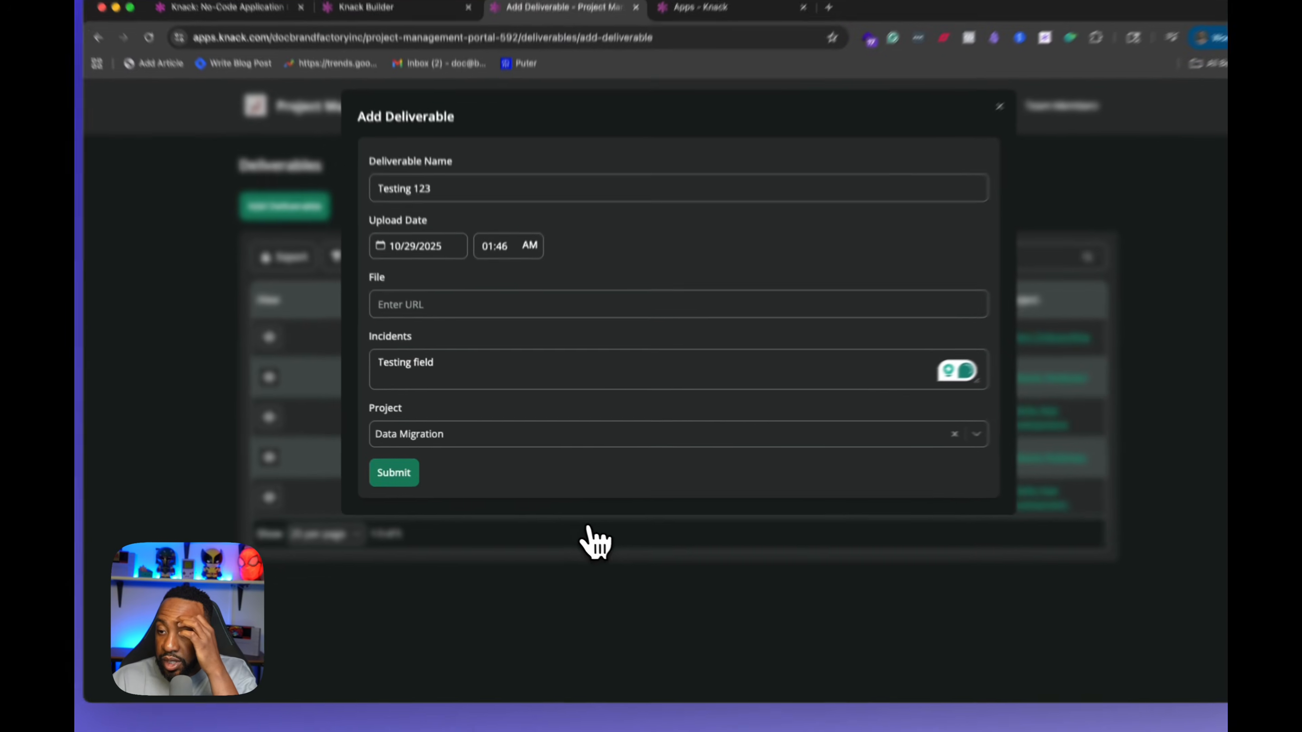
{"action": "left_click", "coordinate": [412, 476]}
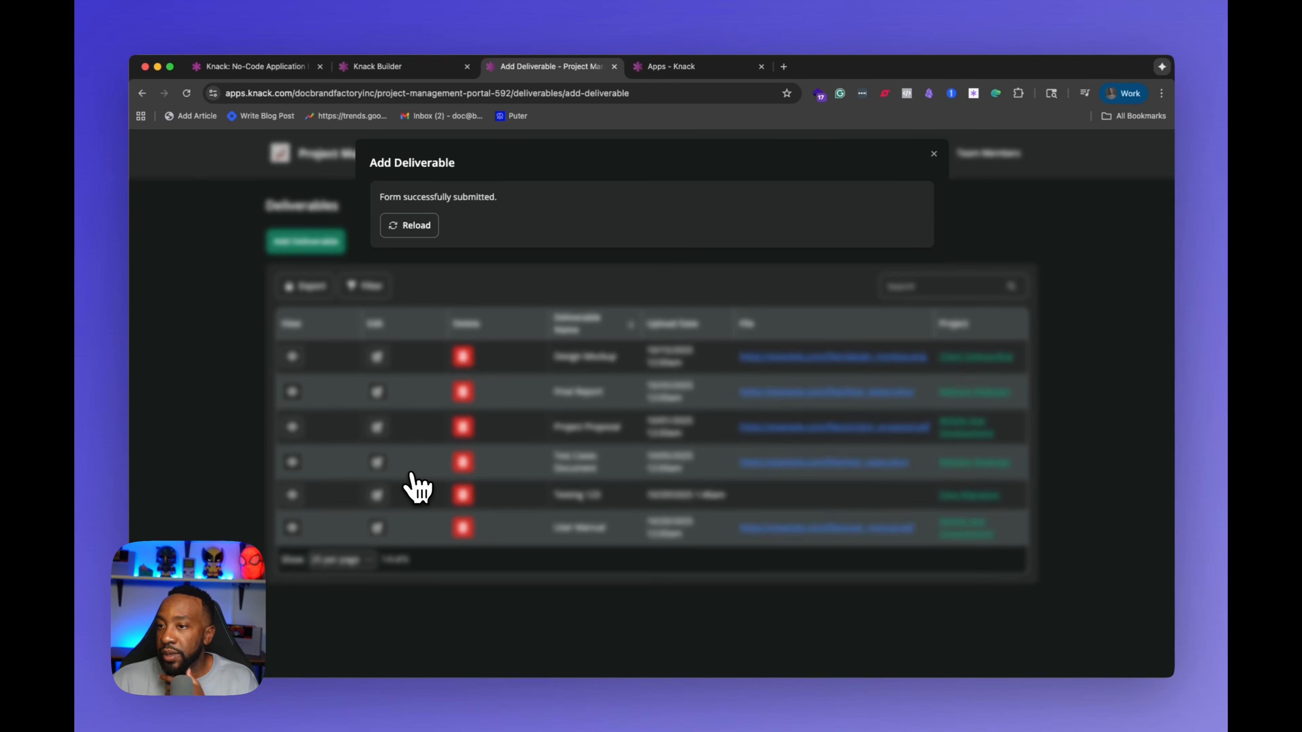
{"action": "left_click", "coordinate": [416, 225]}
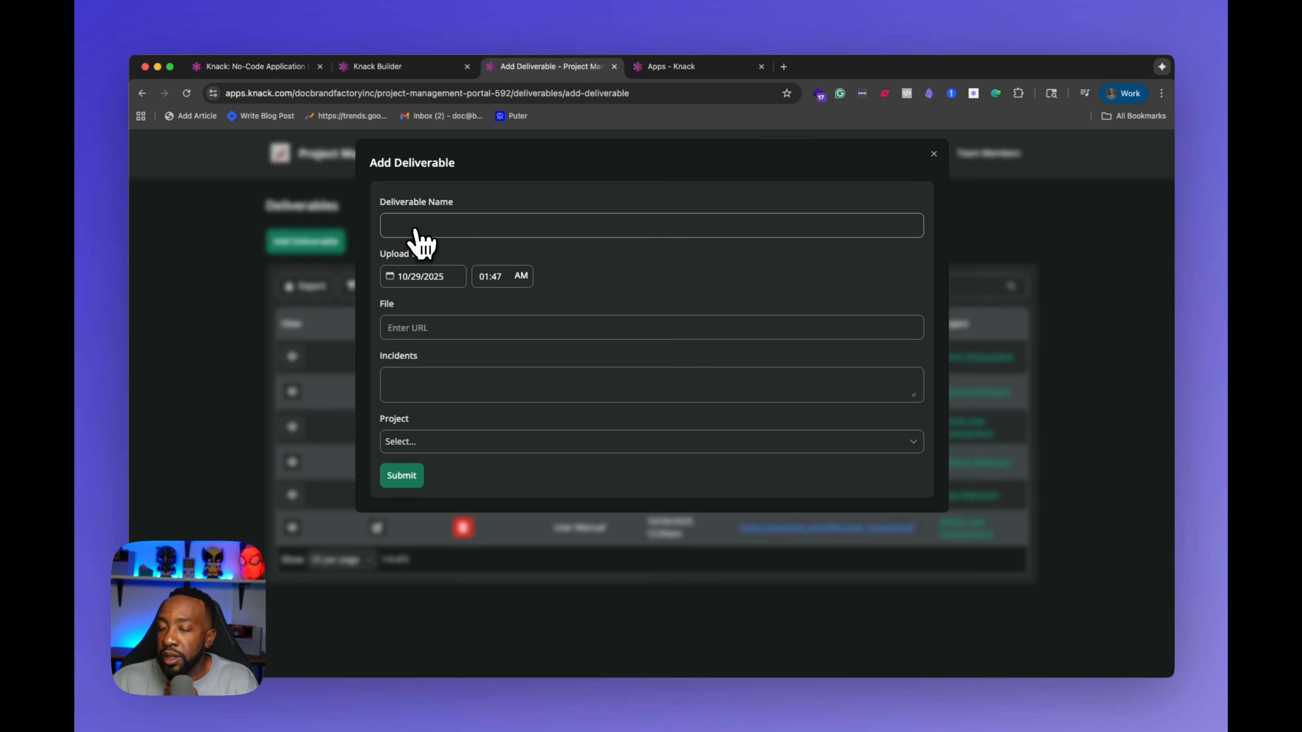
{"action": "left_click", "coordinate": [934, 154]}
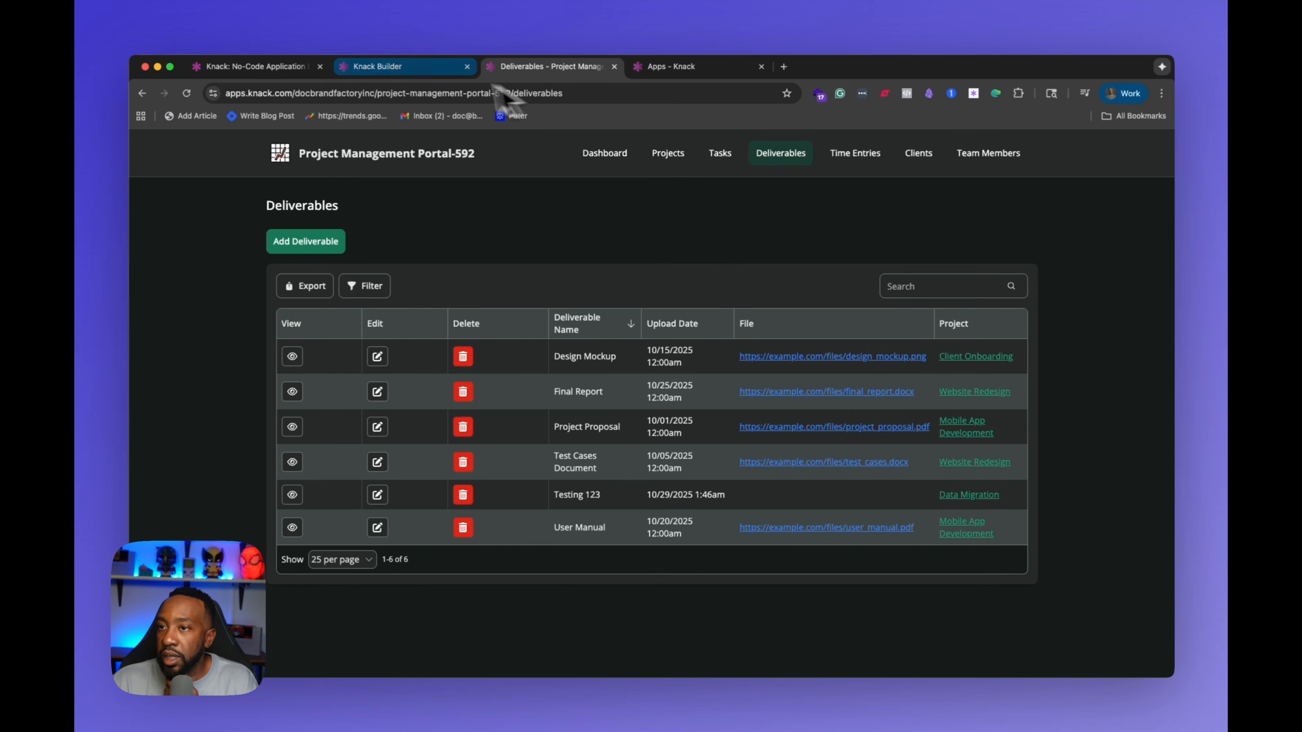
Step: Check the Testing 123 record's Incidents value in the Deliverables table, then return to the AI Builder
{"action": "left_click", "coordinate": [410, 69]}
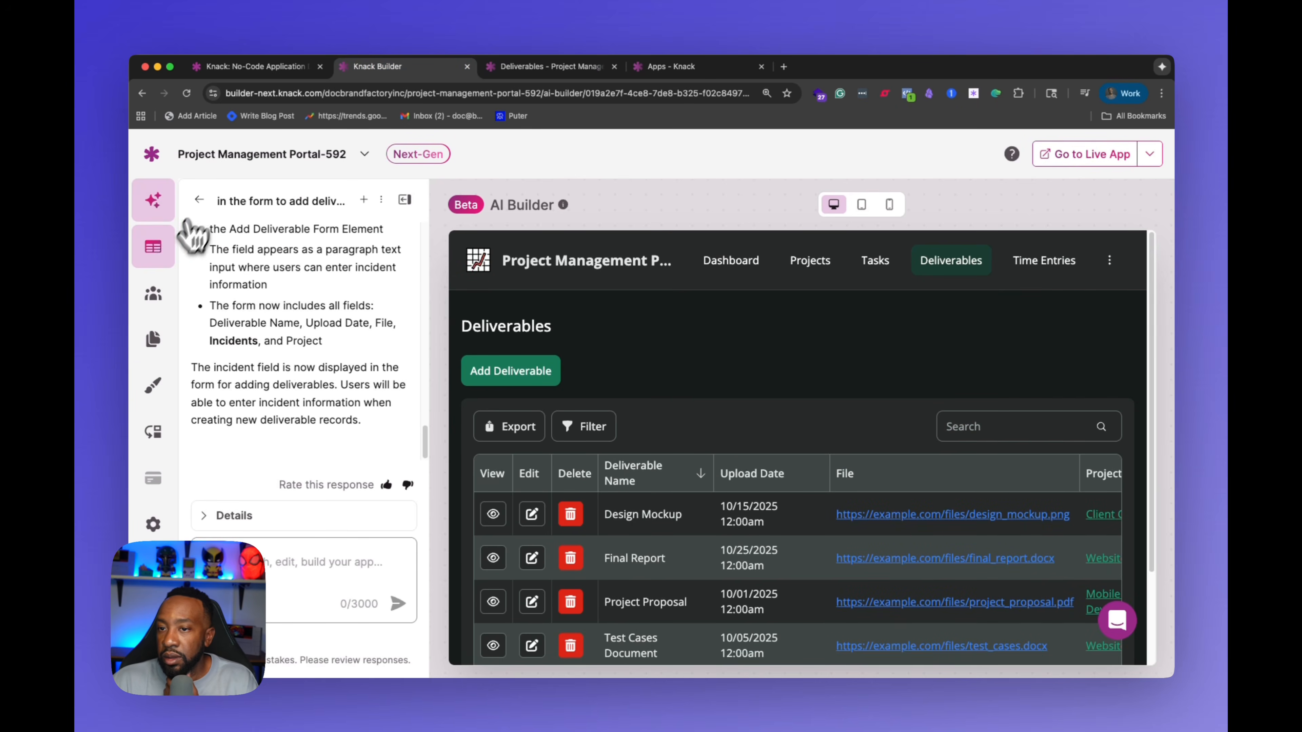
{"action": "left_click", "coordinate": [156, 249]}
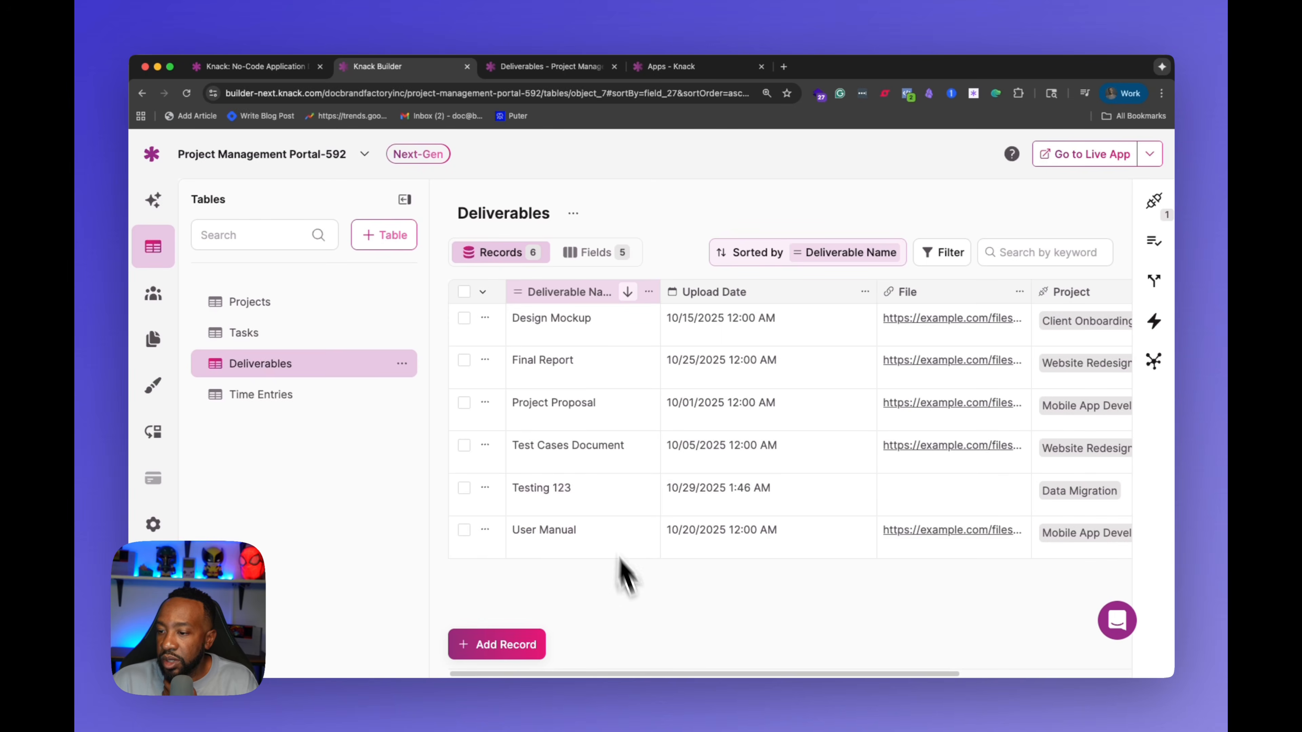
{"action": "left_click_drag", "start_coordinate": [654, 675], "coordinate": [937, 654]}
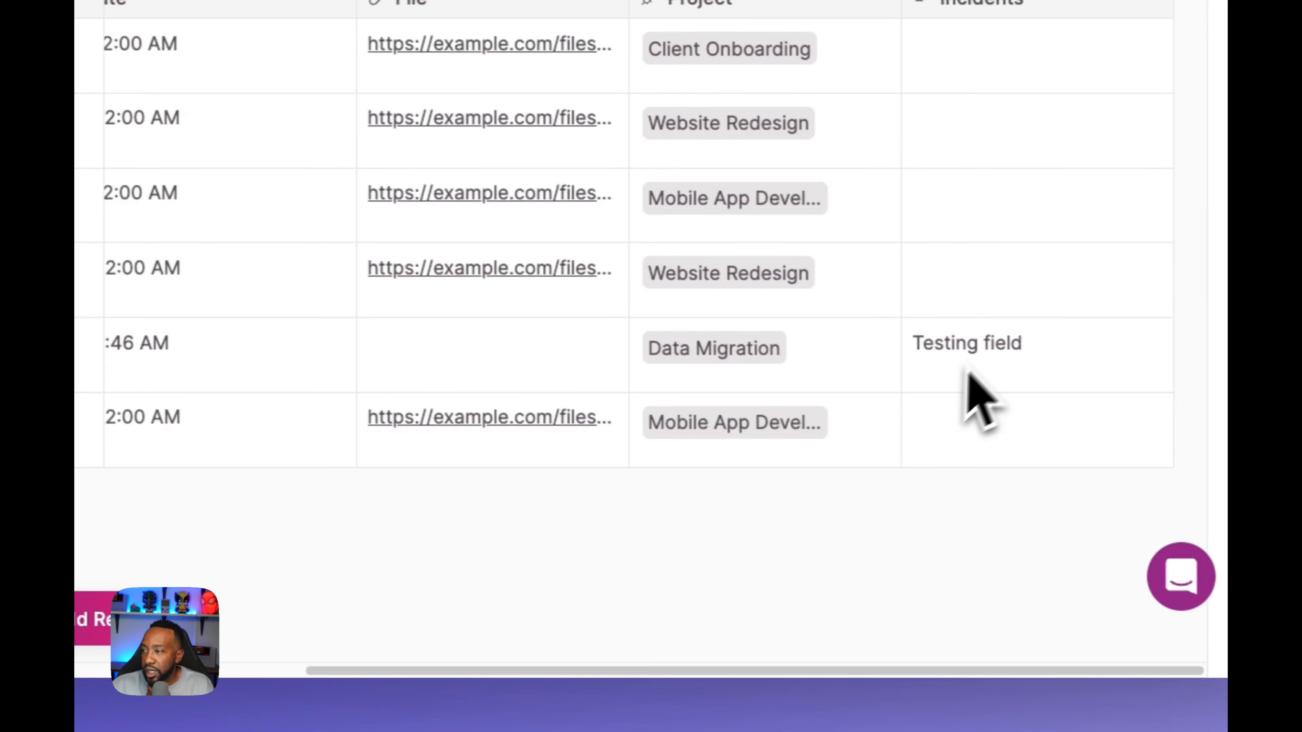
{"action": "left_click_drag", "start_coordinate": [694, 672], "coordinate": [510, 676]}
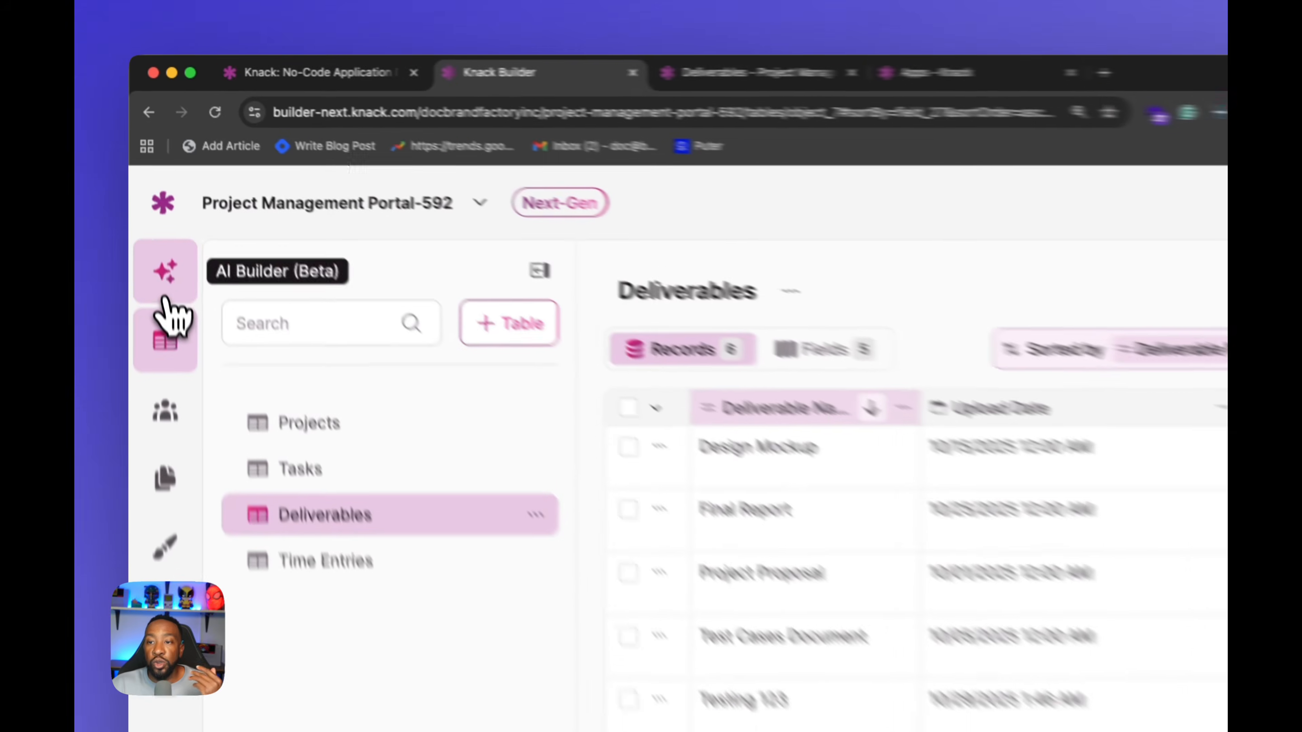
{"action": "left_click", "coordinate": [153, 209]}
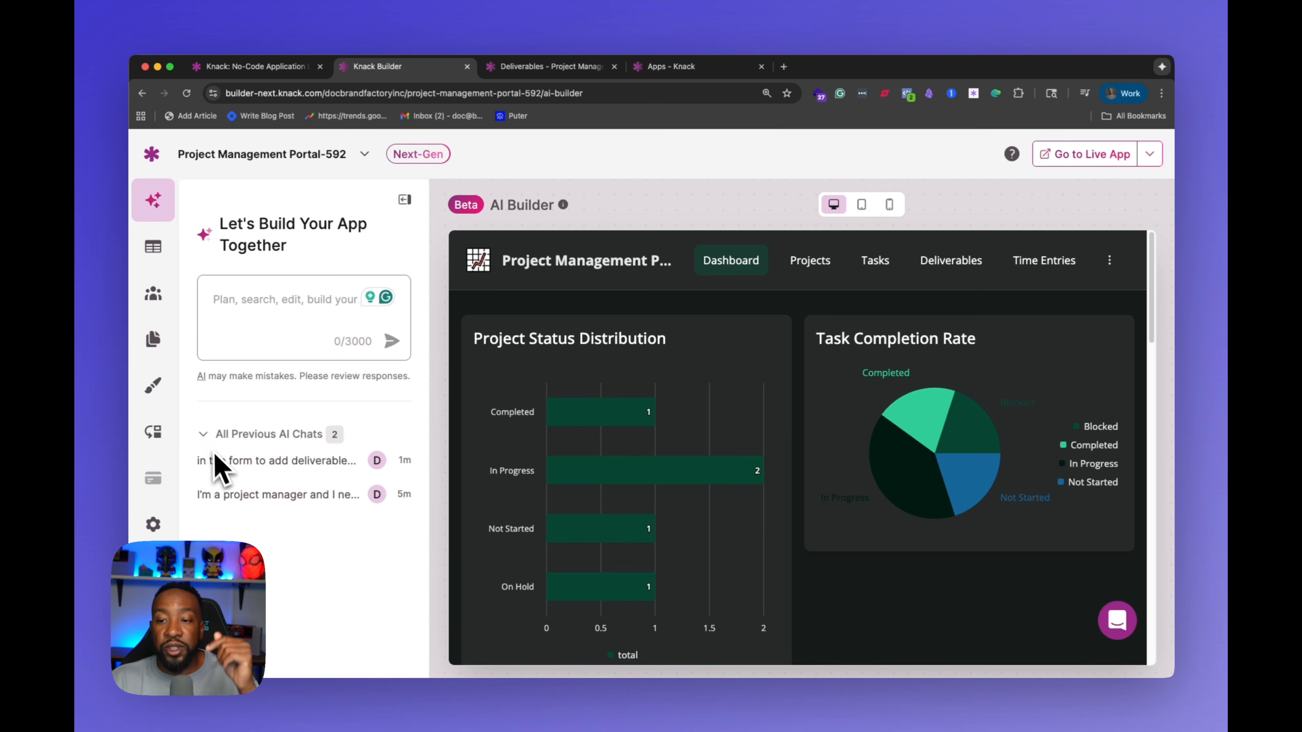
Step: Browse the list of previous AI chats and open the earlier project-manager chat before returning
{"action": "left_click", "coordinate": [208, 437]}
{"action": "left_click", "coordinate": [207, 437]}
{"action": "left_click", "coordinate": [237, 505]}
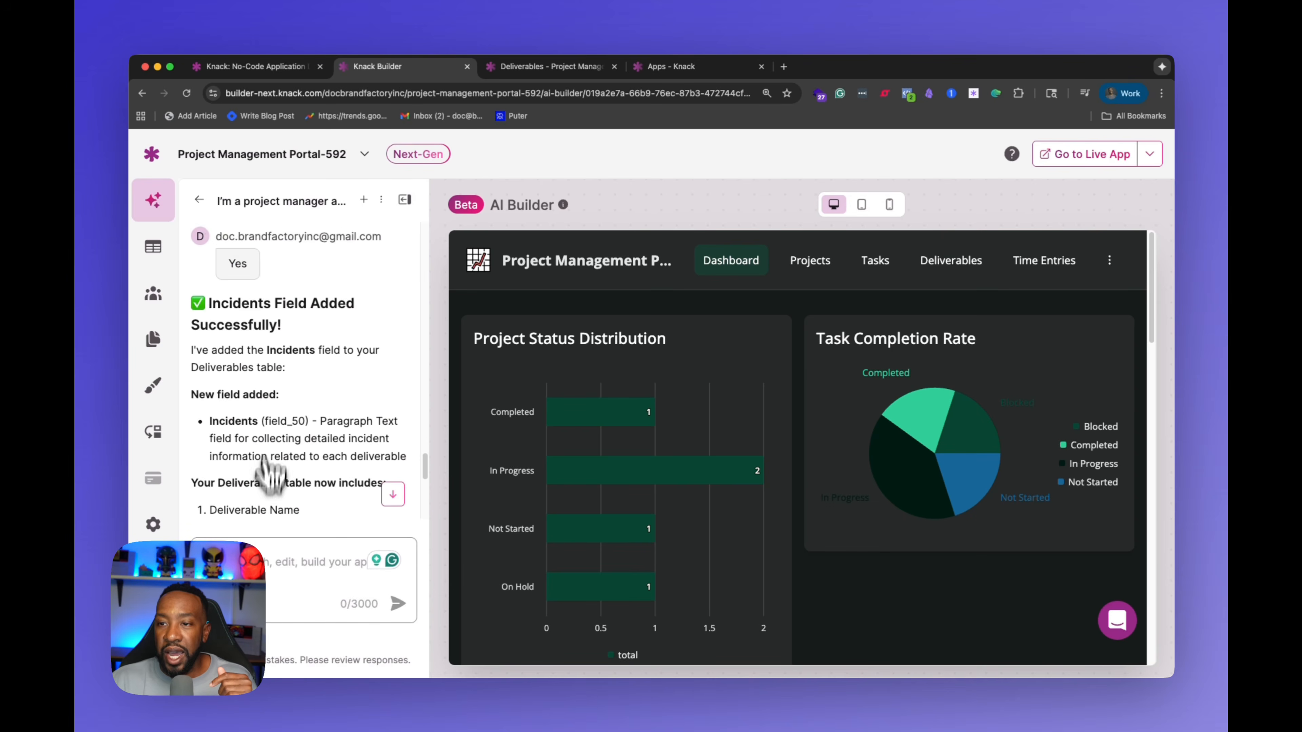
{"action": "left_click", "coordinate": [200, 200]}
{"action": "left_click", "coordinate": [309, 337]}
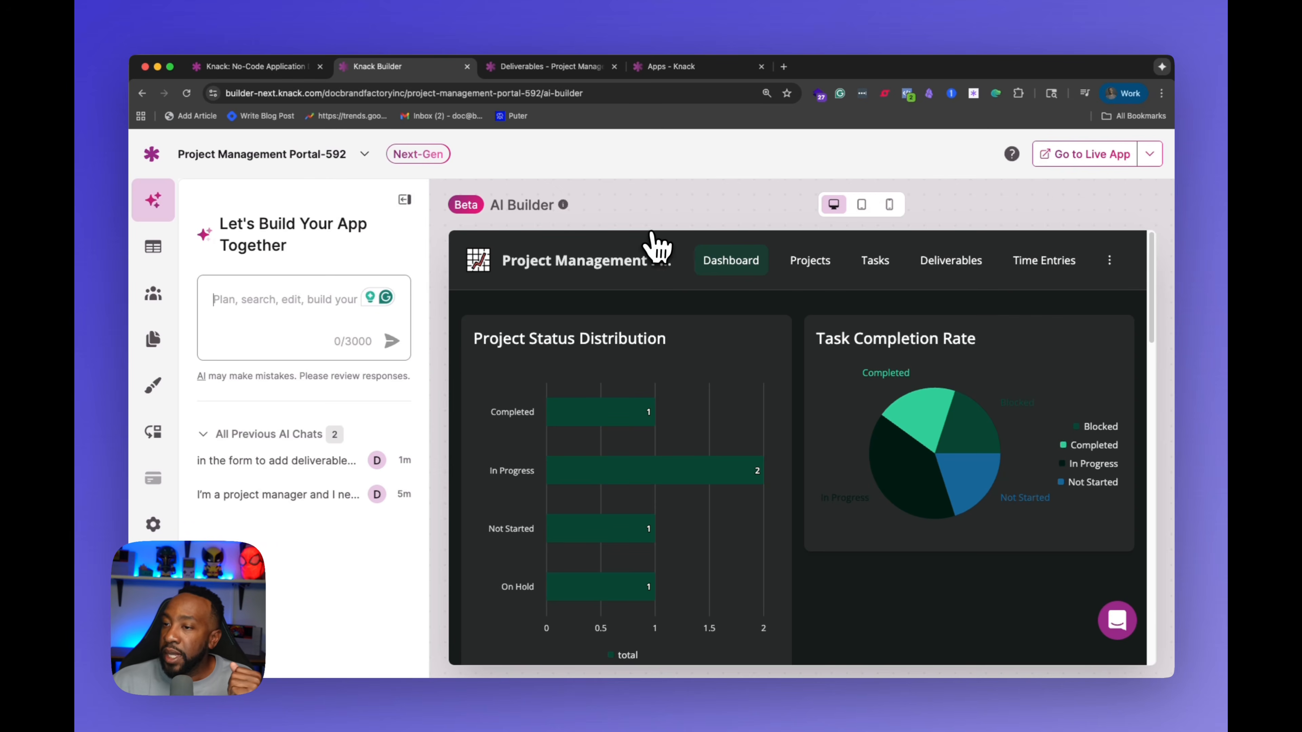
Step: Preview the app in tablet and mobile layouts, then switch back to the desktop preview
{"action": "left_click", "coordinate": [862, 205]}
{"action": "left_click", "coordinate": [890, 206]}
{"action": "scroll", "coordinate": [815, 369], "scroll_direction": "down", "scroll_amount": 10}
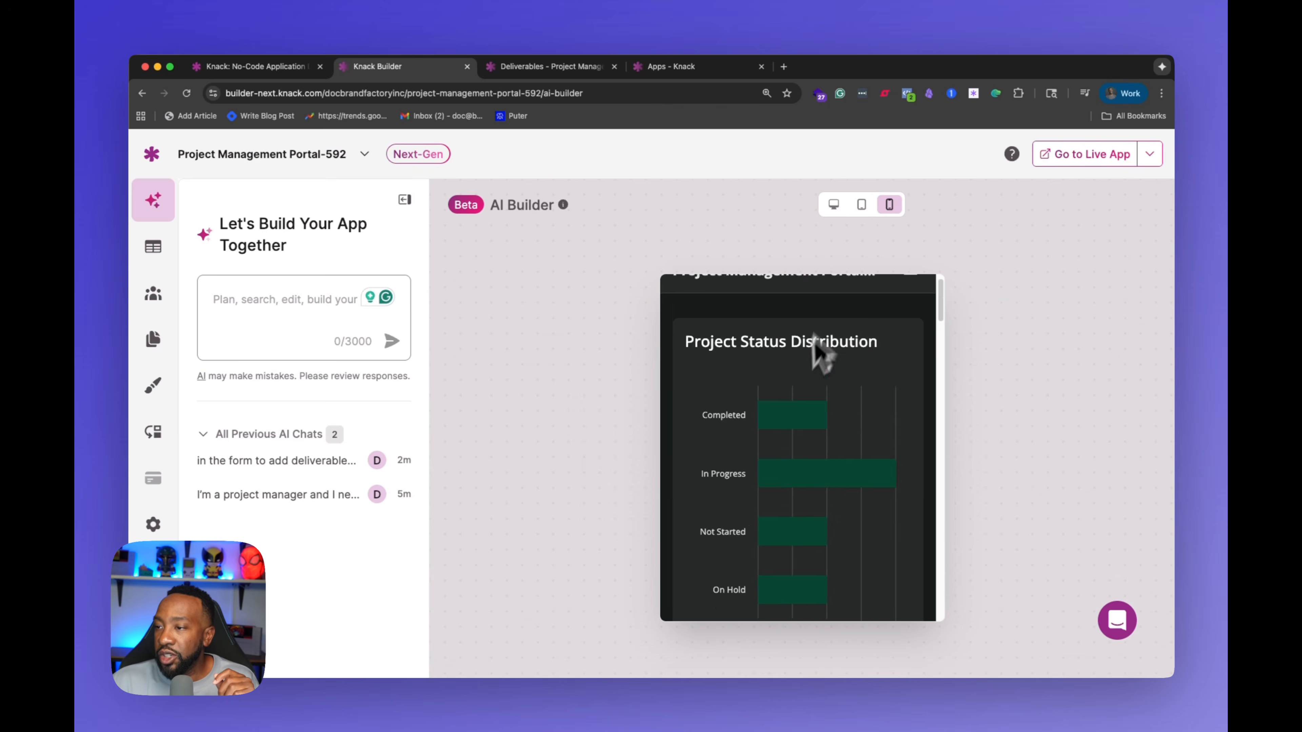
{"action": "scroll", "coordinate": [807, 392], "scroll_direction": "up", "scroll_amount": 10}
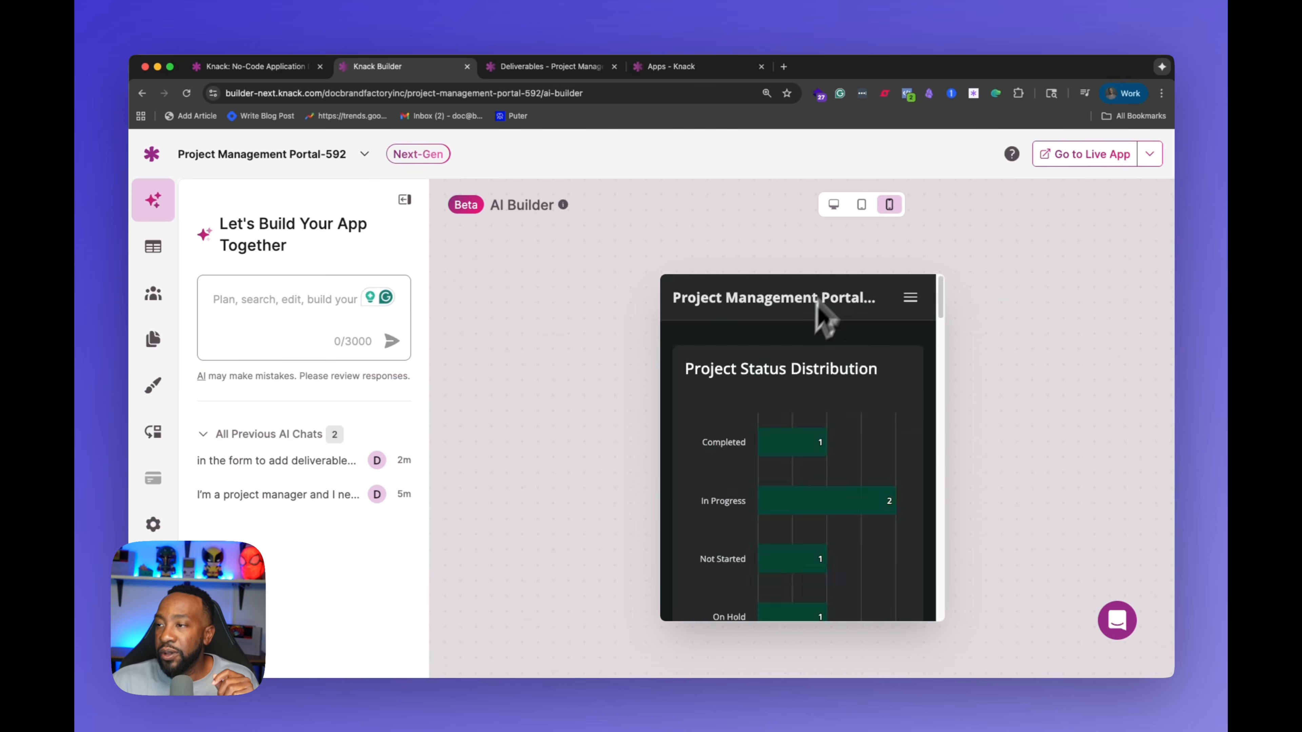
{"action": "left_click", "coordinate": [834, 205]}
{"action": "left_click", "coordinate": [866, 208]}
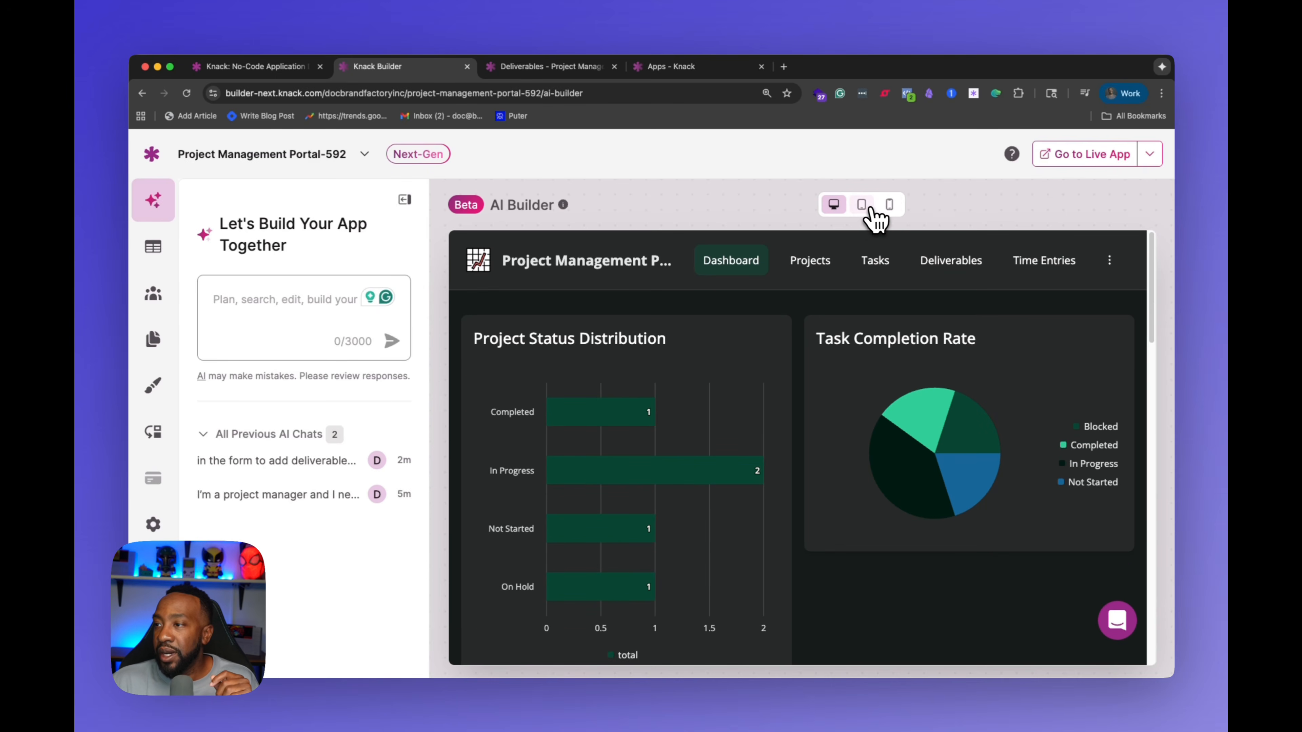
{"action": "left_click", "coordinate": [889, 207]}
{"action": "left_click", "coordinate": [835, 206]}
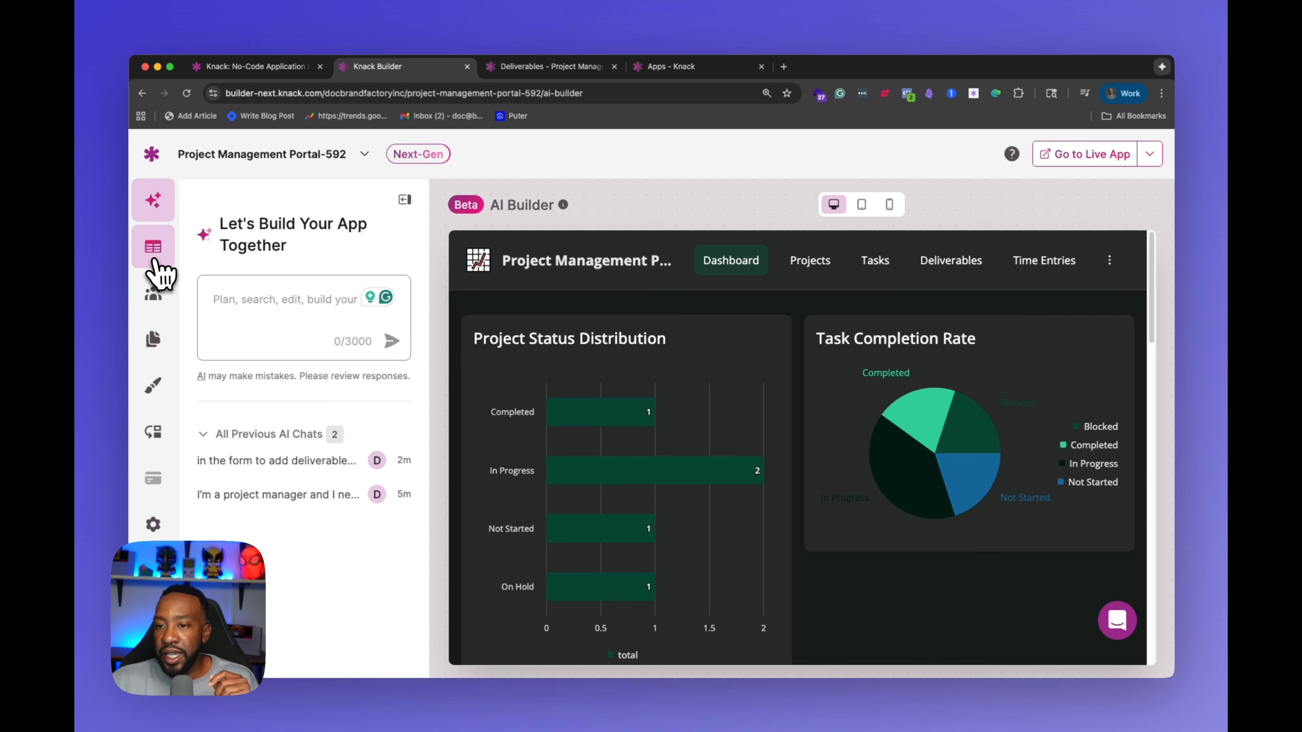
Step: Inspect the Add Deliverable and Dashboard pages, including the Dashboard's section and Charts element settings
{"action": "left_click", "coordinate": [159, 344]}
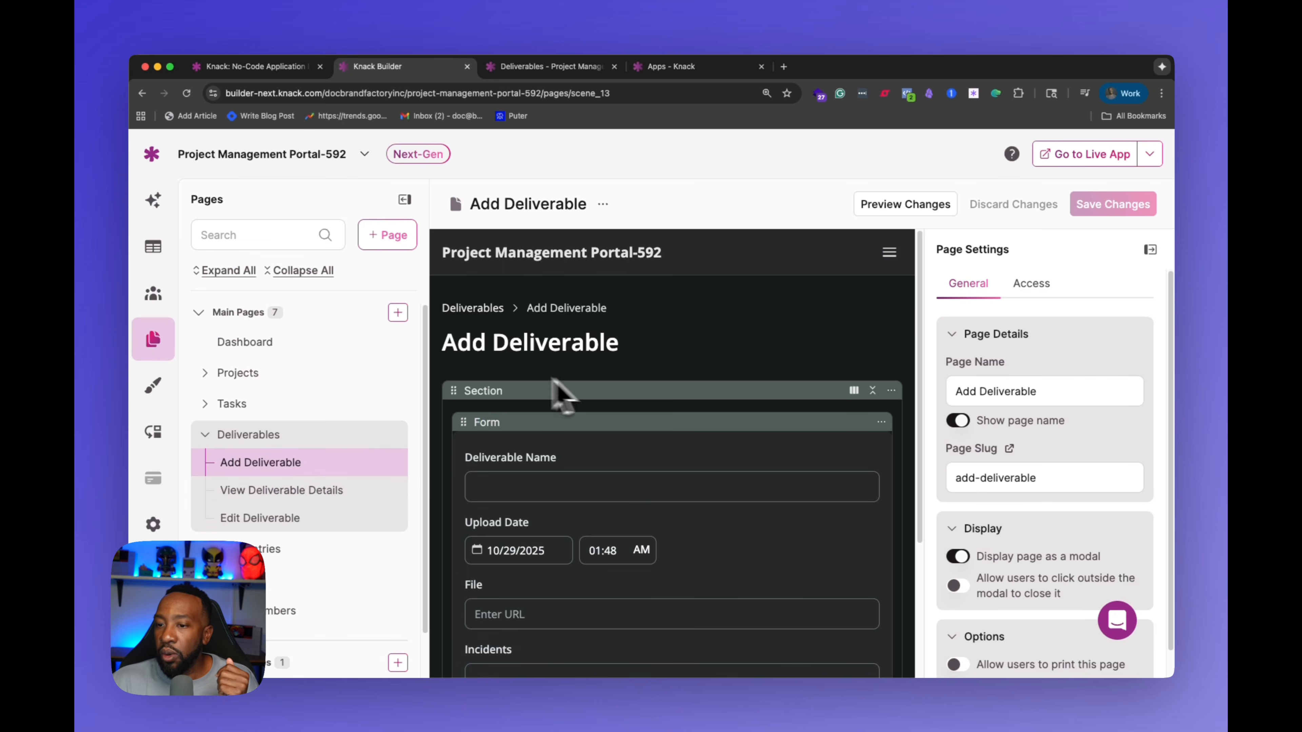
{"action": "scroll", "coordinate": [1059, 429], "scroll_direction": "down", "scroll_amount": 1}
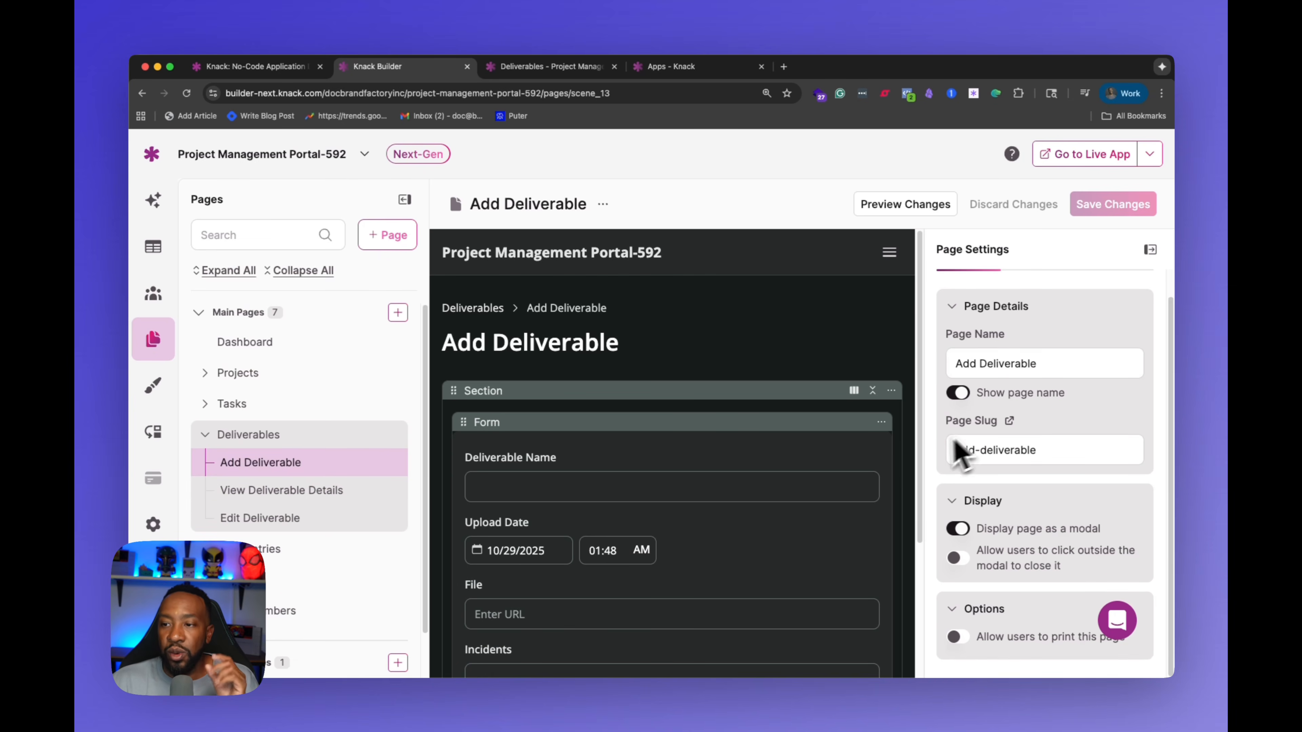
{"action": "scroll", "coordinate": [661, 441], "scroll_direction": "down", "scroll_amount": 5}
{"action": "scroll", "coordinate": [615, 441], "scroll_direction": "up", "scroll_amount": 5}
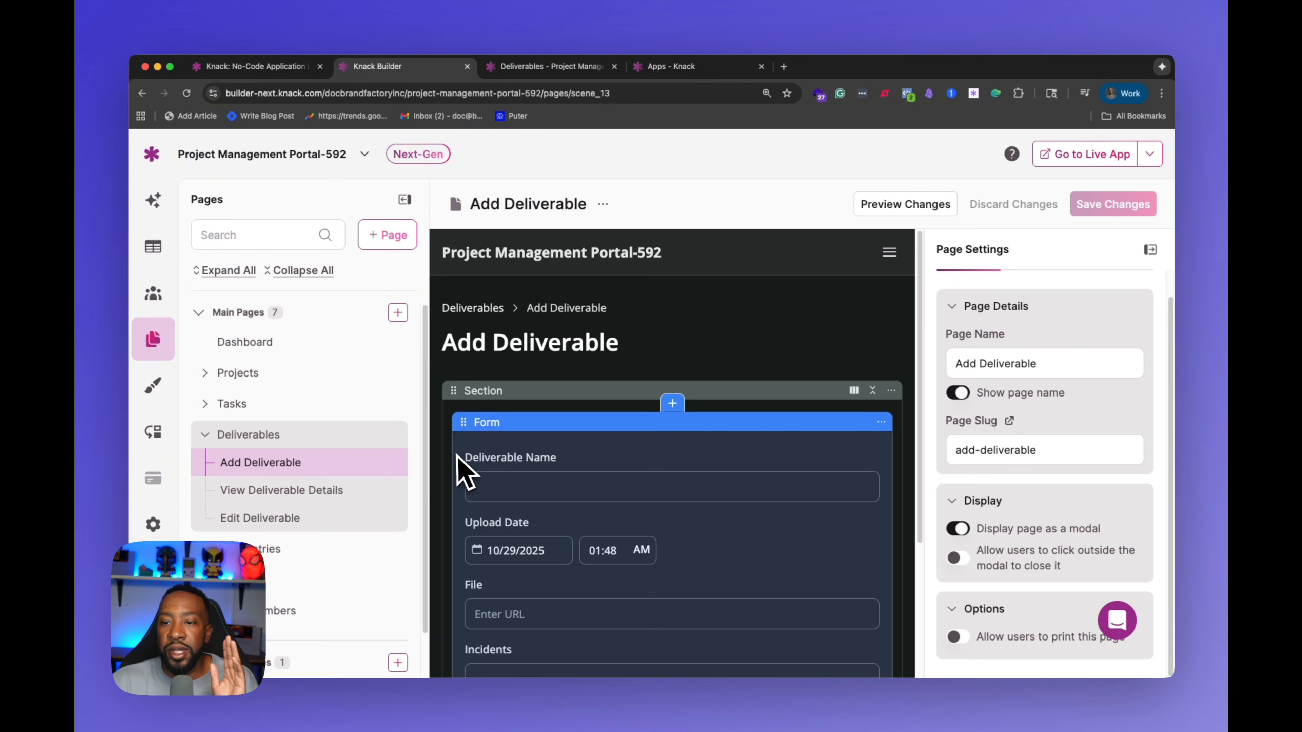
{"action": "left_click", "coordinate": [225, 344]}
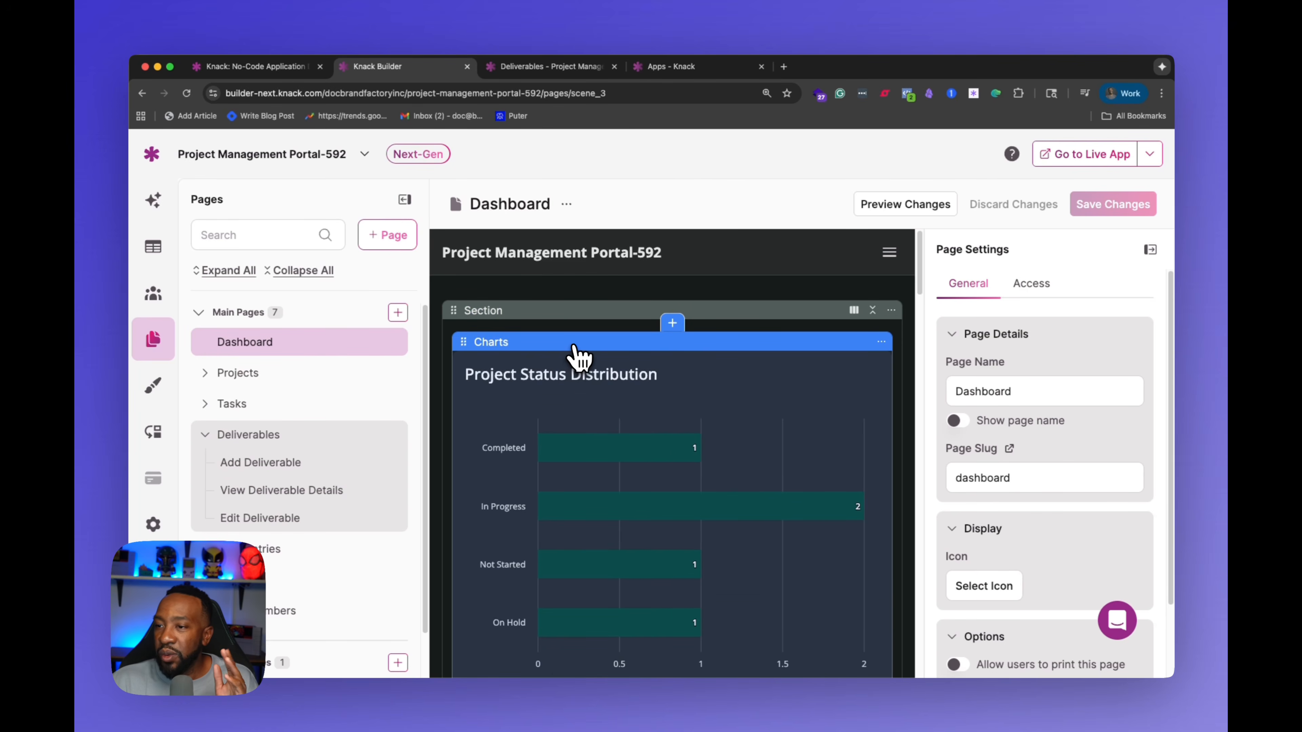
{"action": "left_click", "coordinate": [578, 359]}
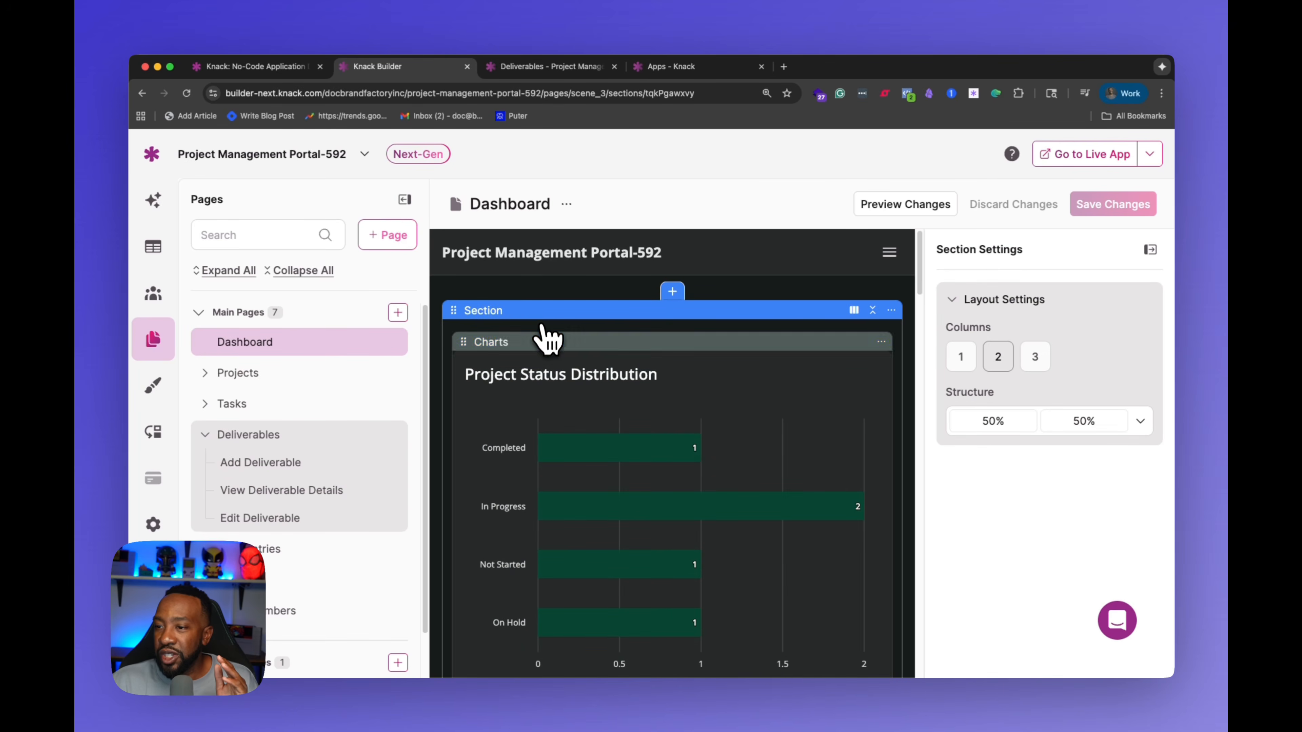
{"action": "left_click", "coordinate": [552, 357]}
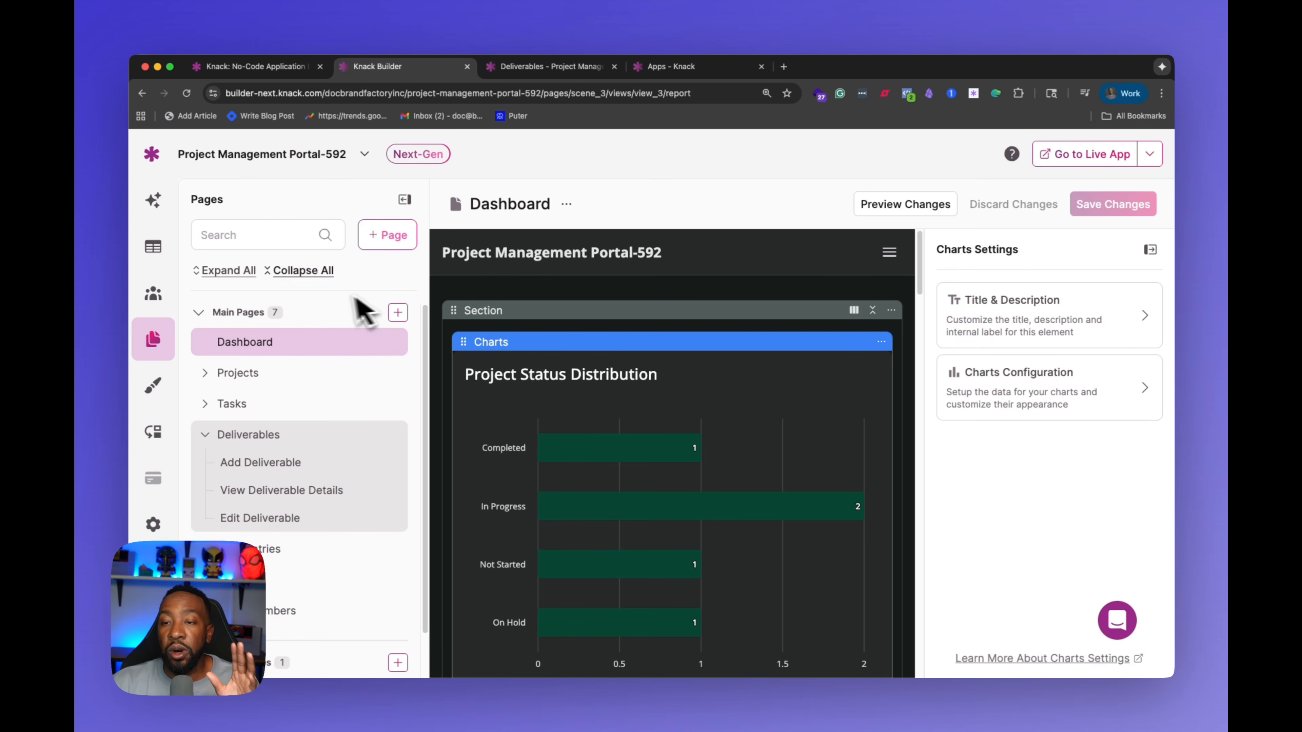
Step: Tour the Tables, Themes and Pages sections of the builder before returning to the AI Builder
{"action": "left_click", "coordinate": [154, 249]}
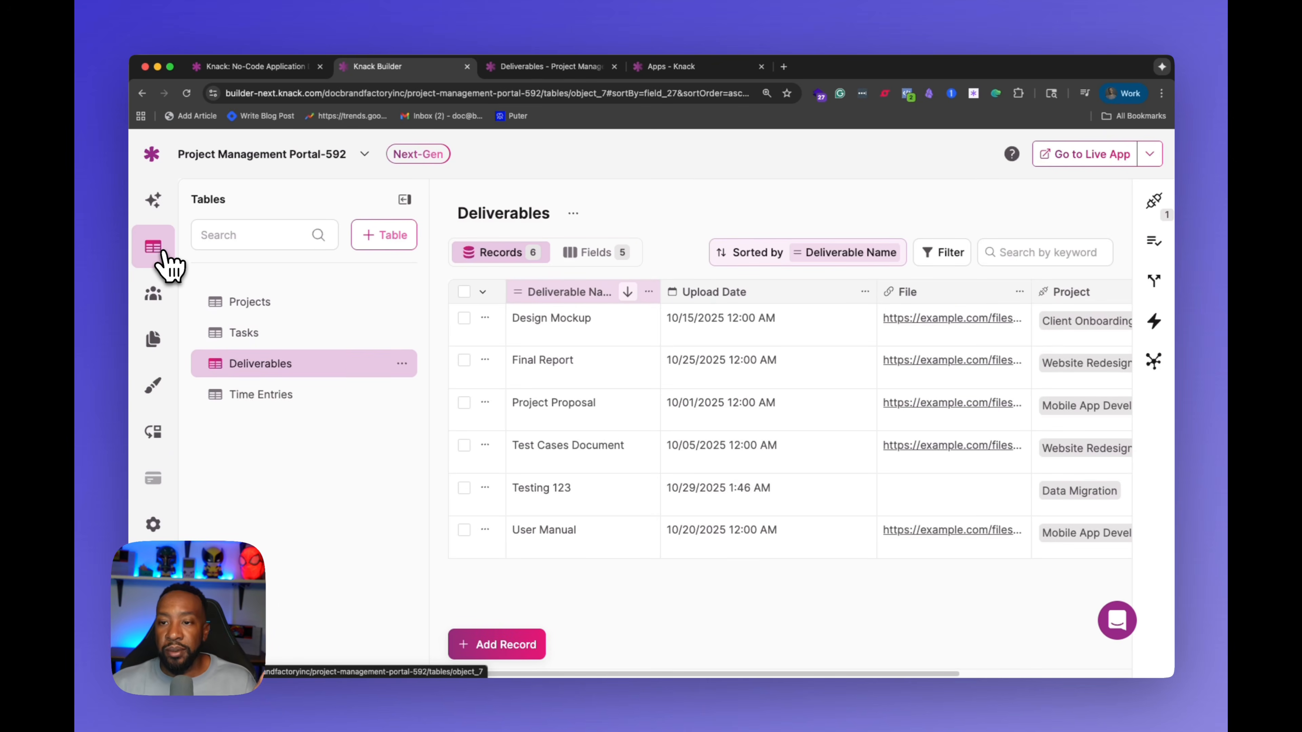
{"action": "left_click", "coordinate": [148, 217]}
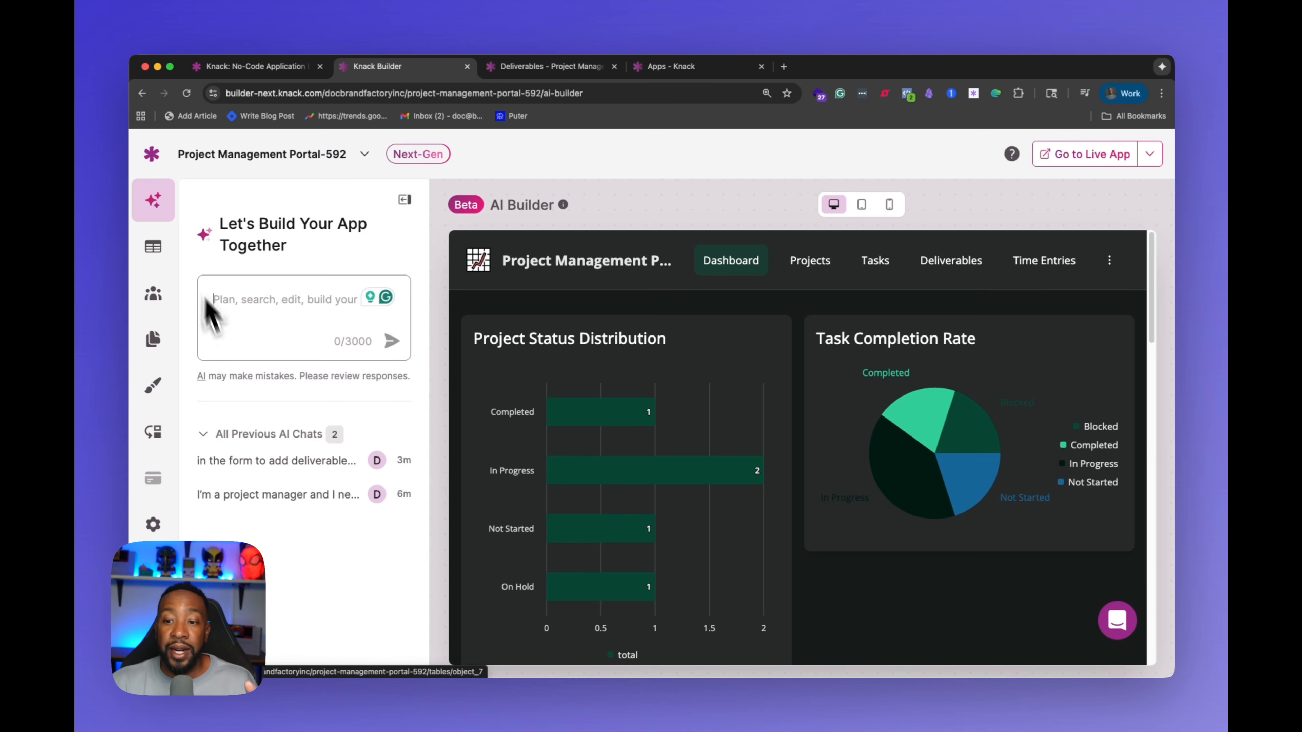
{"action": "left_click", "coordinate": [153, 389]}
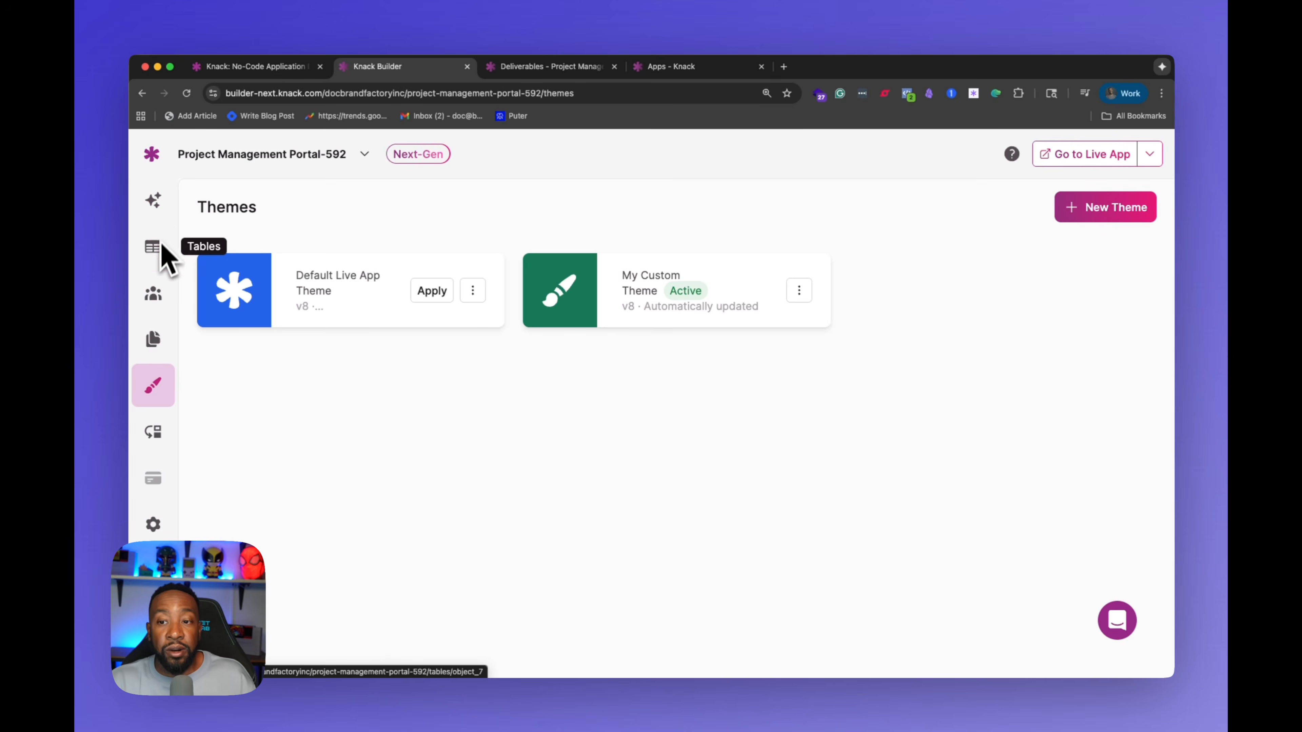
{"action": "left_click", "coordinate": [165, 323]}
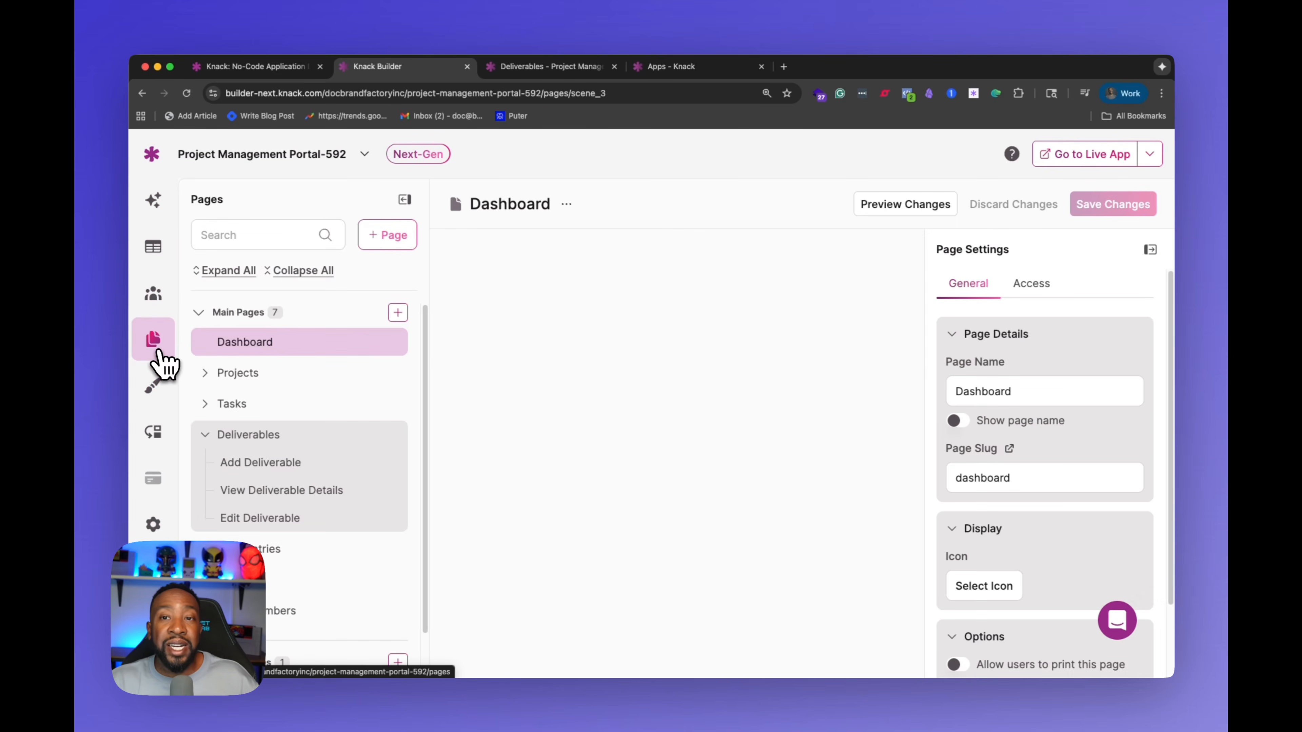
{"action": "left_click", "coordinate": [155, 208]}
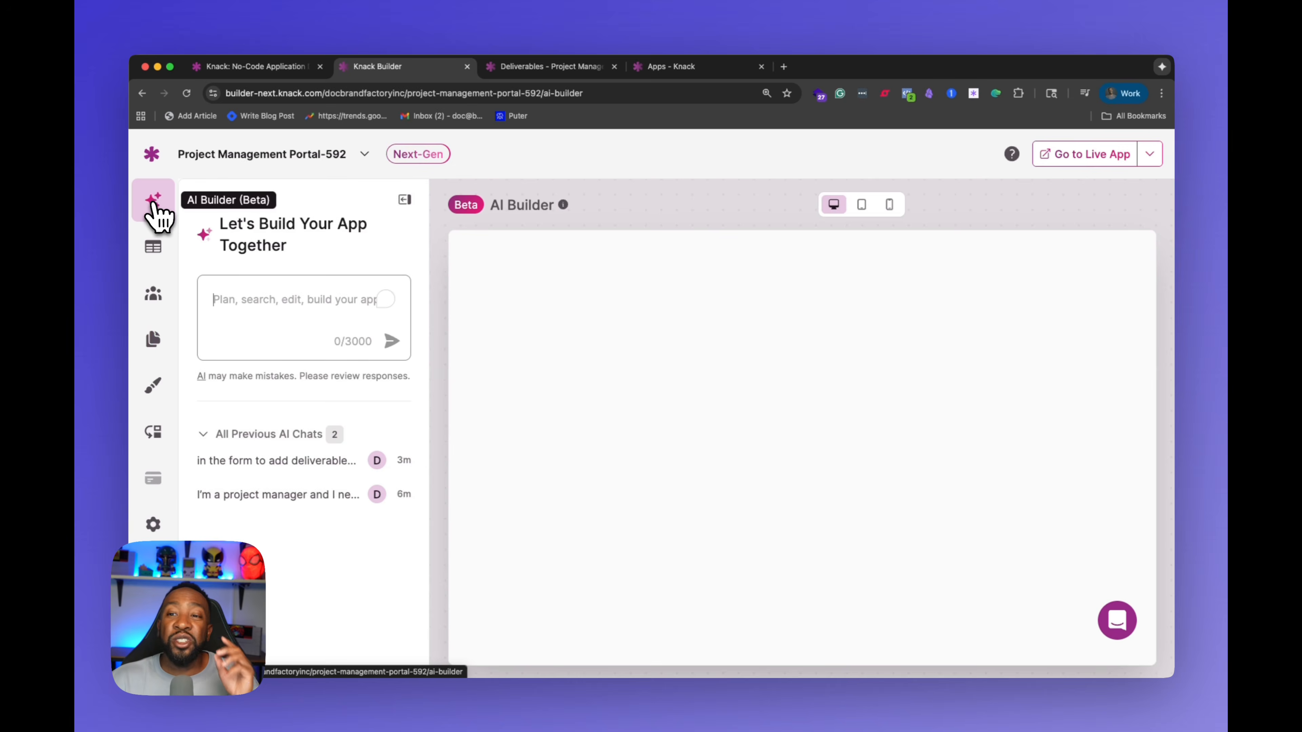